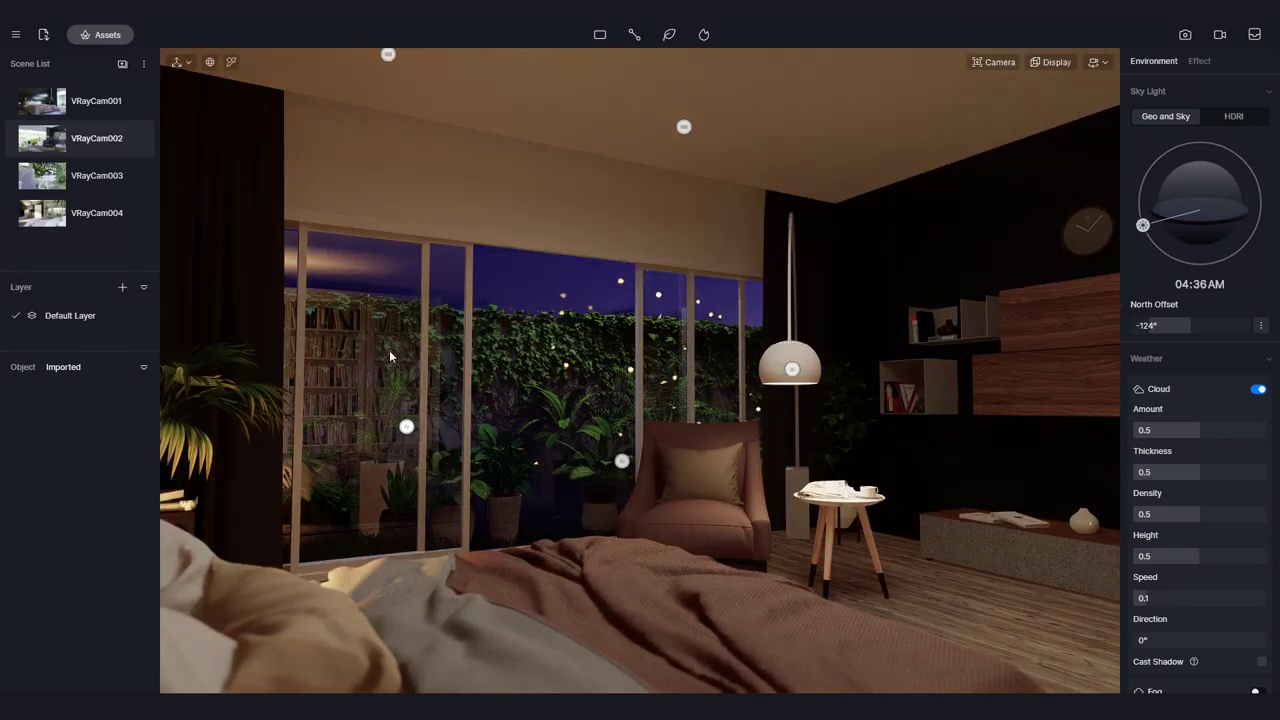
# Search the online model assets for "curtain" and place Curtain 08_Wind in front of the window, rotated 270° about Z
pyautogui.click(107, 35)
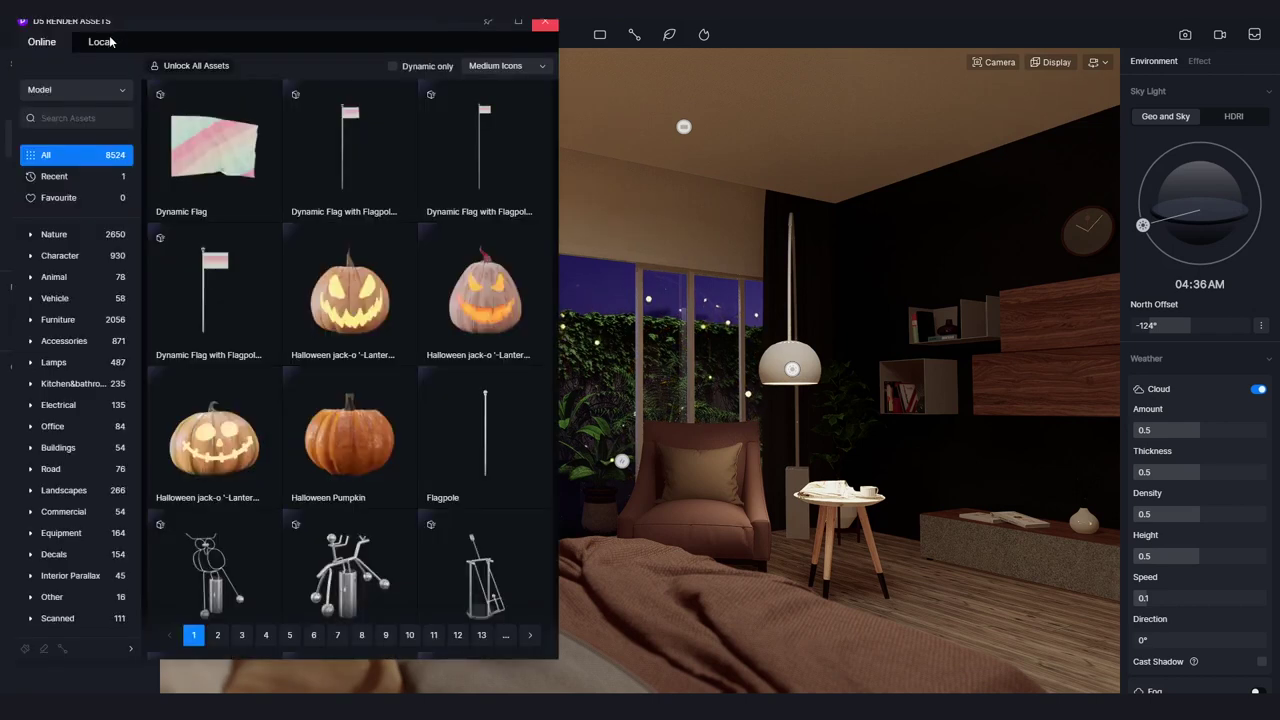
pyautogui.click(110, 91)
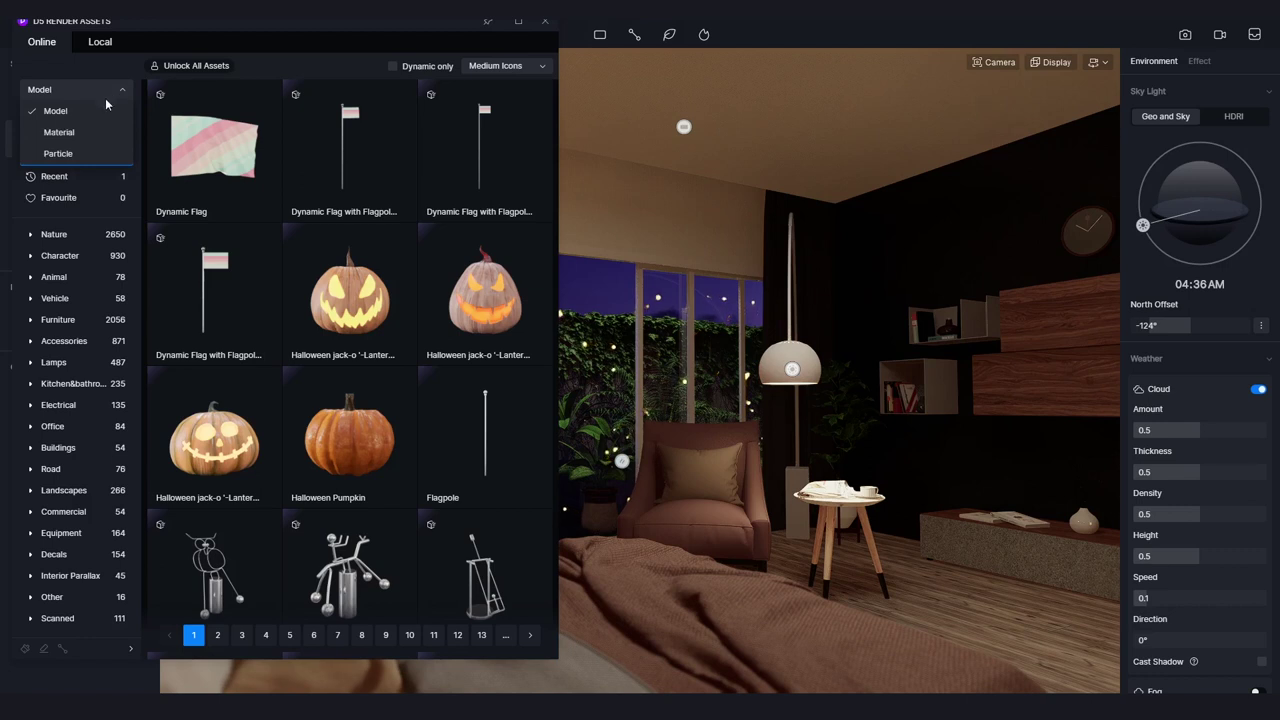
pyautogui.click(103, 111)
pyautogui.click(94, 118)
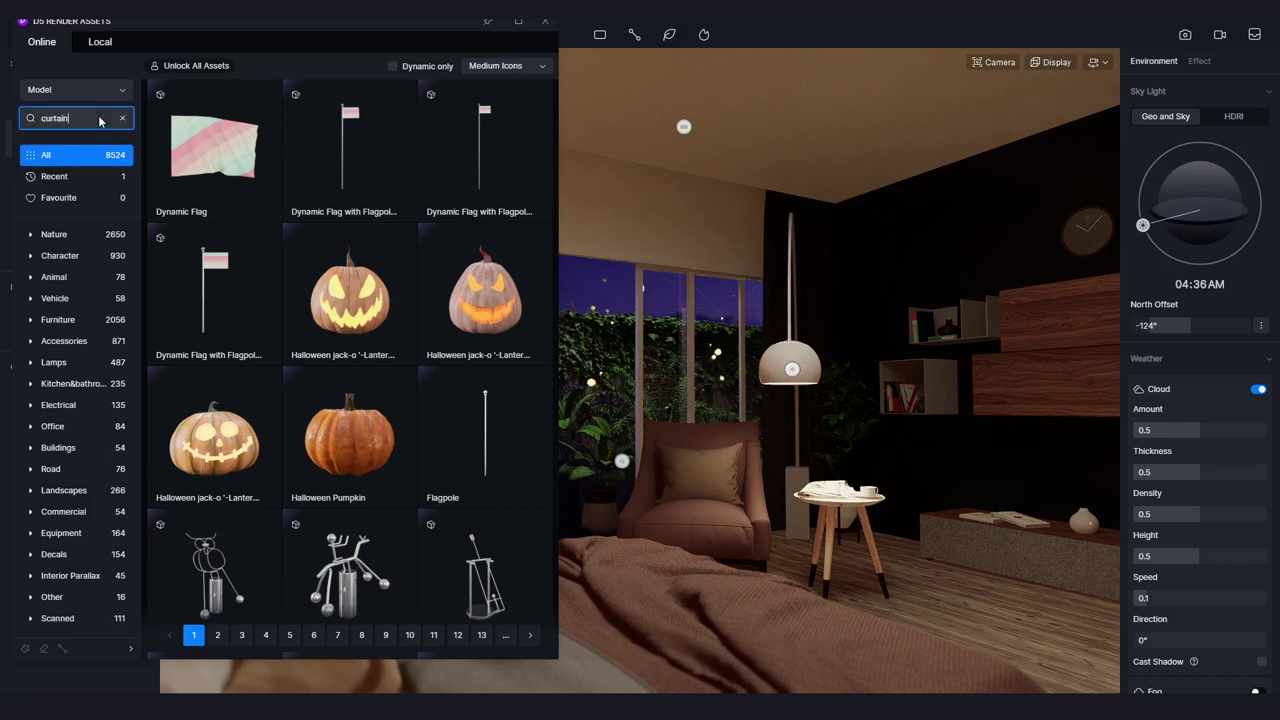
pyautogui.press('Return')
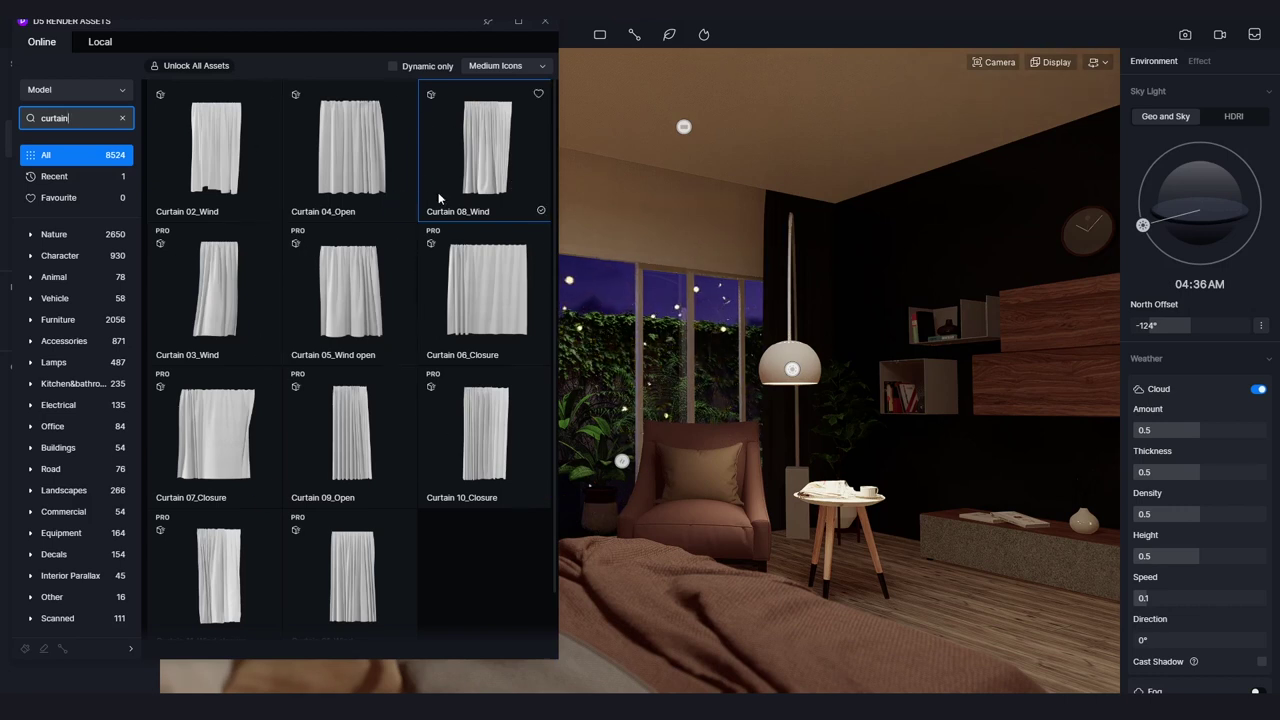
pyautogui.moveTo(489, 178); pyautogui.dragTo(680, 241)
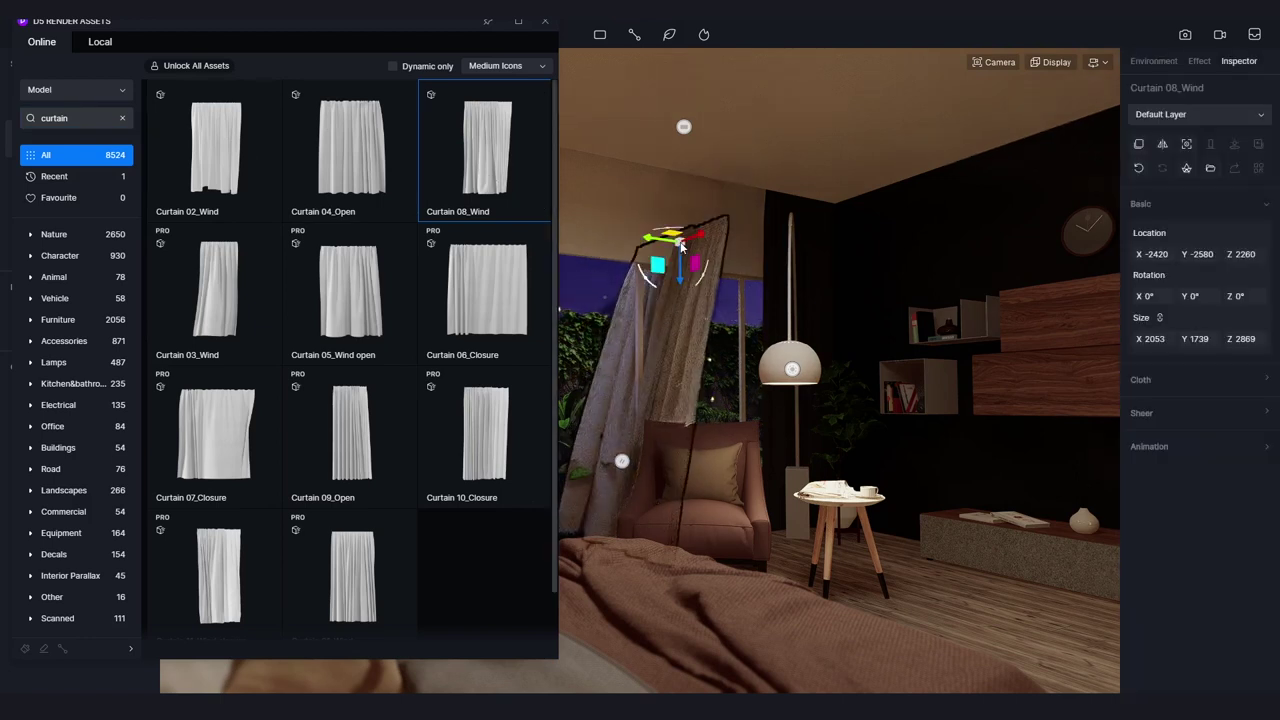
pyautogui.click(546, 26)
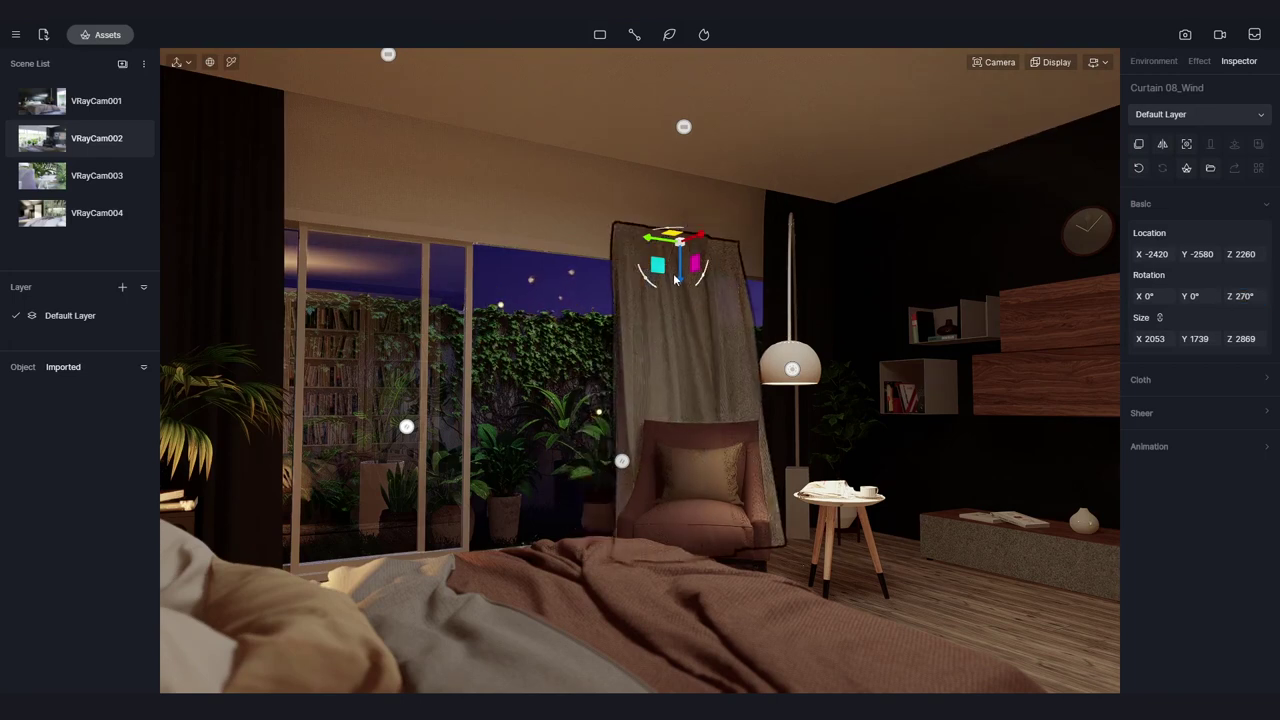
# Raise the curtain to the ceiling, enlarge it to 2247 × 1904 × 3140, and adjust its position along the window wall
pyautogui.moveTo(690, 259); pyautogui.dragTo(687, 205)
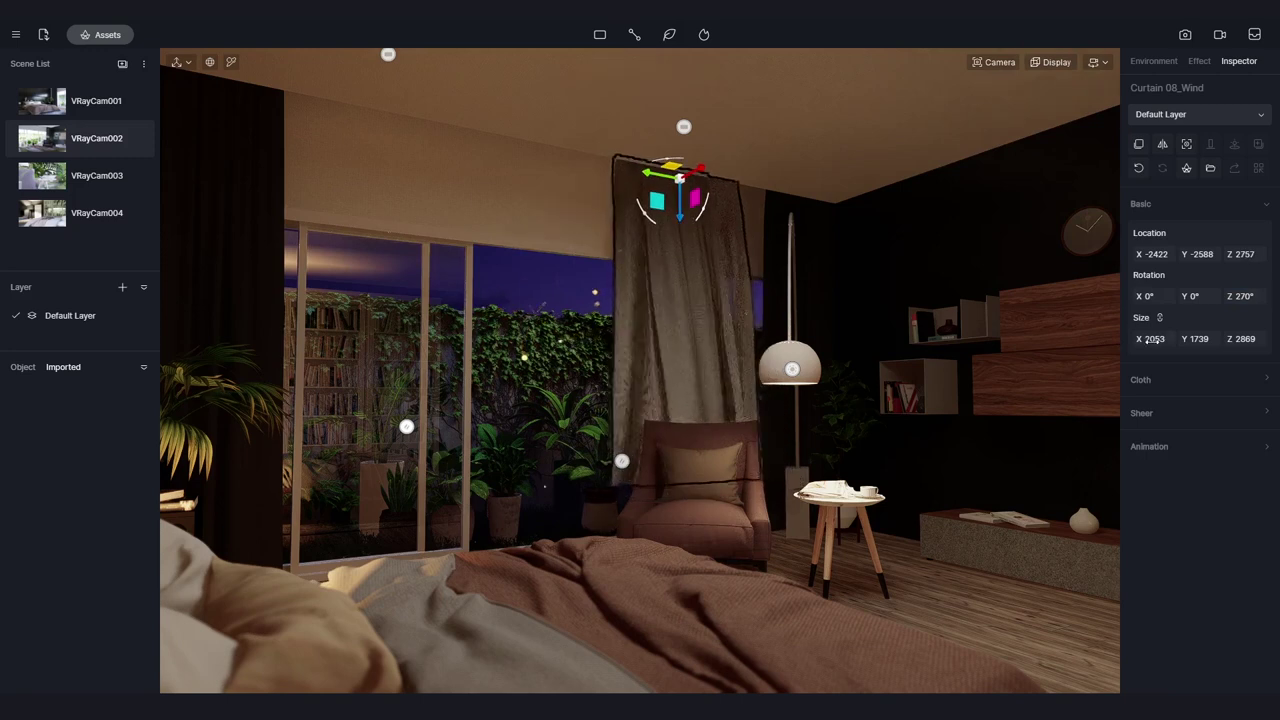
pyautogui.moveTo(1154, 339); pyautogui.dragTo(1249, 338)
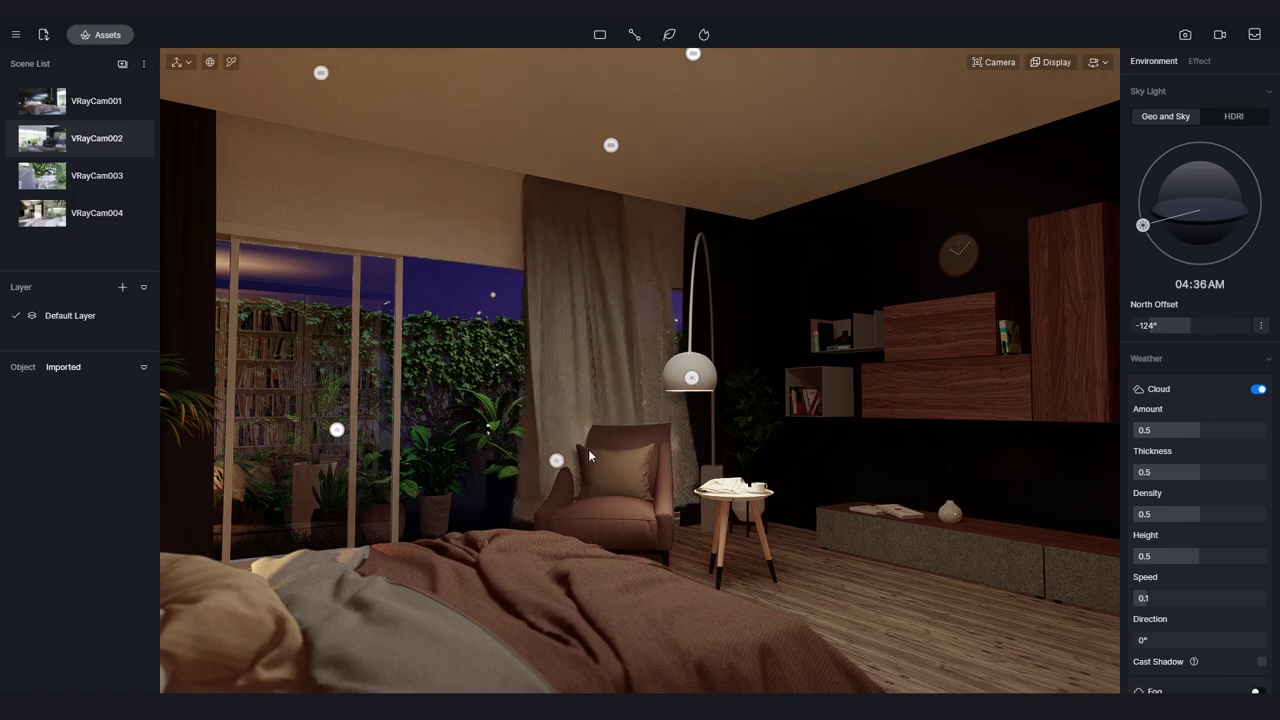
pyautogui.click(594, 330)
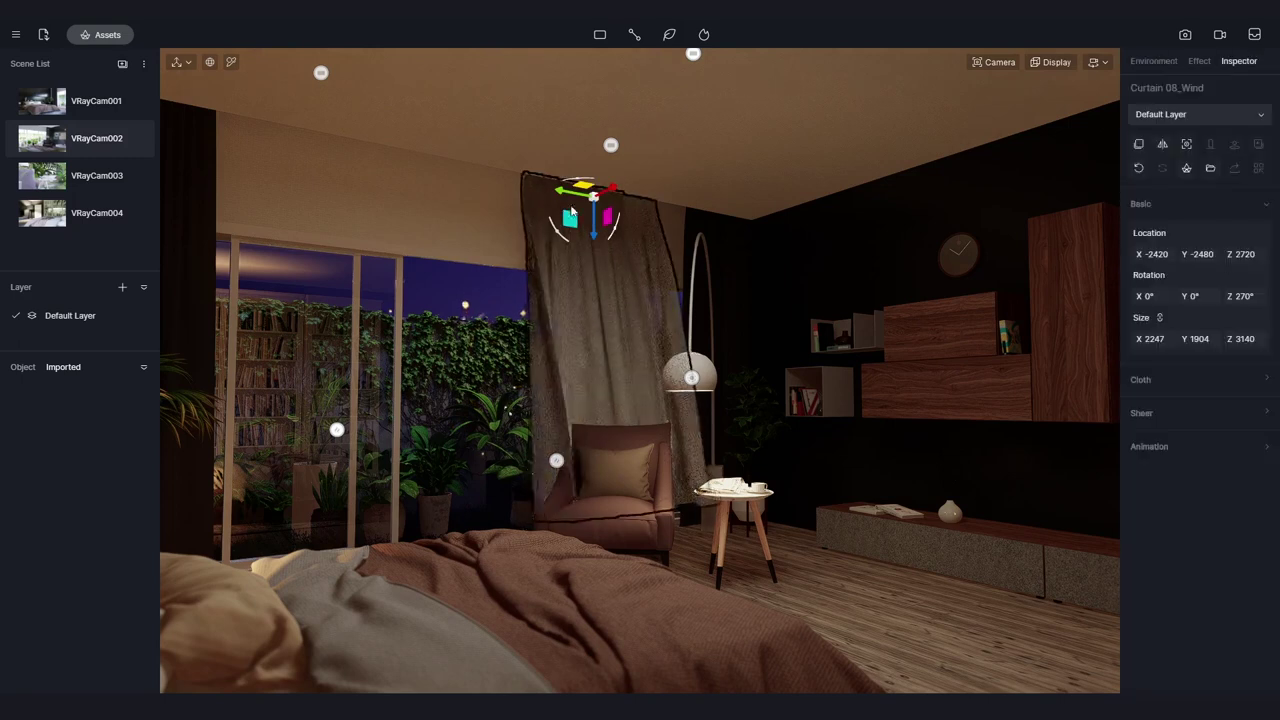
pyautogui.moveTo(566, 197); pyautogui.dragTo(349, 530)
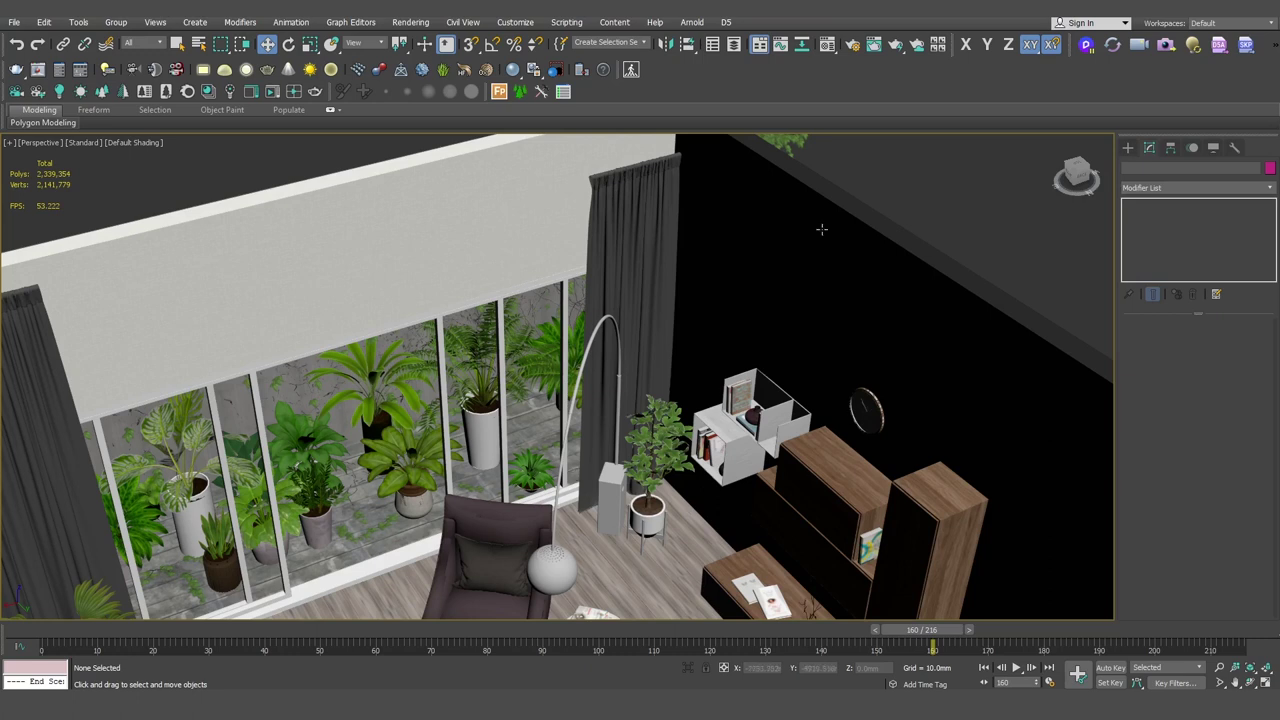
# In 3ds Max, create a plane about 2776 × 1250 mm with AutoGrid over the window wall and move it out along Y
pyautogui.click(1129, 148)
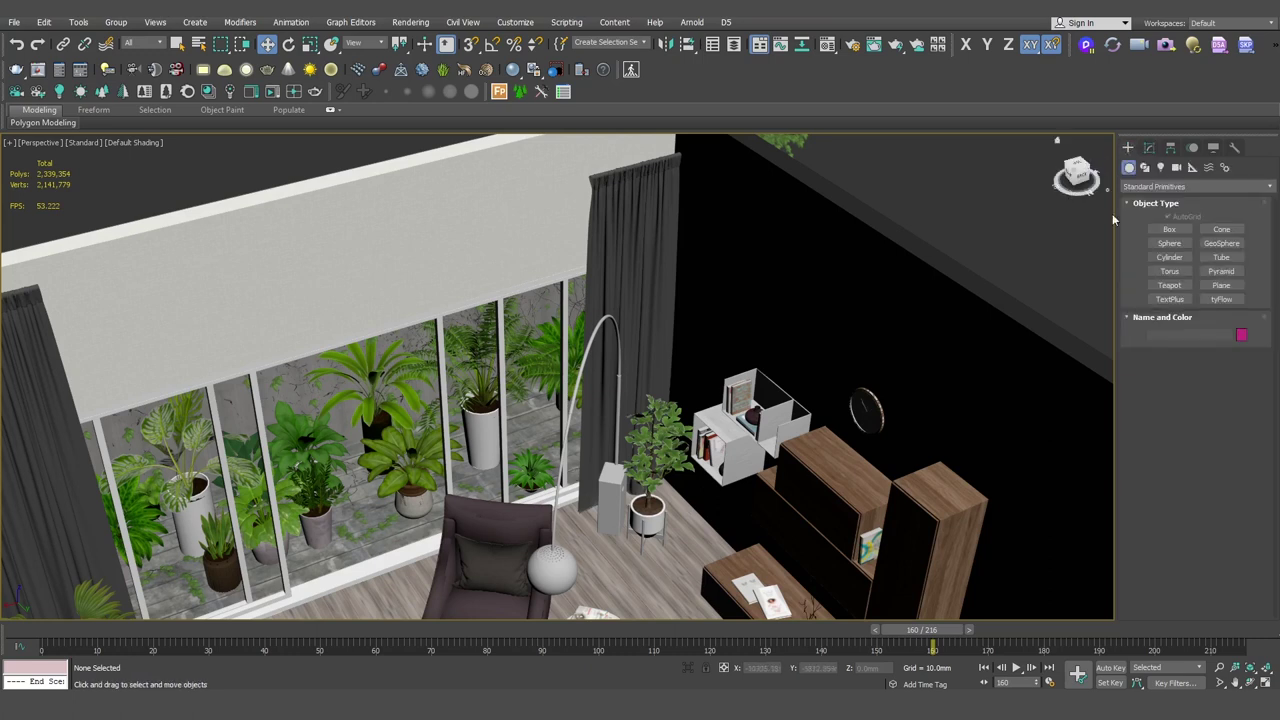
pyautogui.click(1221, 287)
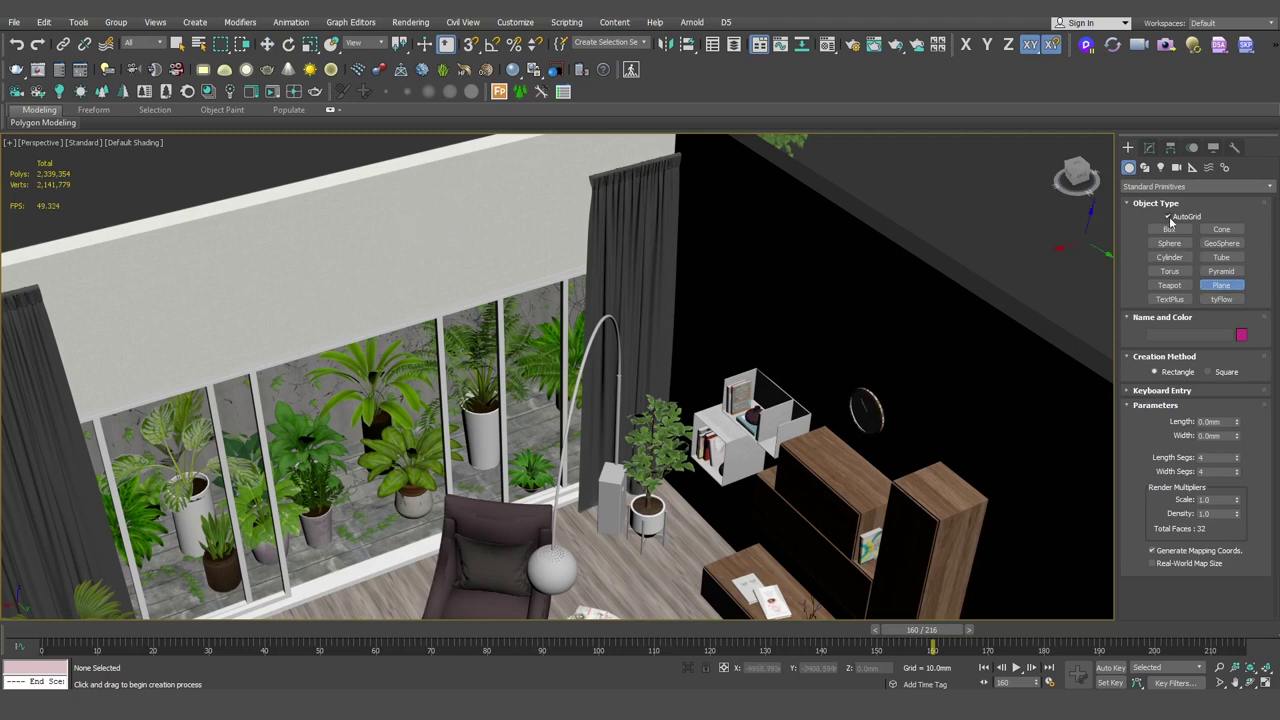
pyautogui.moveTo(406, 232); pyautogui.dragTo(578, 498)
pyautogui.press('w')
pyautogui.keyDown('alt'); pyautogui.moveTo(530, 427); pyautogui.dragTo(541, 427, button='middle'); pyautogui.keyUp('alt')
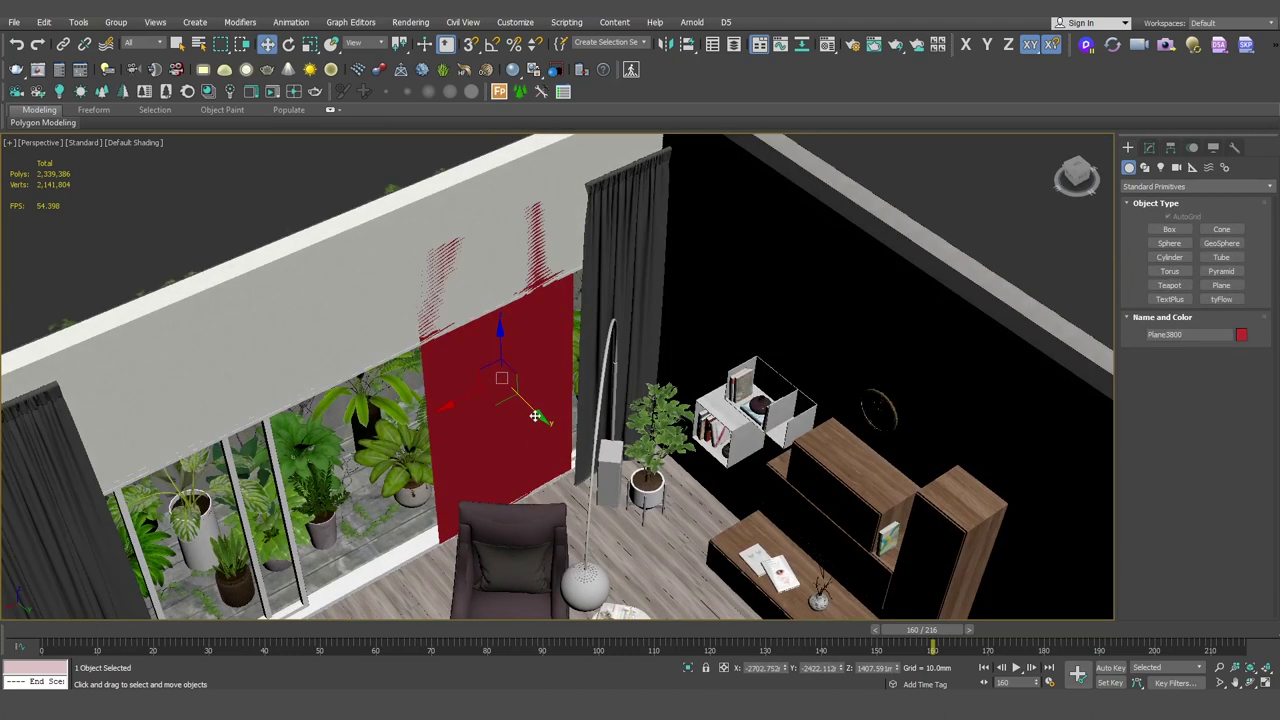
# Isolate the plane, display its edges and set both length and width segments to 50
pyautogui.hotkey('alt', 'q')
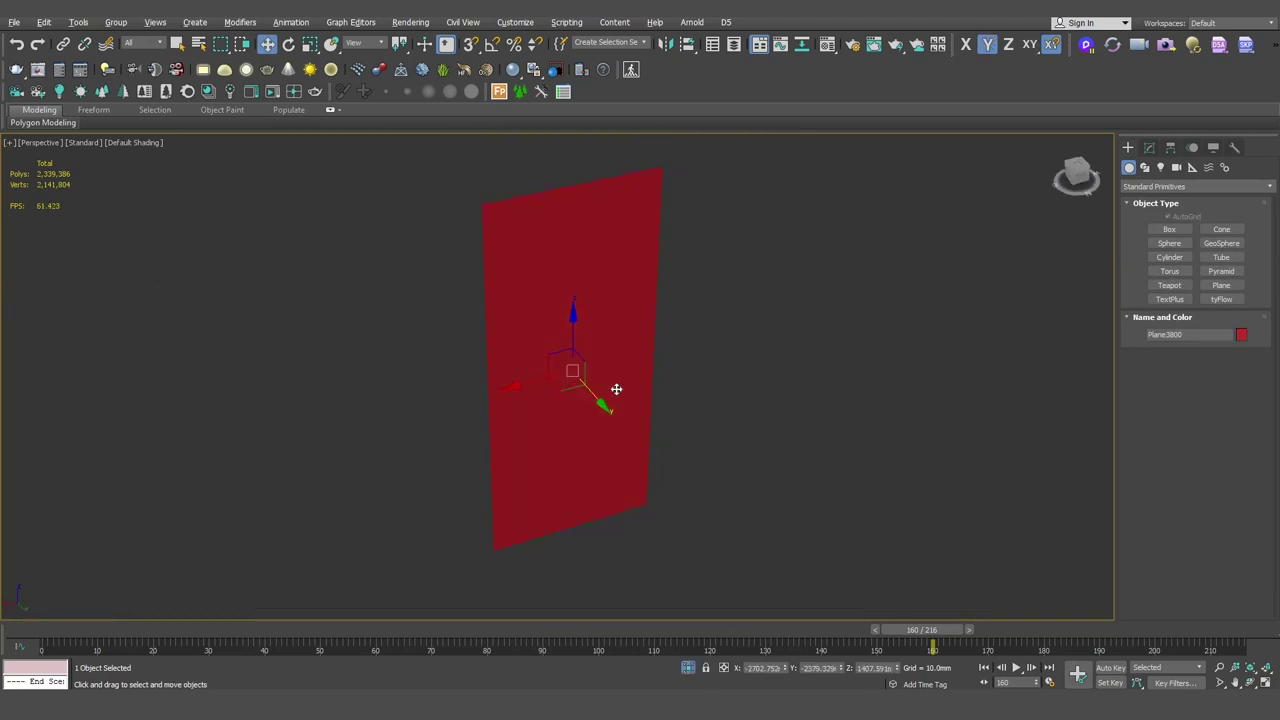
pyautogui.click(1150, 148)
pyautogui.press('F4')
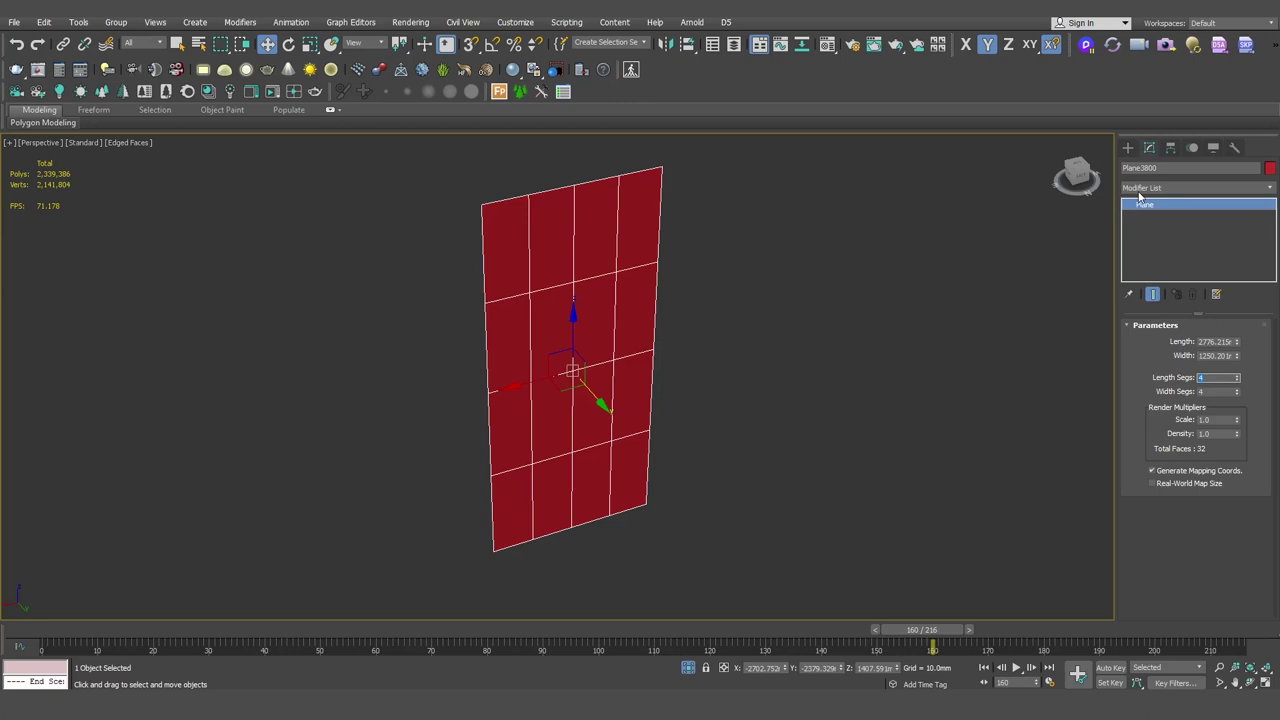
pyautogui.write('50')
pyautogui.press('Tab')
pyautogui.write('50')
pyautogui.press('Return')
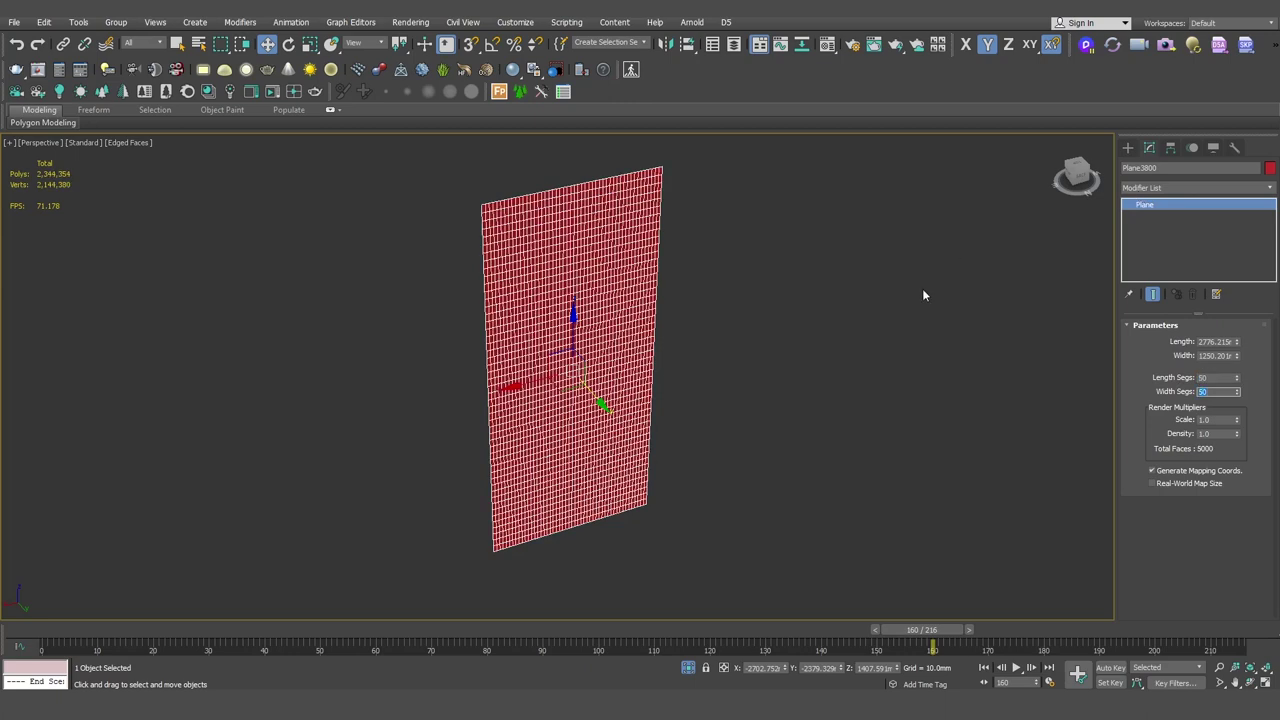
# Hide the plane's edge display and add a Noise modifier with scale 100 and a Z strength of 30 mm
pyautogui.scroll(3, 630, 350)
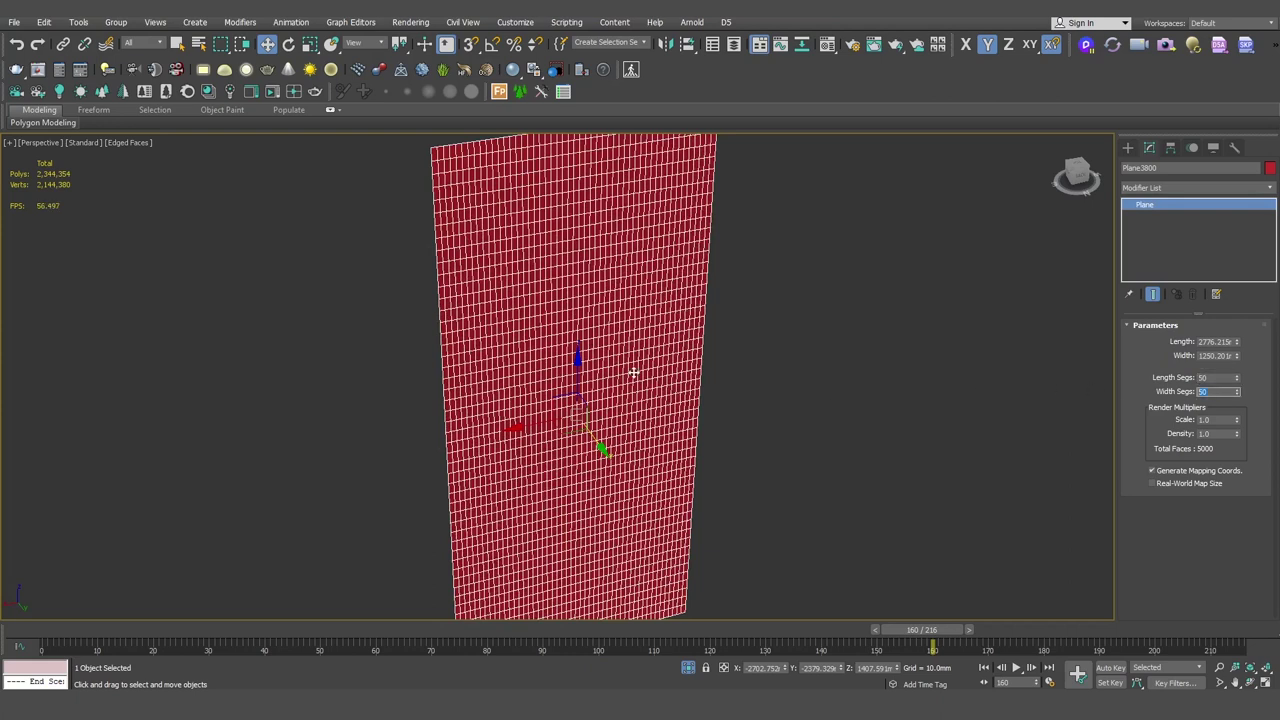
pyautogui.scroll(-3, 633, 372)
pyautogui.press('F3')
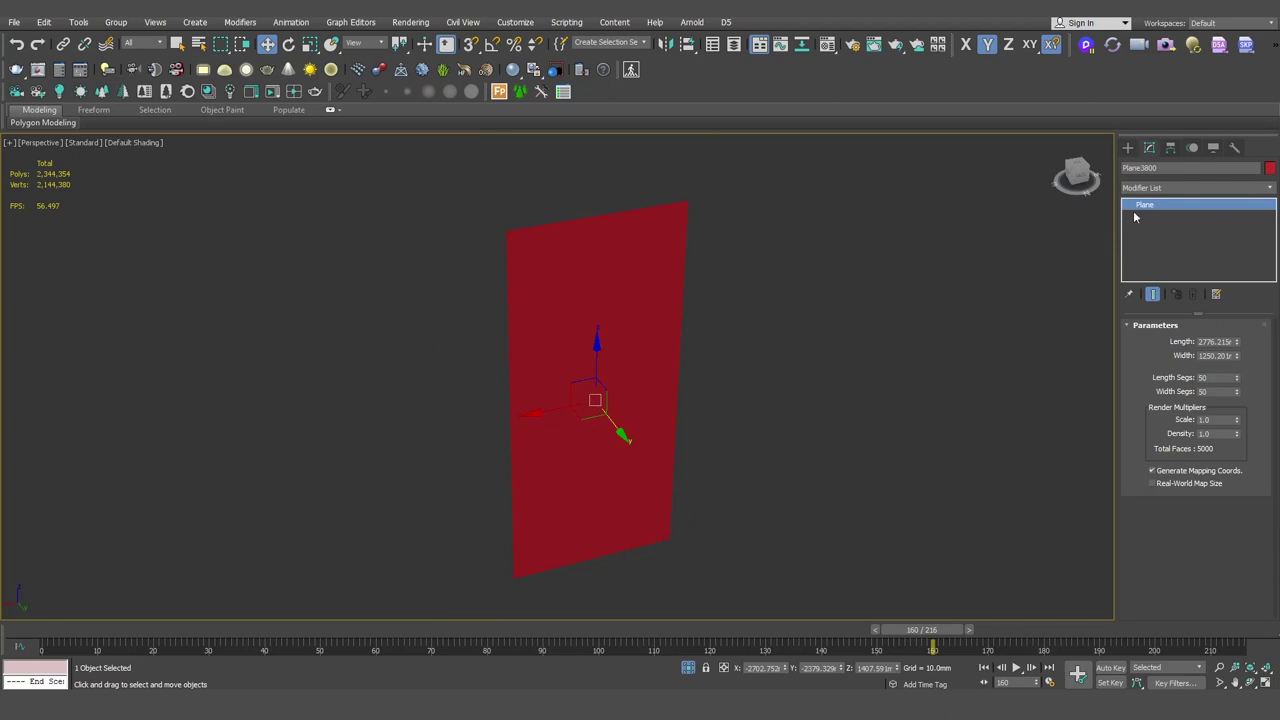
pyautogui.click(1184, 188)
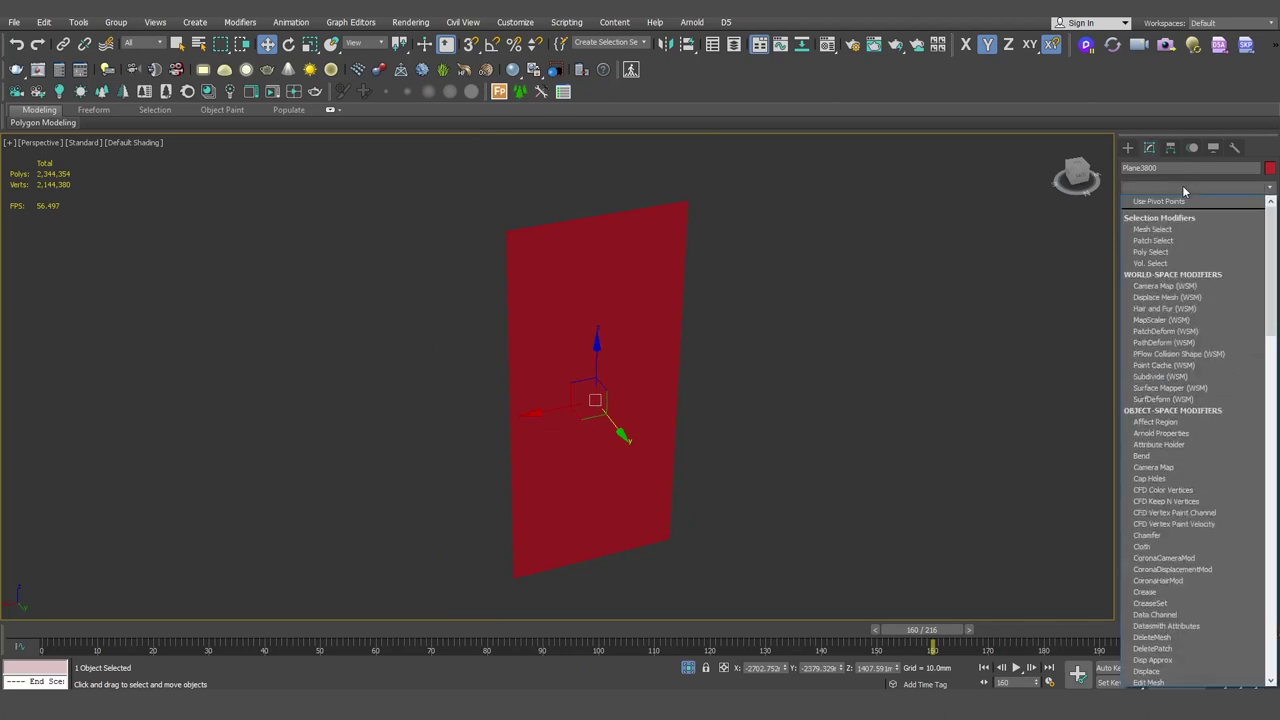
pyautogui.press('n')
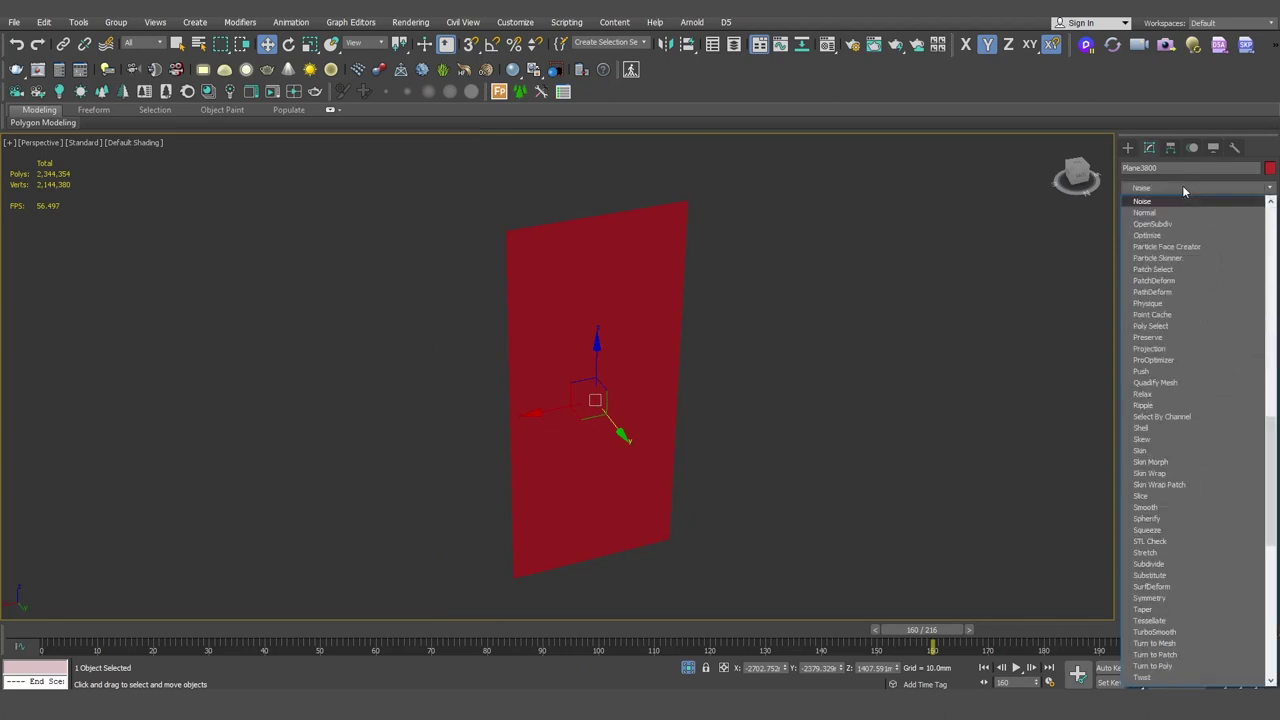
pyautogui.press('Return')
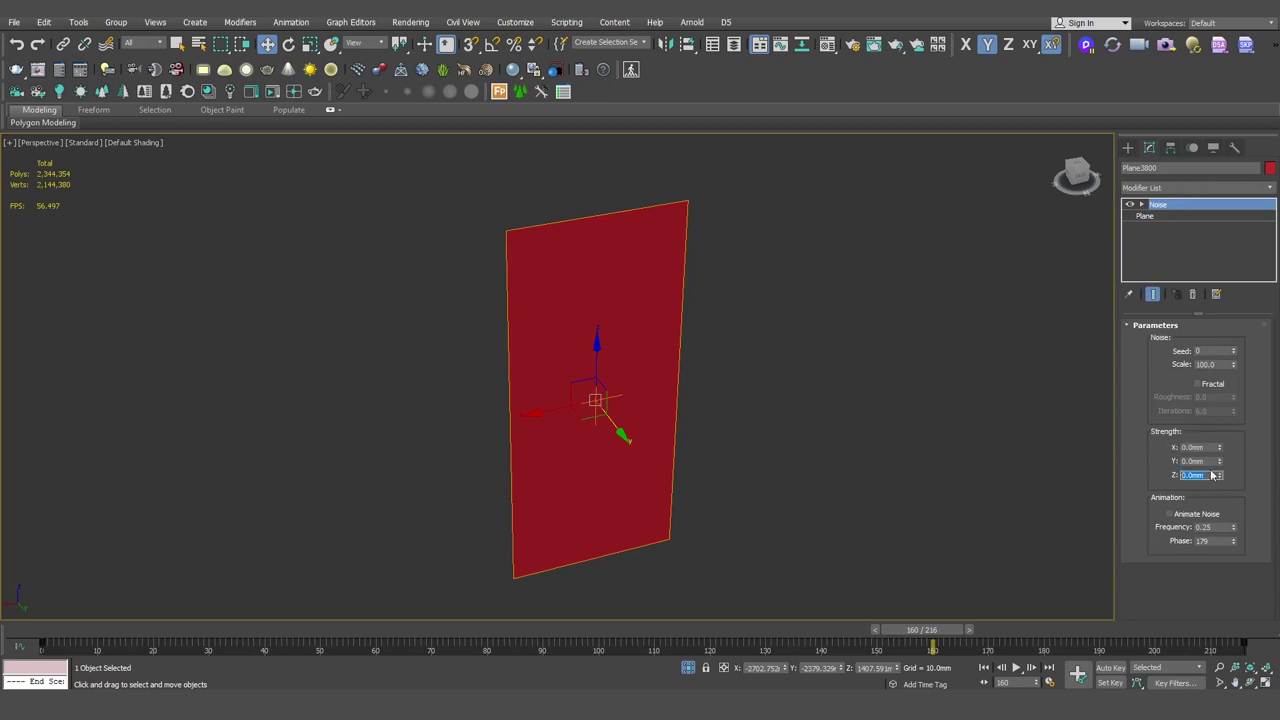
# Scale the Noise modifier's gizmo narrower along X, larger along Y and strongly stretched along Z to form vertical folds
pyautogui.click(1142, 205)
pyautogui.click(1168, 216)
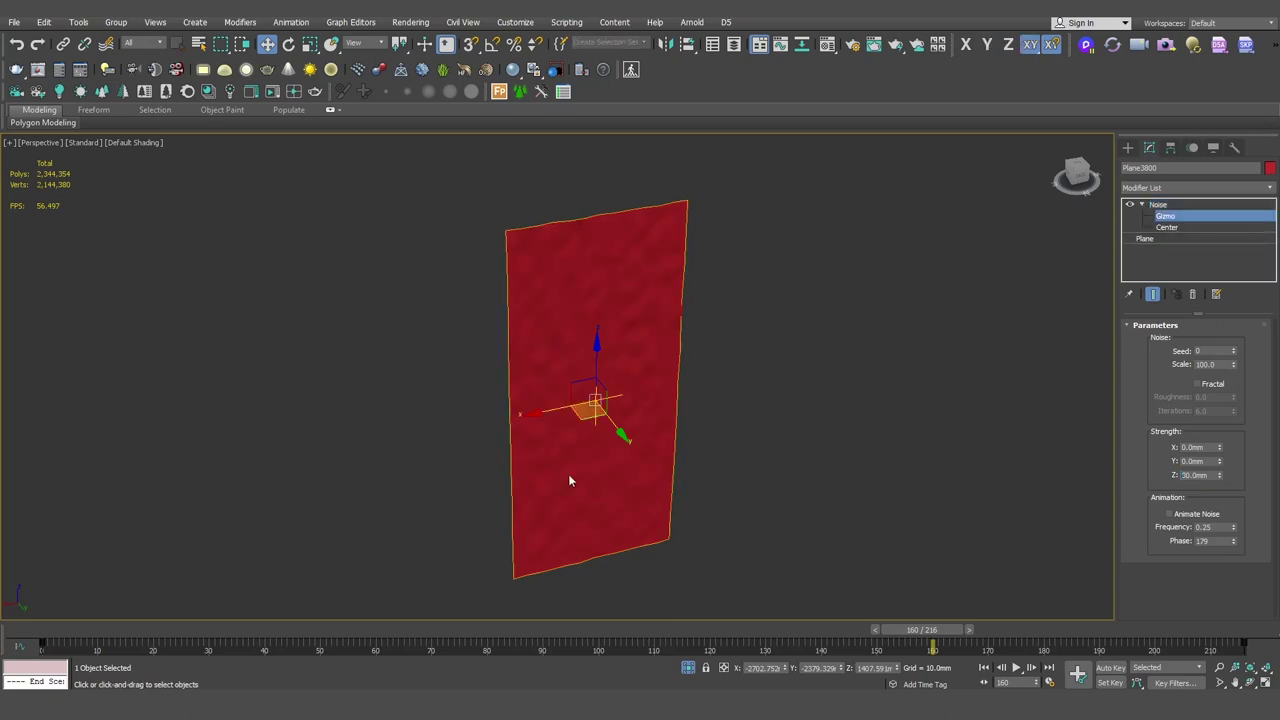
pyautogui.press('r')
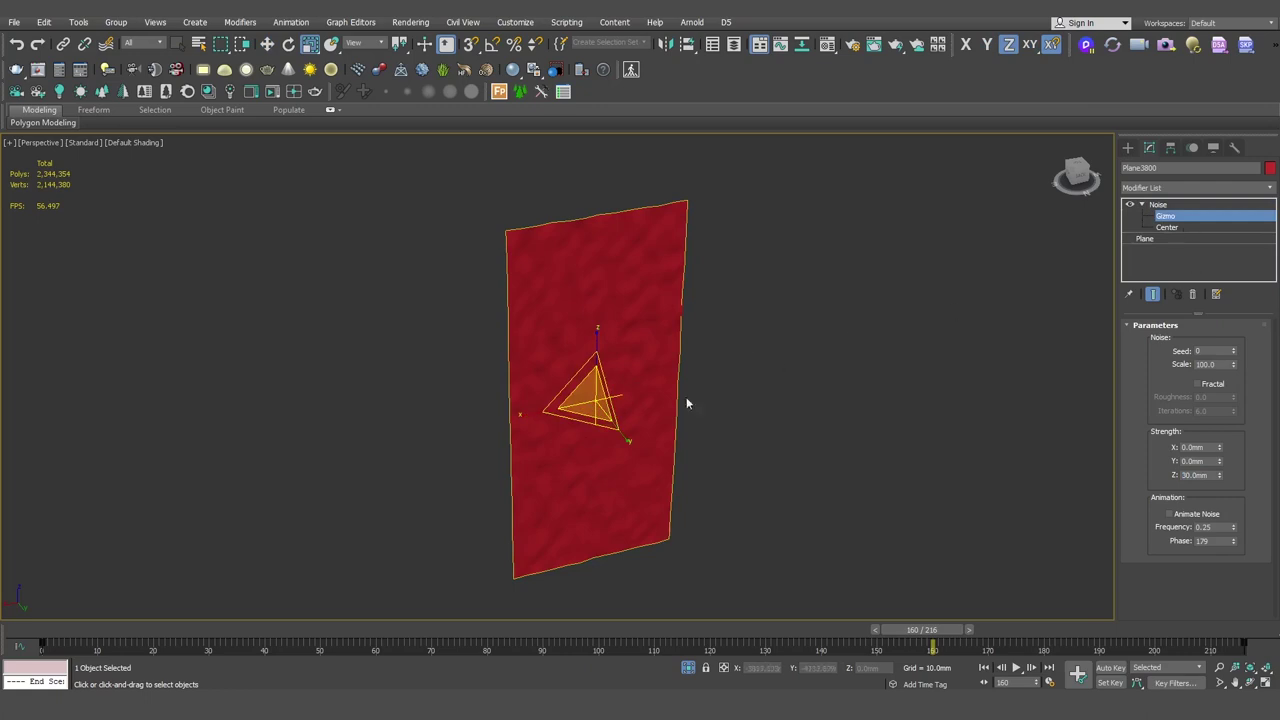
pyautogui.moveTo(531, 413); pyautogui.dragTo(674, 400)
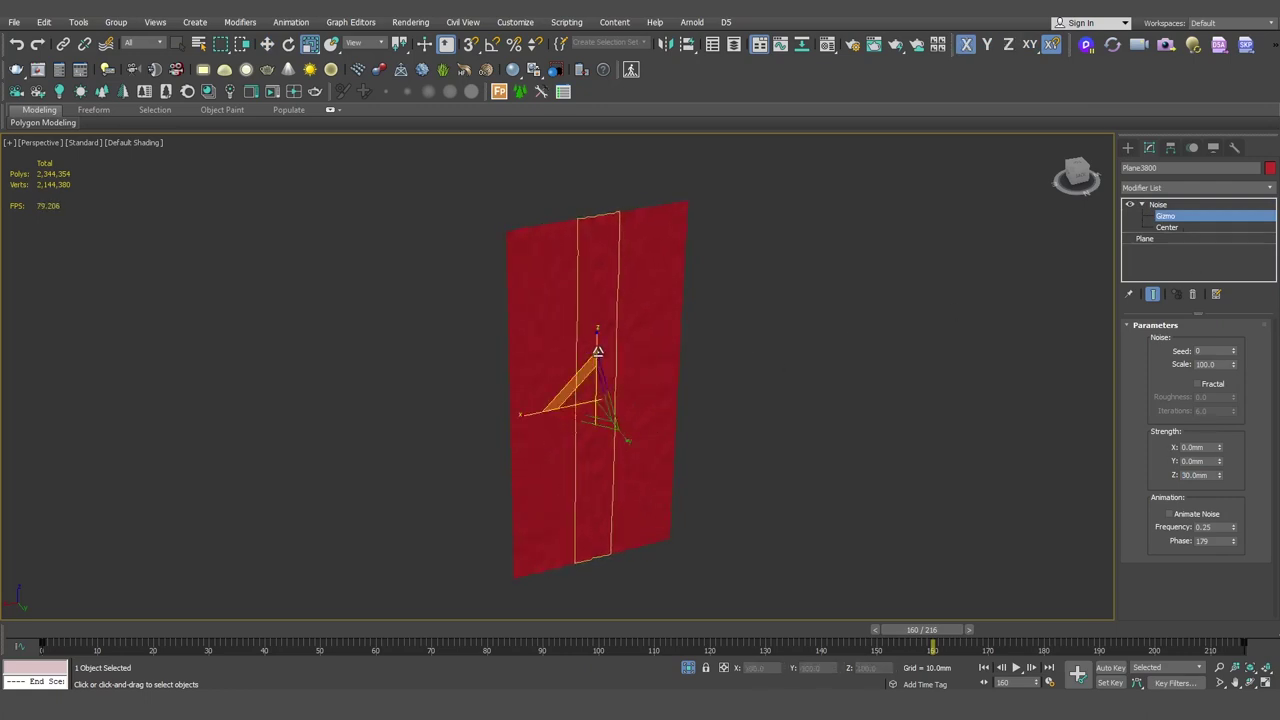
pyautogui.keyDown('alt'); pyautogui.moveTo(613, 450); pyautogui.dragTo(623, 463, button='middle'); pyautogui.keyUp('alt')
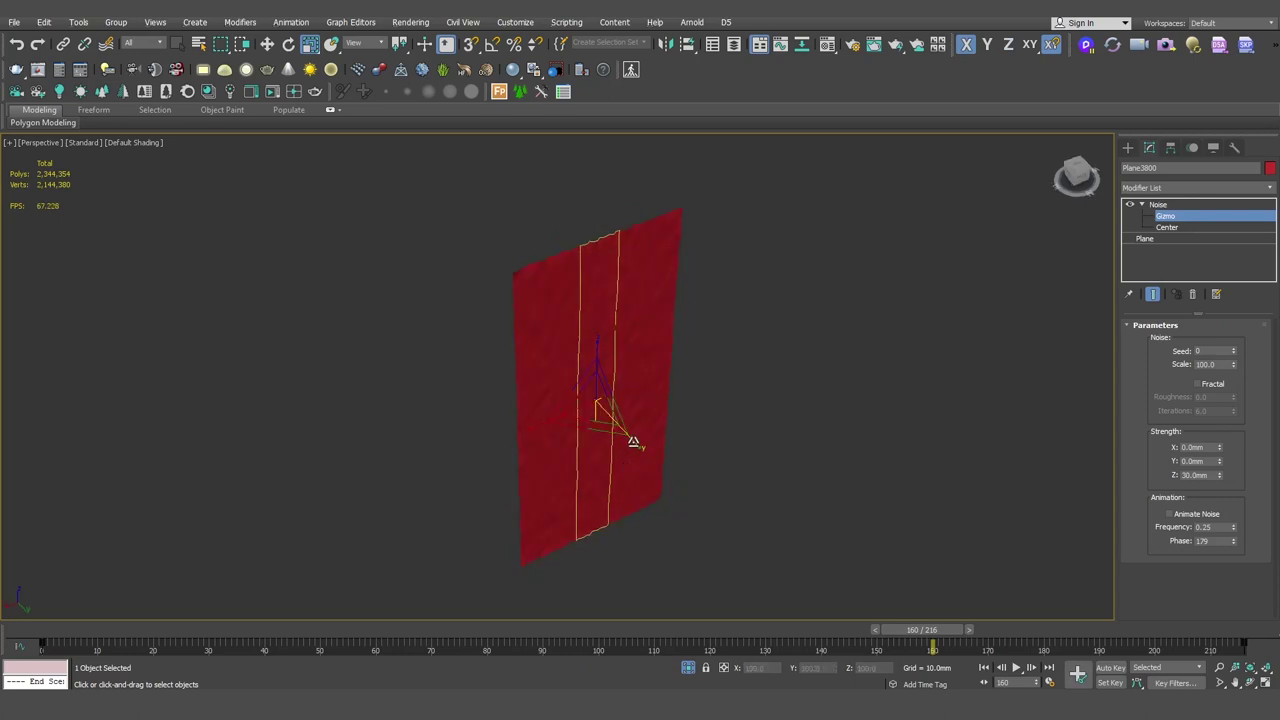
pyautogui.moveTo(673, 474); pyautogui.dragTo(682, 479)
pyautogui.keyDown('alt'); pyautogui.moveTo(592, 427); pyautogui.dragTo(580, 407, button='middle'); pyautogui.keyUp('alt')
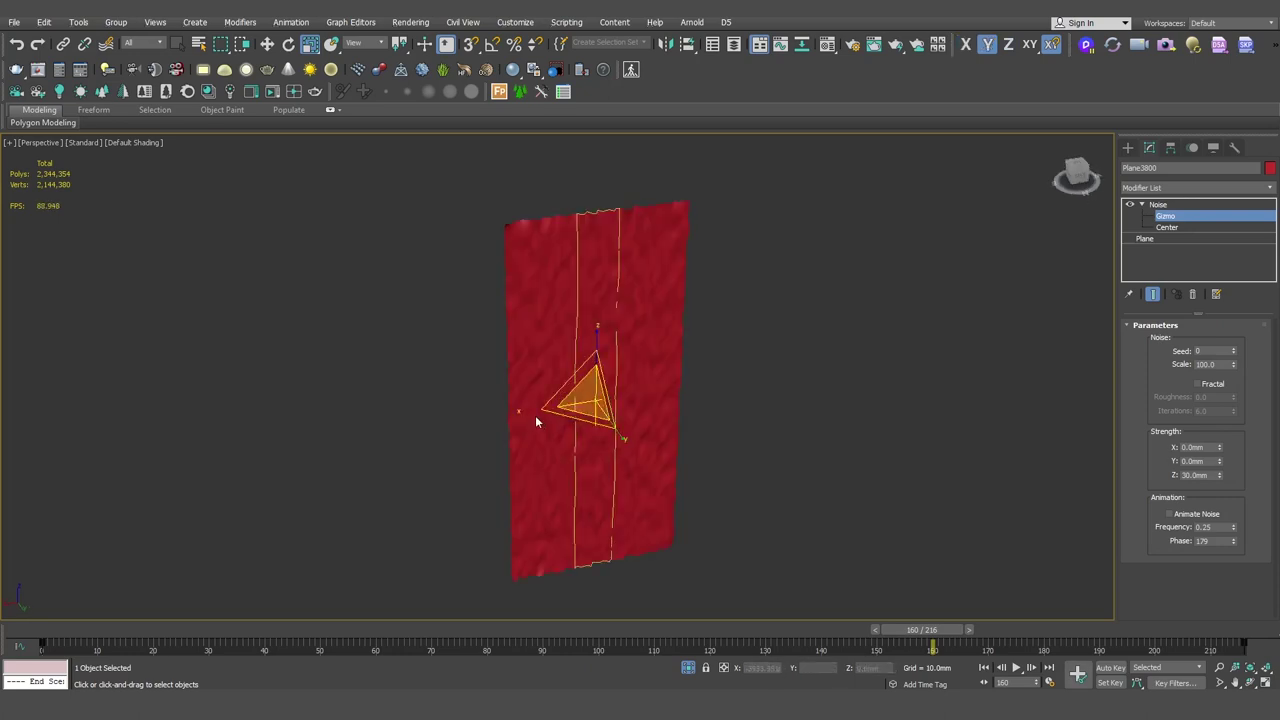
pyautogui.moveTo(561, 407); pyautogui.dragTo(588, 398)
pyautogui.moveTo(597, 340); pyautogui.dragTo(600, 69)
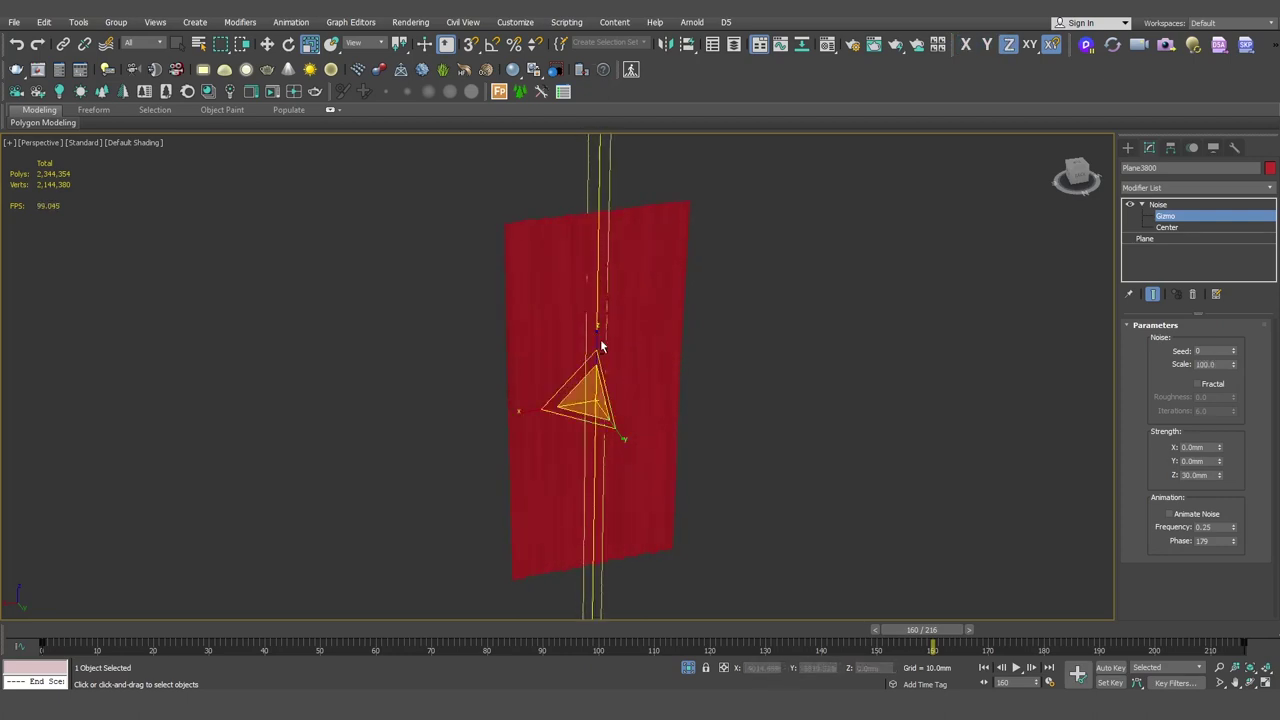
# Refine the curtain folds by rescaling the Noise gizmo along X and Z, and return to the modifier's top level
pyautogui.scroll(3, 603, 387)
pyautogui.moveTo(516, 410); pyautogui.dragTo(591, 360)
pyautogui.keyDown('alt'); pyautogui.moveTo(591, 360); pyautogui.dragTo(527, 432, button='middle'); pyautogui.keyUp('alt')
pyautogui.moveTo(527, 432)
pyautogui.mouseDown()
pyautogui.moveTo(526, 420)
pyautogui.moveTo(500, 423)
pyautogui.moveTo(523, 423)
pyautogui.moveTo(512, 426)
pyautogui.mouseUp()
pyautogui.moveTo(590, 358); pyautogui.dragTo(594, 365)
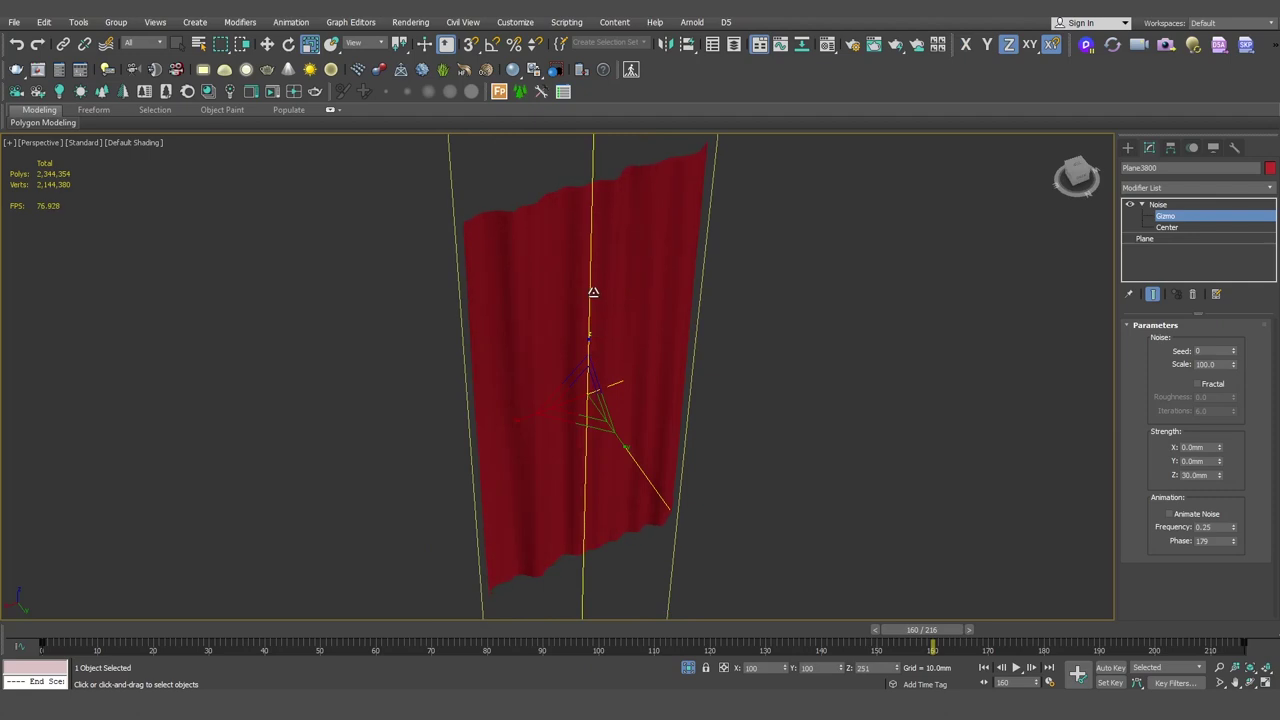
pyautogui.moveTo(593, 293); pyautogui.dragTo(597, 349)
pyautogui.scroll(2, 693, 286)
pyautogui.keyDown('alt'); pyautogui.moveTo(597, 349); pyautogui.dragTo(626, 427, button='middle'); pyautogui.keyUp('alt')
pyautogui.press('w')
pyautogui.click(1160, 206)
# Convert the folded curtain plane to an Editable Poly
pyautogui.scroll(3, 498, 321)
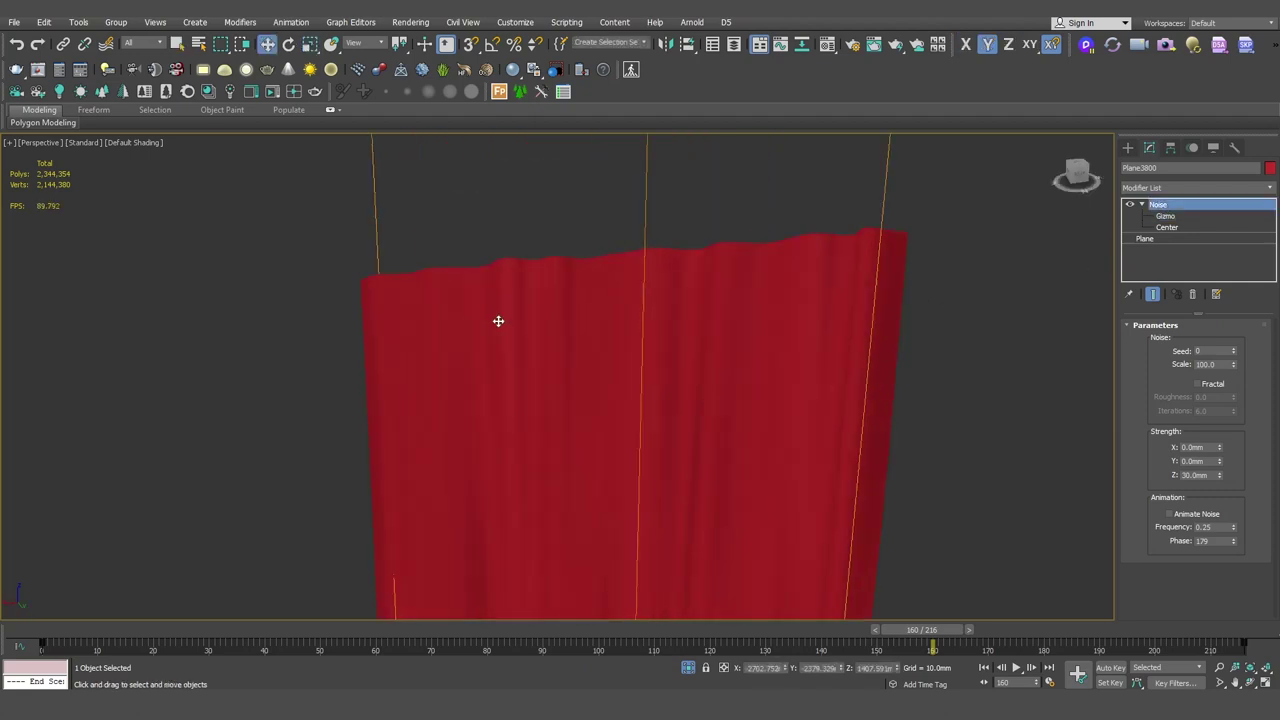
pyautogui.moveTo(638, 328); pyautogui.dragTo(651, 271, button='middle')
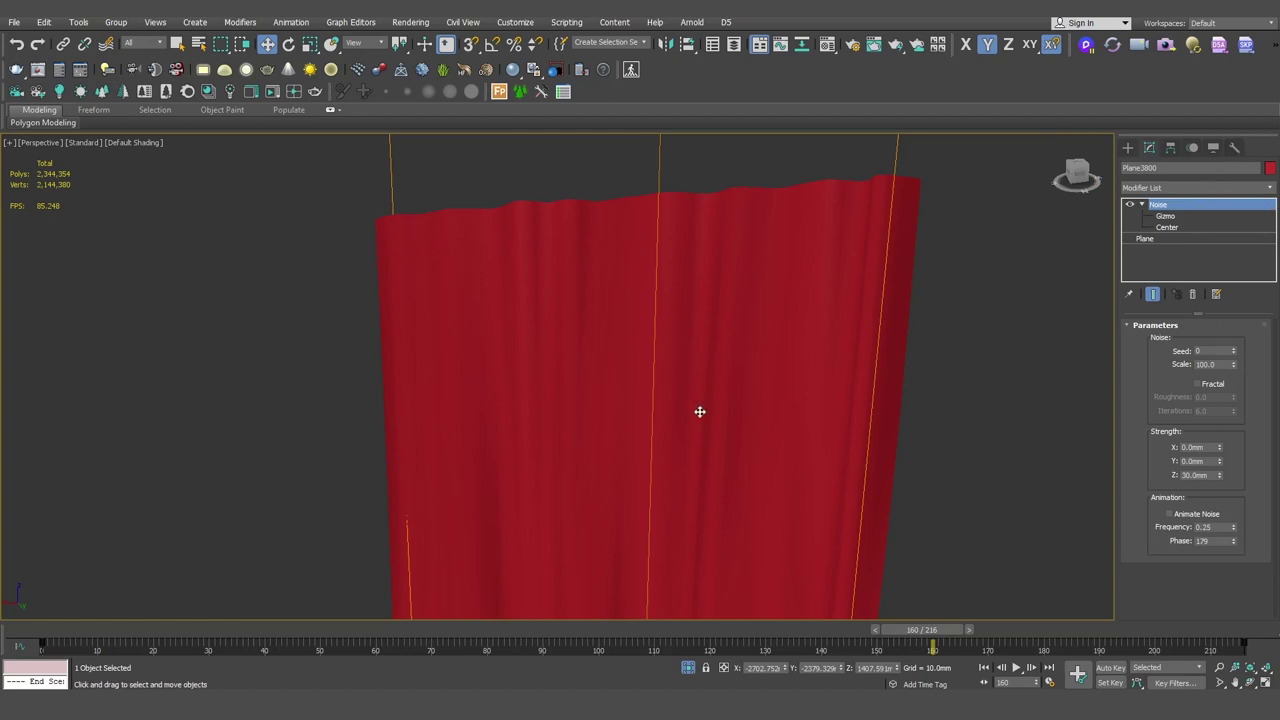
pyautogui.moveTo(700, 411); pyautogui.dragTo(700, 357, button='middle')
pyautogui.rightClick(697, 346)
pyautogui.moveTo(737, 488)
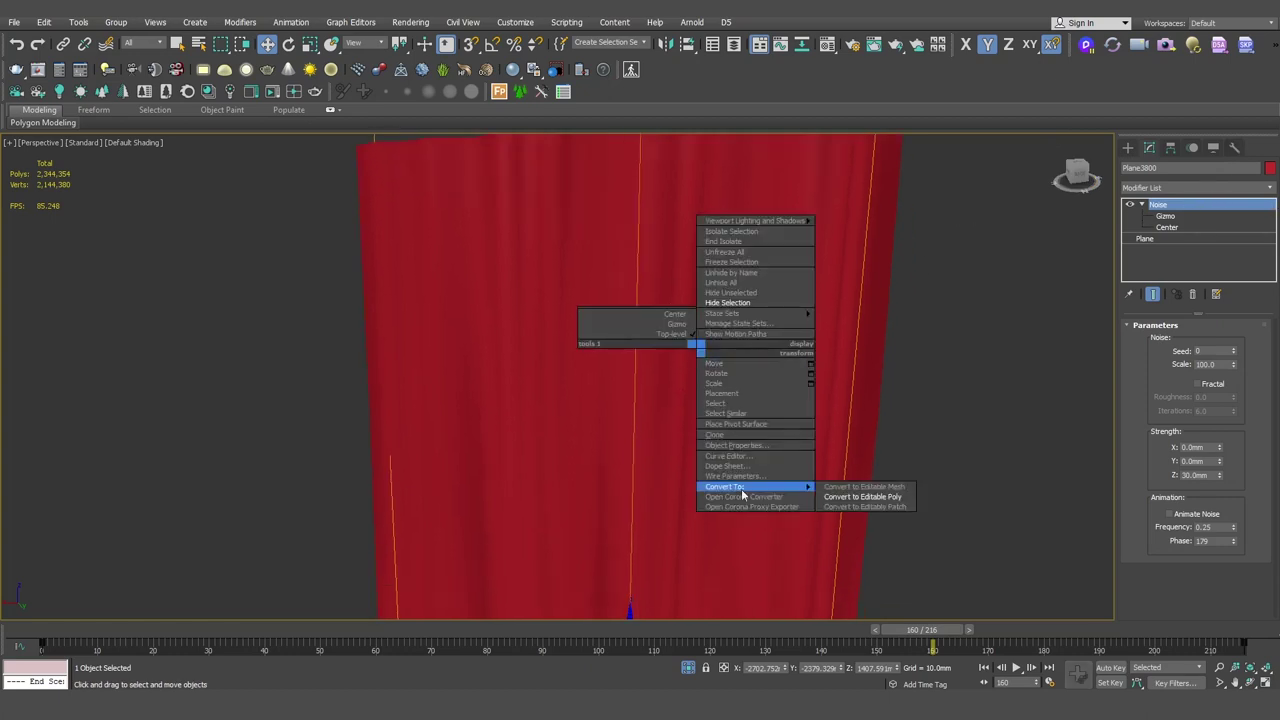
pyautogui.click(893, 499)
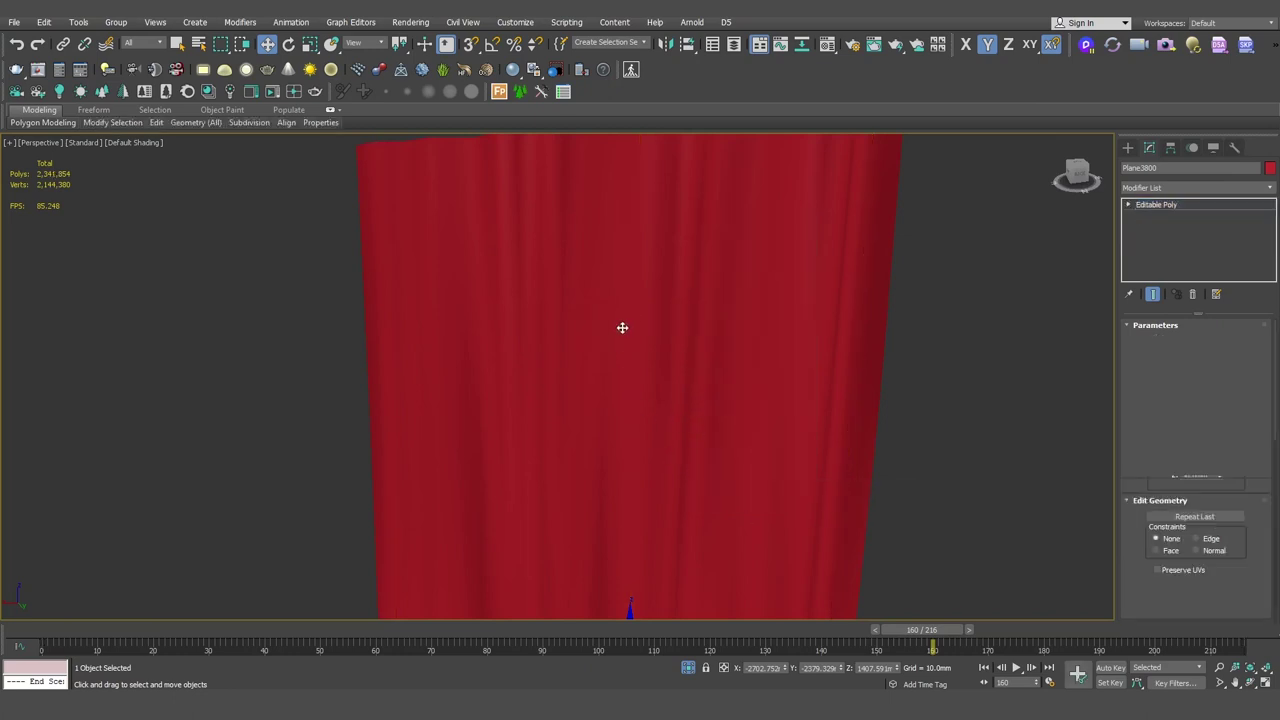
# Show the curtain's edged faces and select the full horizontal edge loop two rows below its upper border
pyautogui.press('2')
pyautogui.press('F4')
pyautogui.moveTo(464, 213); pyautogui.dragTo(520, 363, button='middle')
pyautogui.scroll(4, 520, 364)
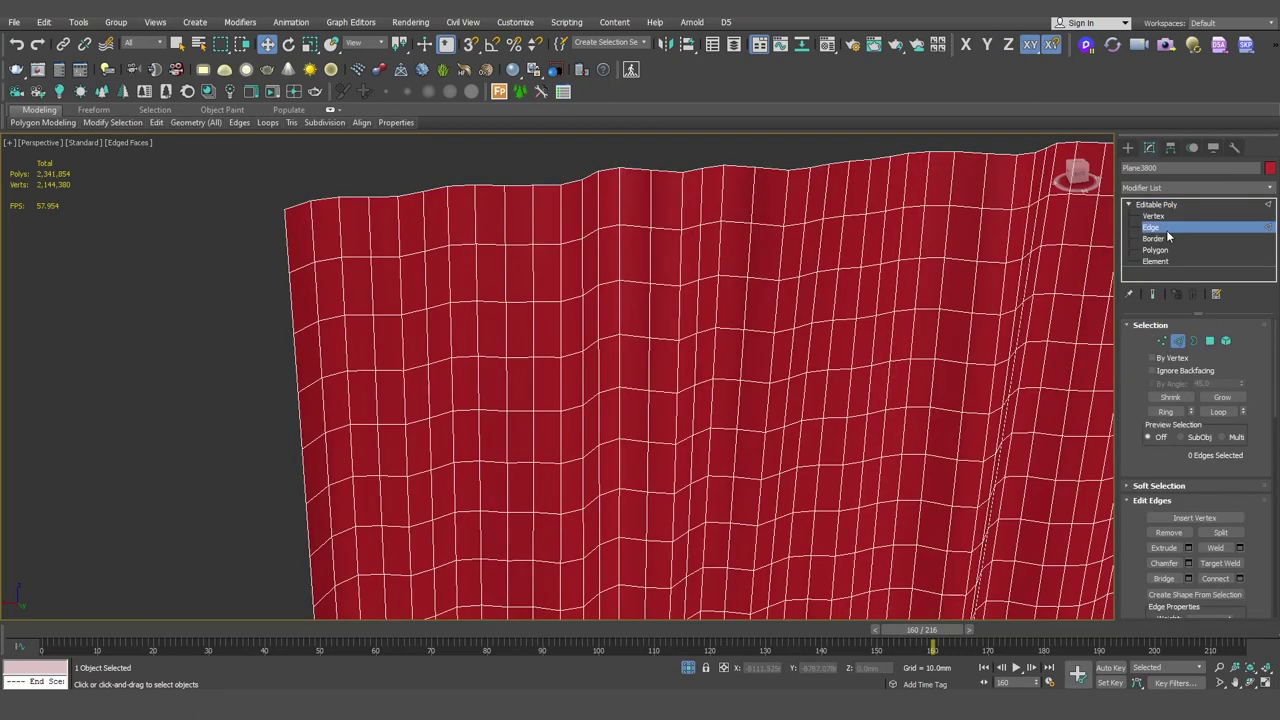
pyautogui.click(385, 320)
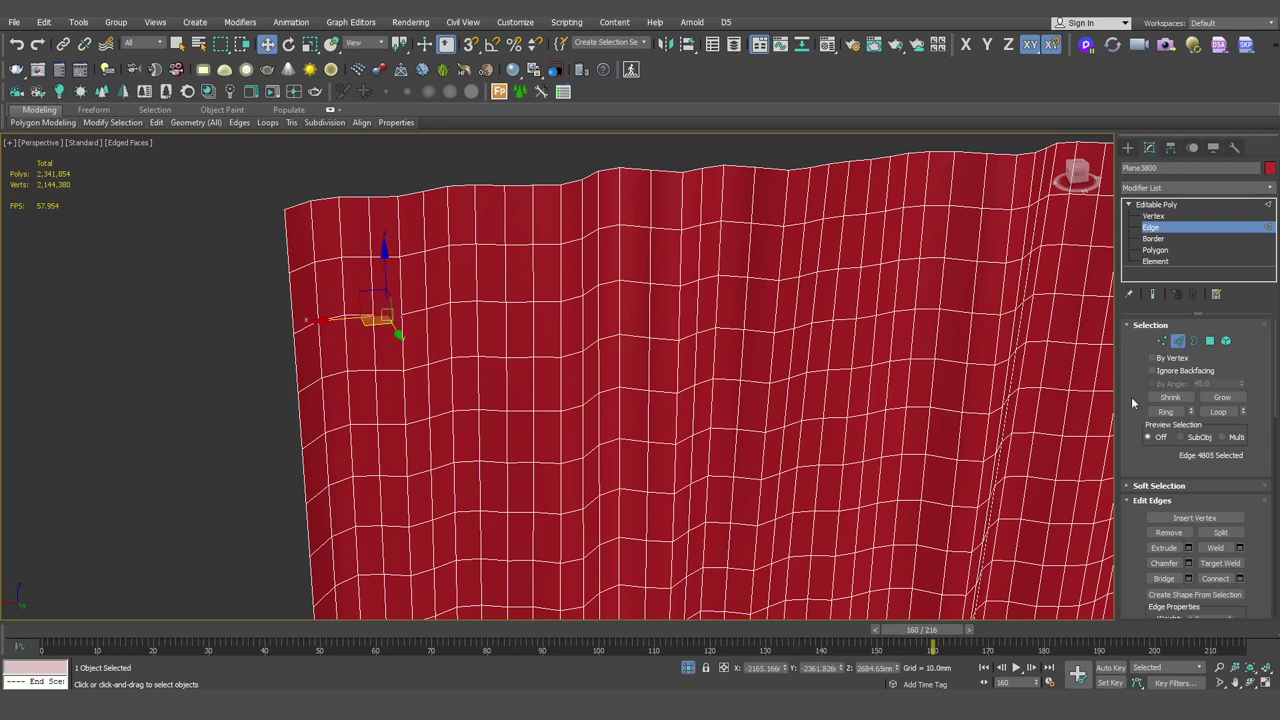
pyautogui.click(1218, 411)
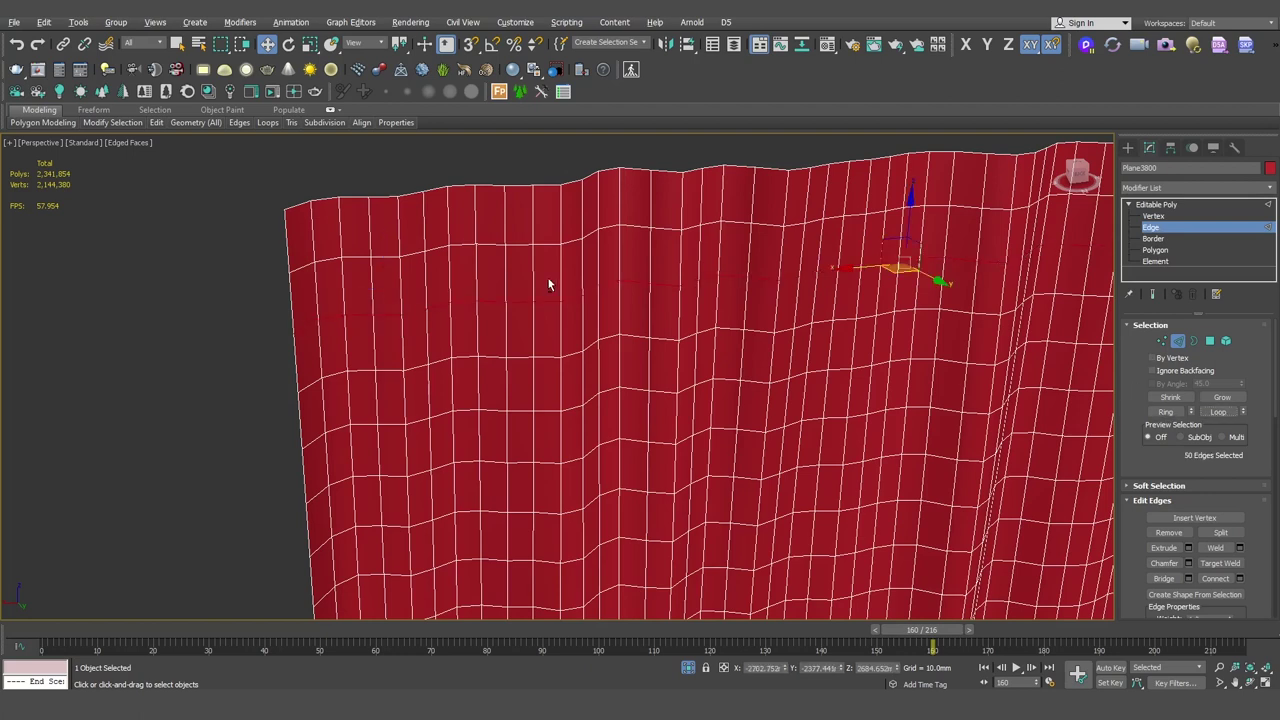
pyautogui.keyDown('alt'); pyautogui.moveTo(549, 280); pyautogui.dragTo(620, 285, button='middle'); pyautogui.keyUp('alt')
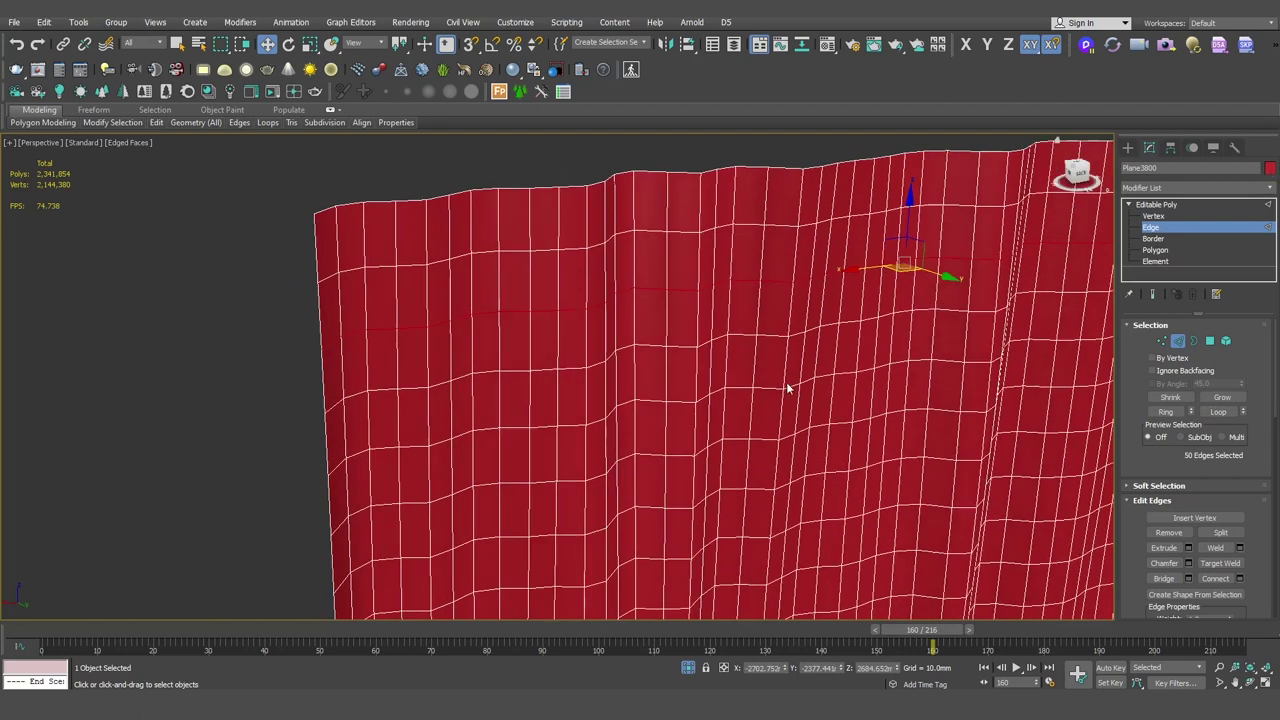
# Change the curtain's object colour to light grey
pyautogui.press('c')
pyautogui.click(726, 386)
pyautogui.click(717, 427)
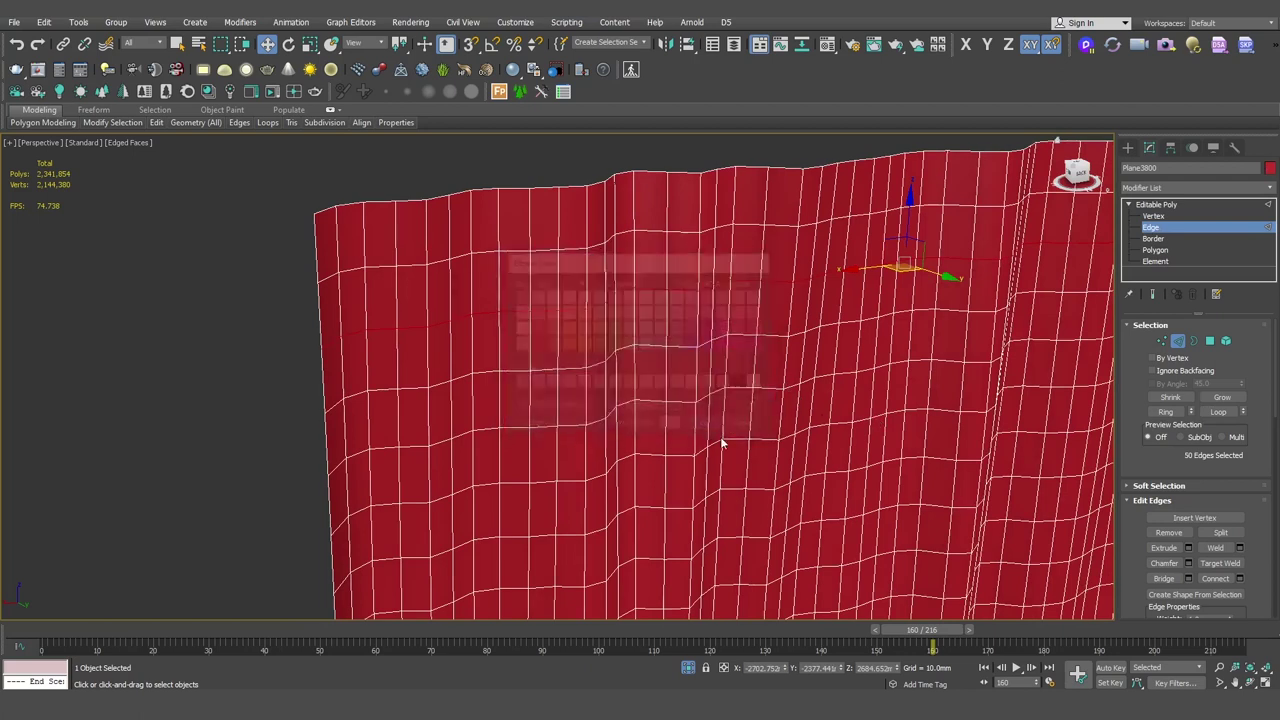
# Extrude the selected edge loop inward with a height of about -2.5 mm and a width of 3 mm
pyautogui.scroll(-2, 466, 345)
pyautogui.keyDown('alt'); pyautogui.moveTo(460, 349); pyautogui.dragTo(480, 354, button='middle'); pyautogui.keyUp('alt')
pyautogui.scroll(4, 480, 354)
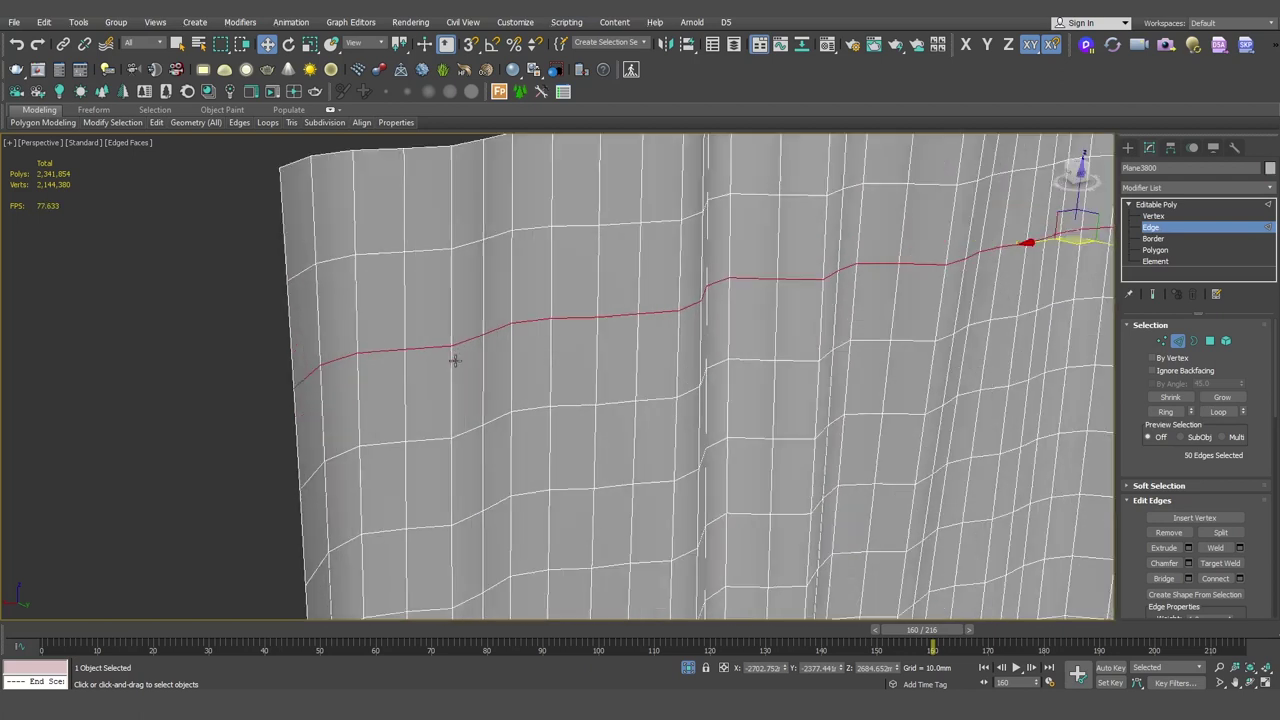
pyautogui.rightClick(456, 345)
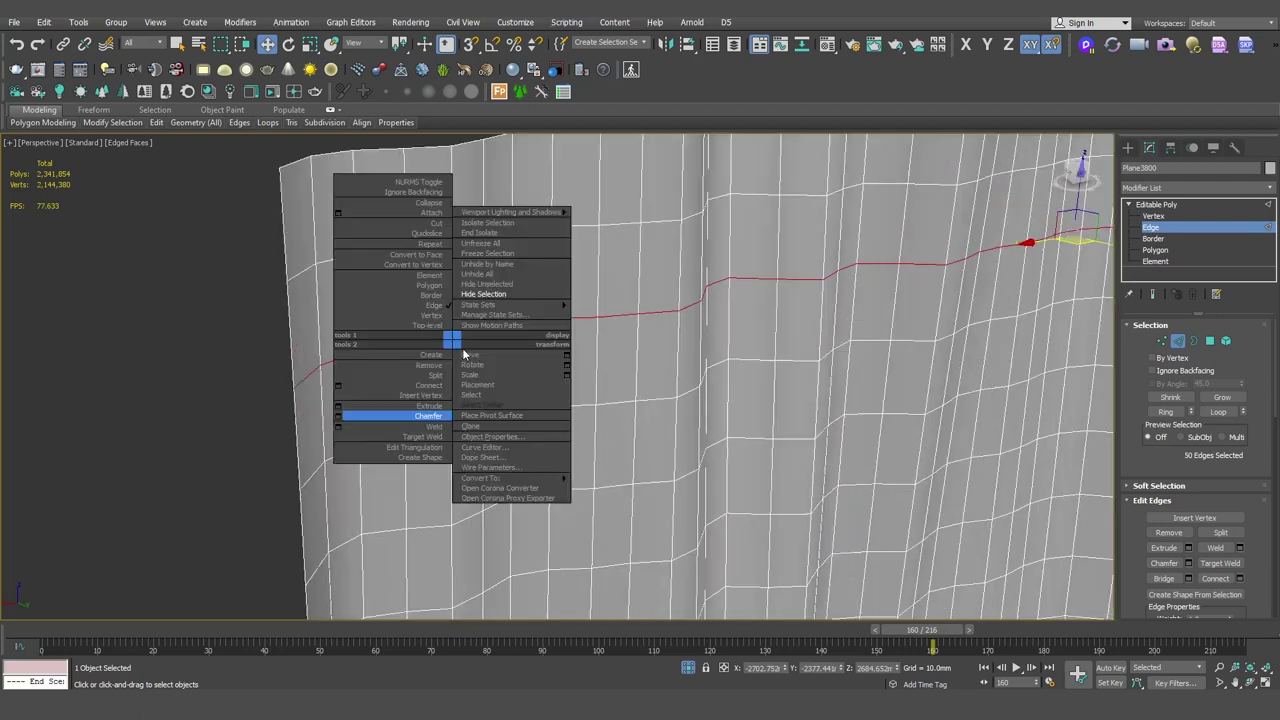
pyautogui.click(338, 405)
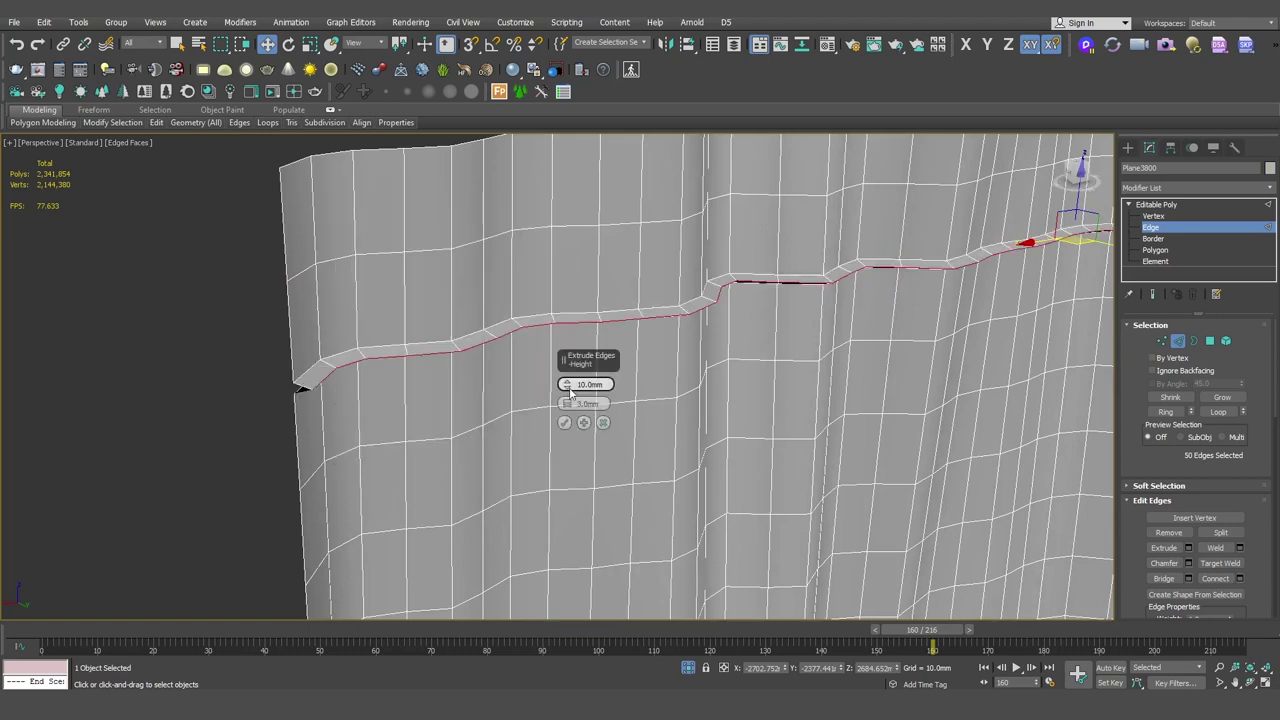
pyautogui.moveTo(567, 385); pyautogui.dragTo(576, 468)
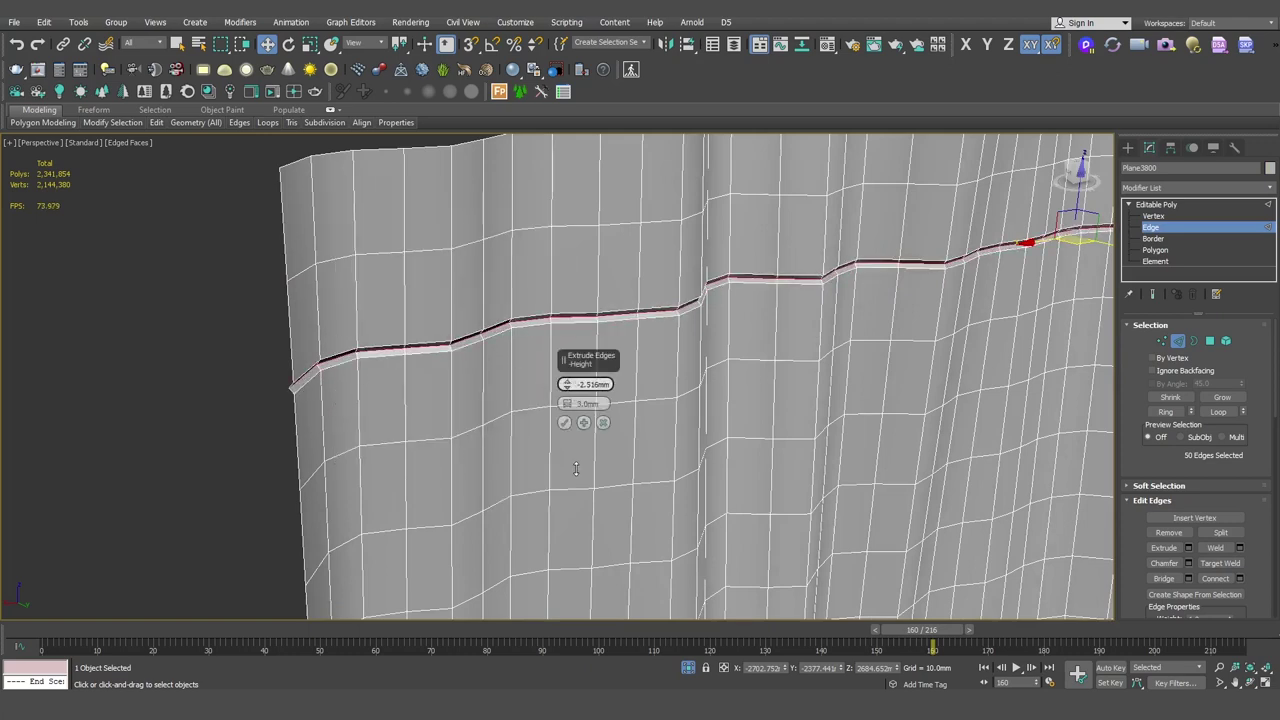
pyautogui.click(565, 422)
# Chamfer the recessed seam edges near the curtain's upper border, increasing the number of connecting segments
pyautogui.keyDown('alt'); pyautogui.moveTo(434, 400); pyautogui.dragTo(390, 260, button='middle'); pyautogui.keyUp('alt')
pyautogui.scroll(4, 385, 254)
pyautogui.rightClick(390, 260)
pyautogui.click(480, 352)
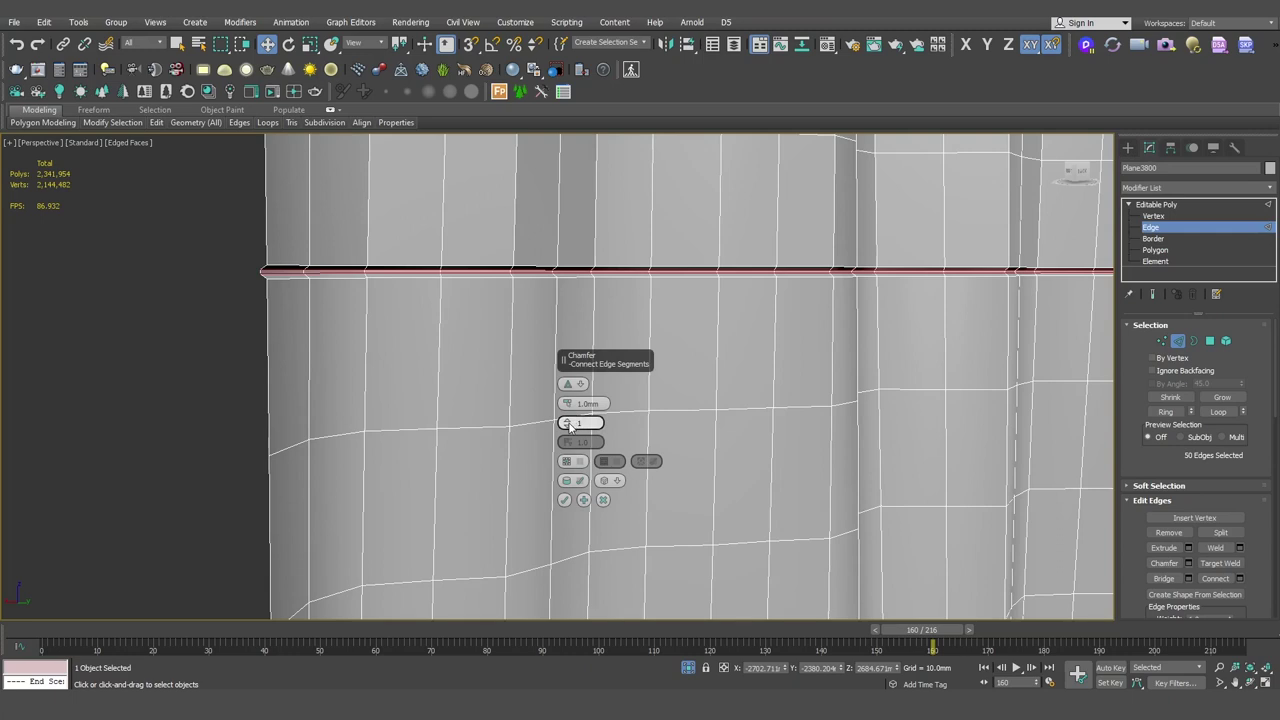
pyautogui.moveTo(567, 424); pyautogui.dragTo(567, 385)
pyautogui.click(564, 499)
pyautogui.scroll(-5, 634, 397)
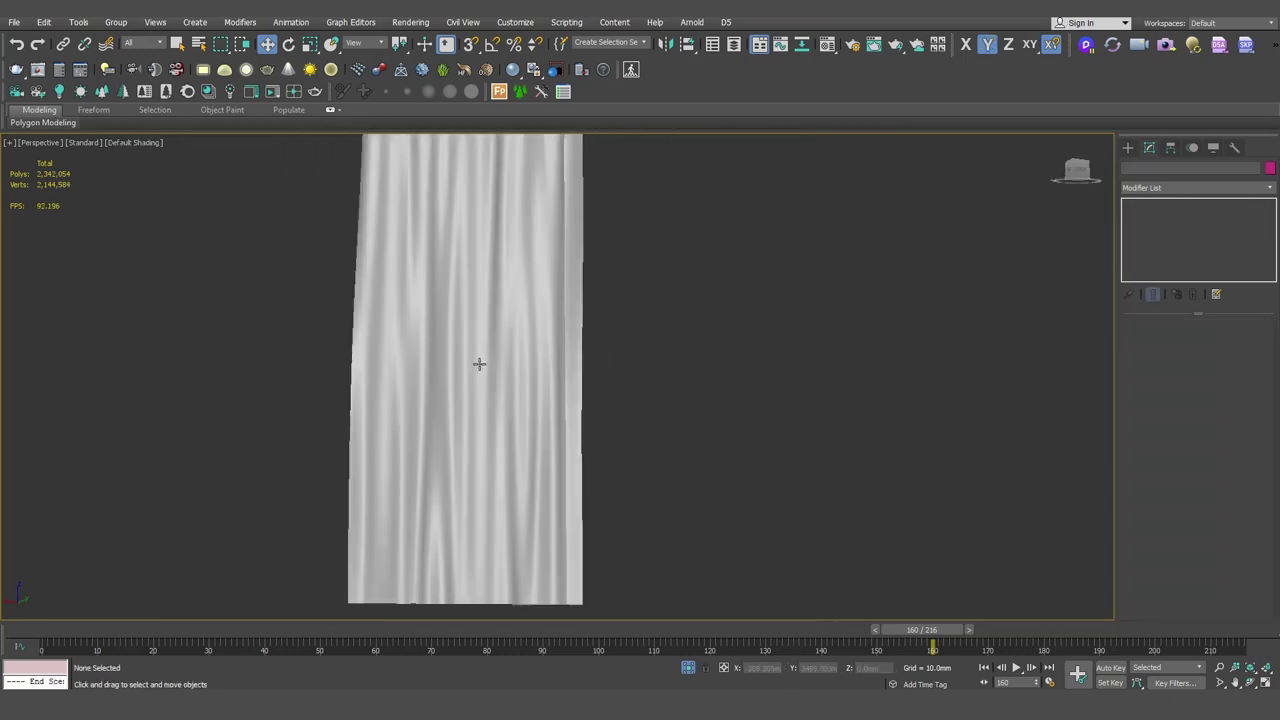
# Leave edge editing and apply a TurboSmooth modifier with 1 iteration to the curtain
pyautogui.keyDown('alt'); pyautogui.moveTo(479, 364); pyautogui.dragTo(497, 389, button='middle'); pyautogui.keyUp('alt')
pyautogui.moveTo(663, 527); pyautogui.dragTo(612, 402, button='middle')
pyautogui.click(613, 405)
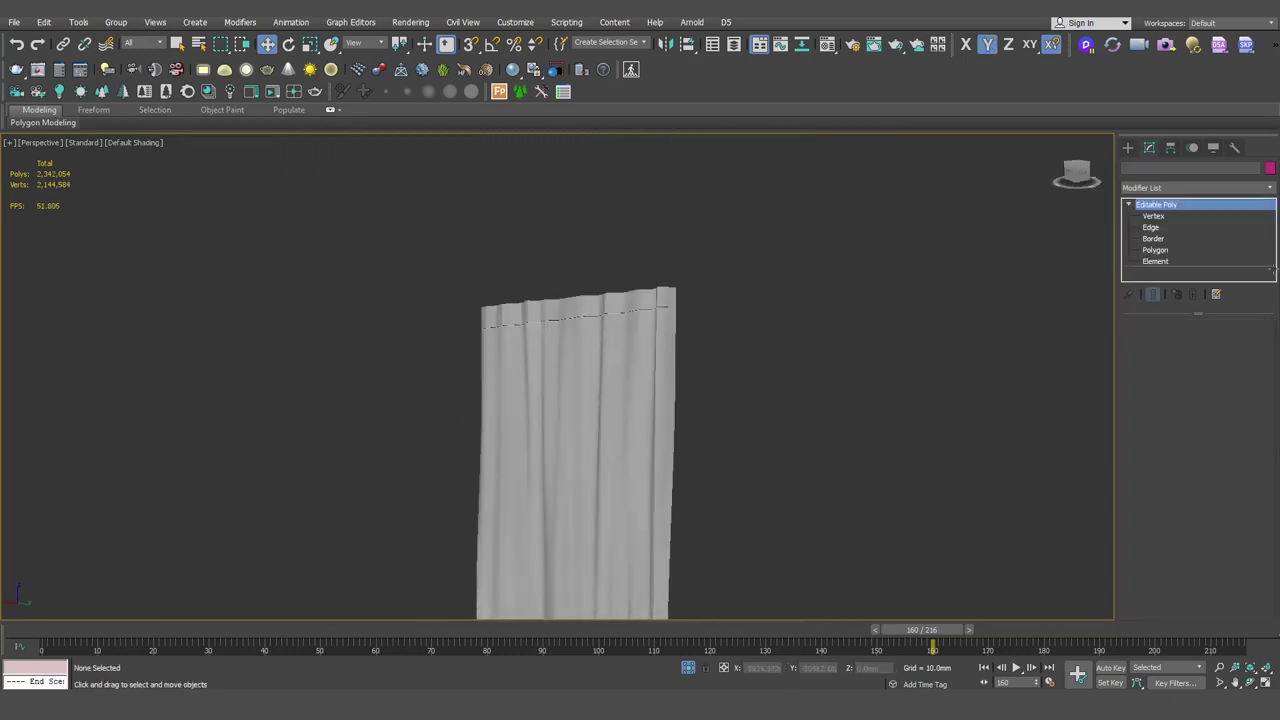
pyautogui.click(1190, 187)
pyautogui.write('turbo')
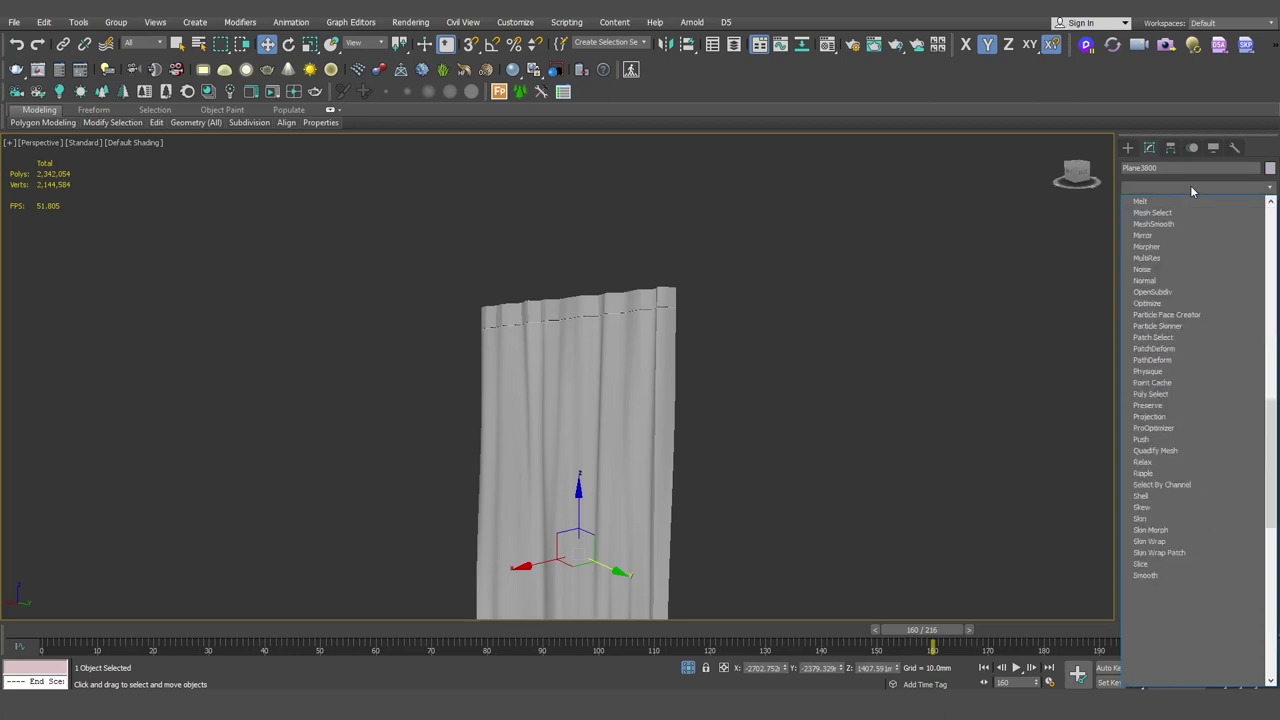
pyautogui.press('Return')
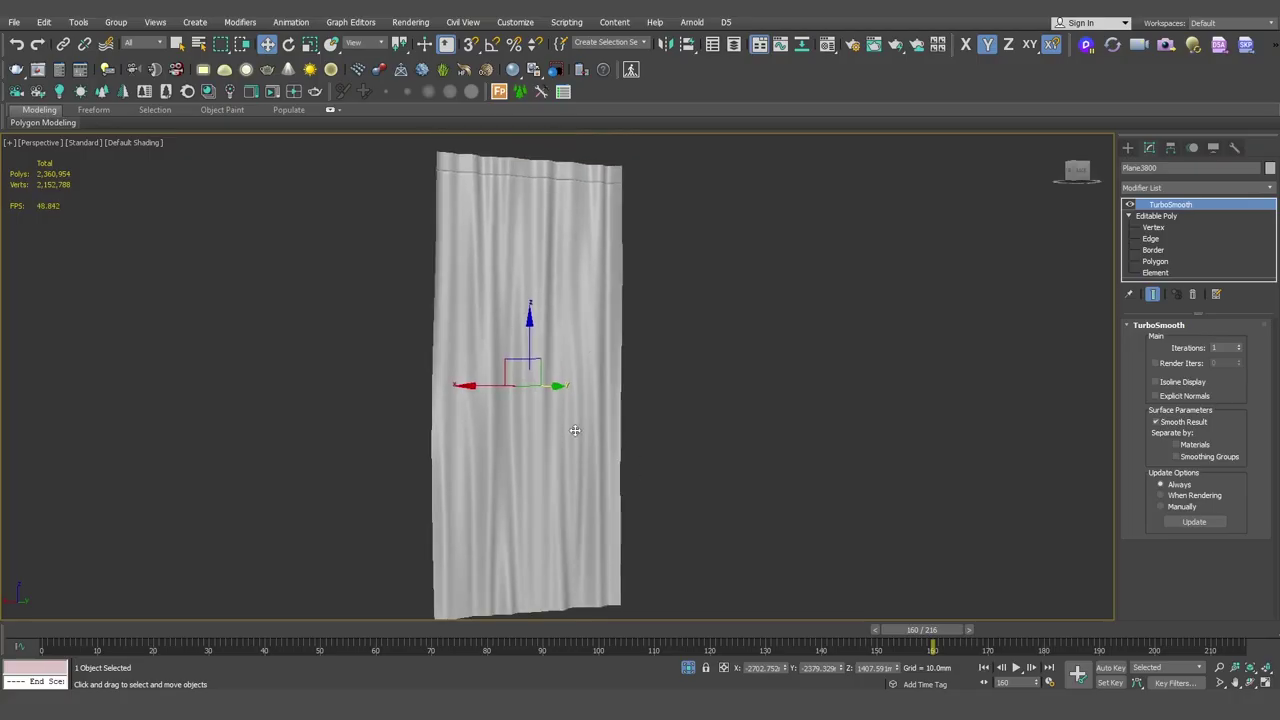
# End the isolation to show the whole room and move the curtain about 32 mm along Y
pyautogui.click(688, 668)
pyautogui.click(688, 669)
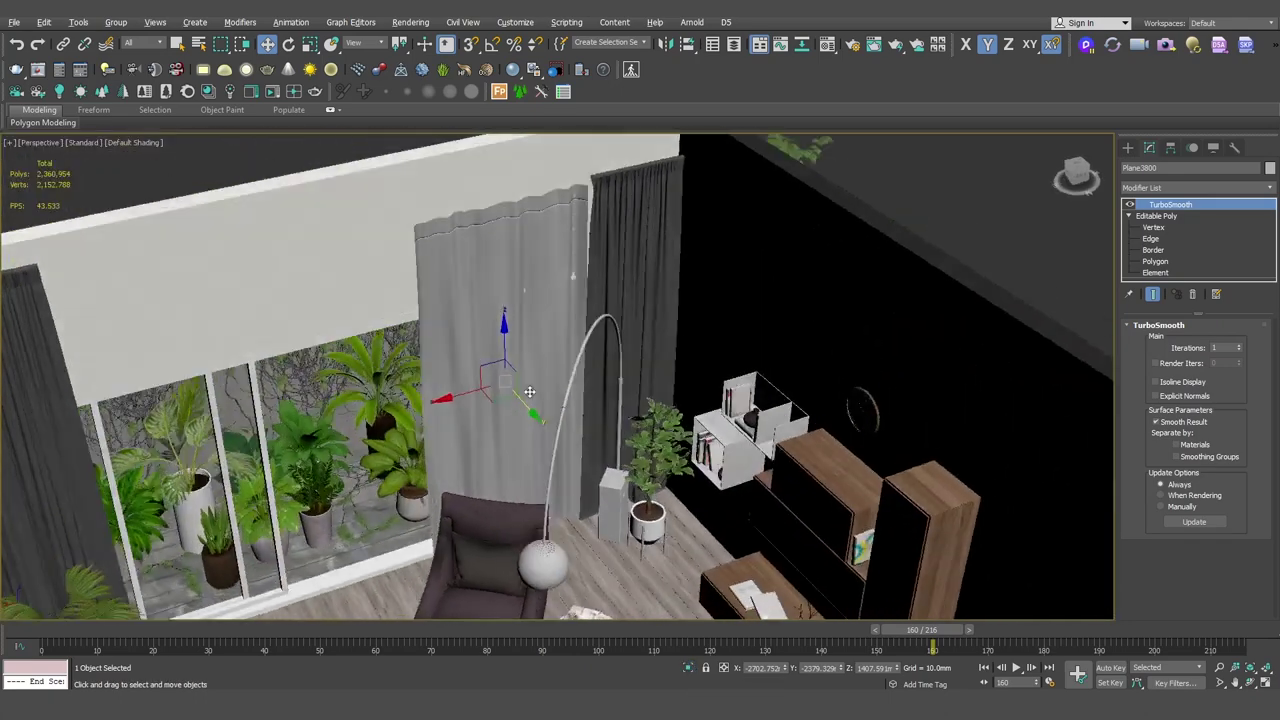
pyautogui.moveTo(544, 410); pyautogui.dragTo(541, 410)
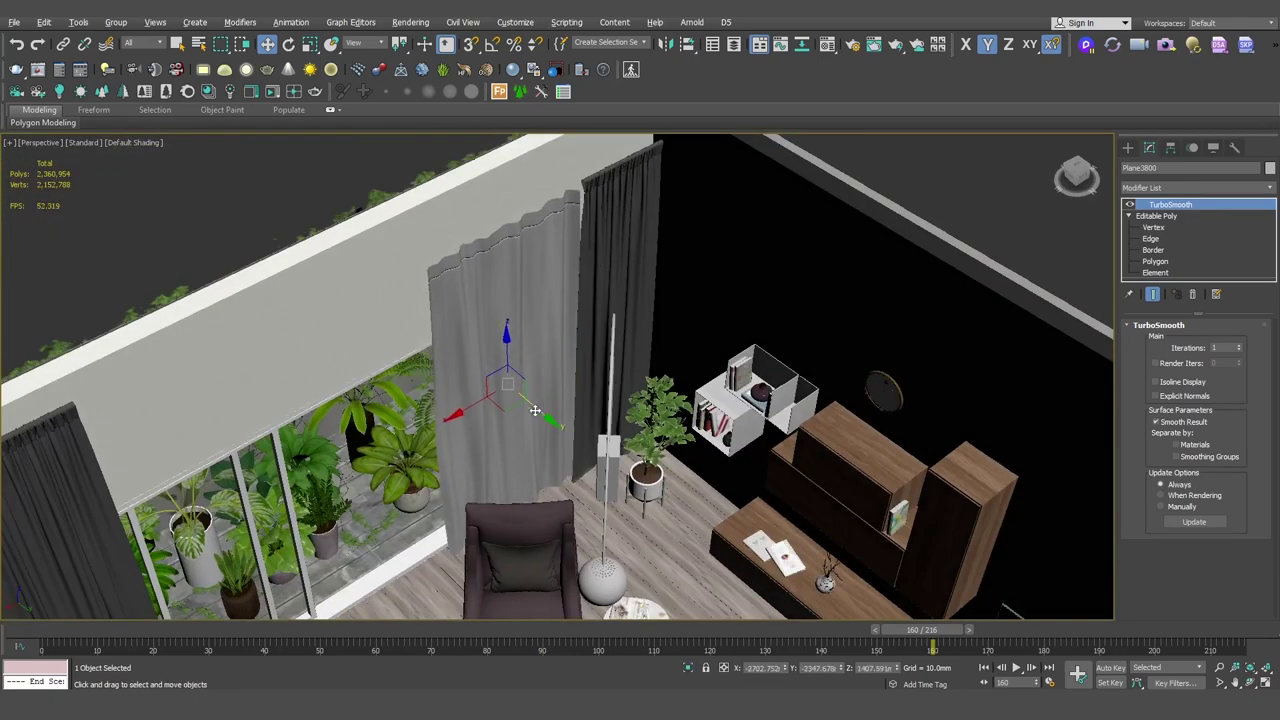
pyautogui.keyDown('alt'); pyautogui.moveTo(541, 410); pyautogui.dragTo(679, 406, button='middle'); pyautogui.keyUp('alt')
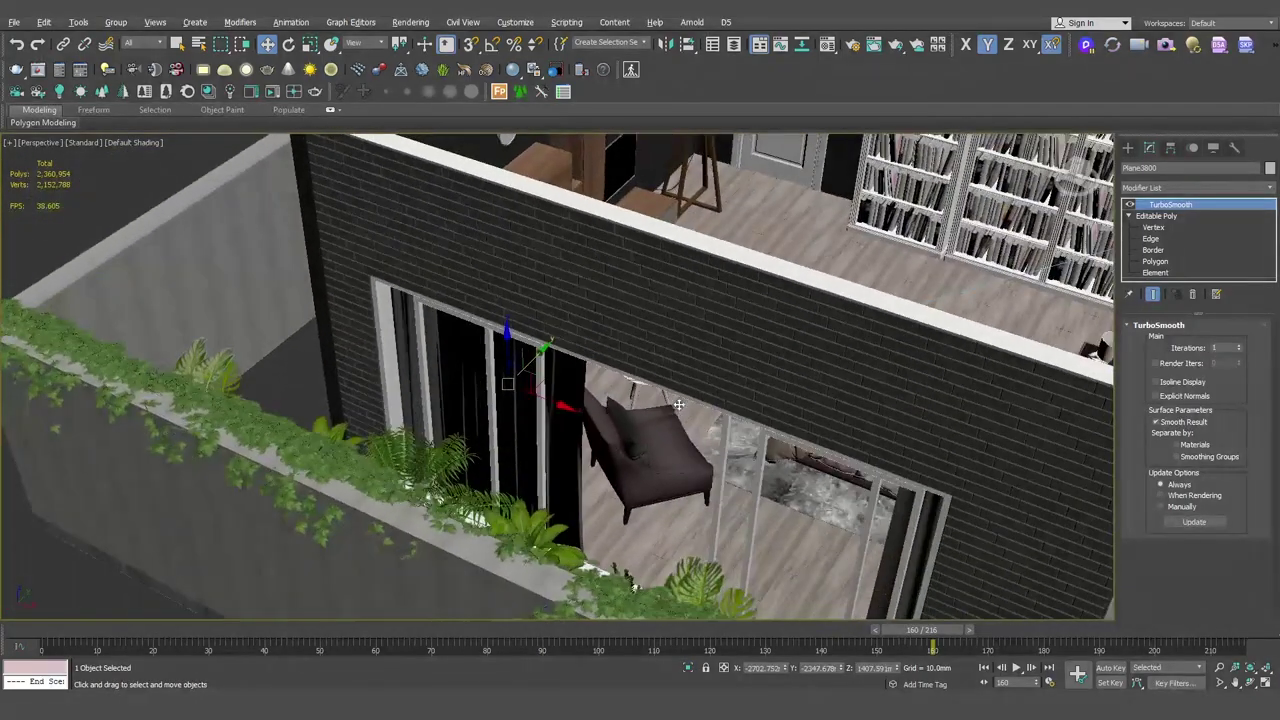
# Create a Wind space warp with an icon size of about 781 mm on the outer brick wall above the window
pyautogui.click(1128, 147)
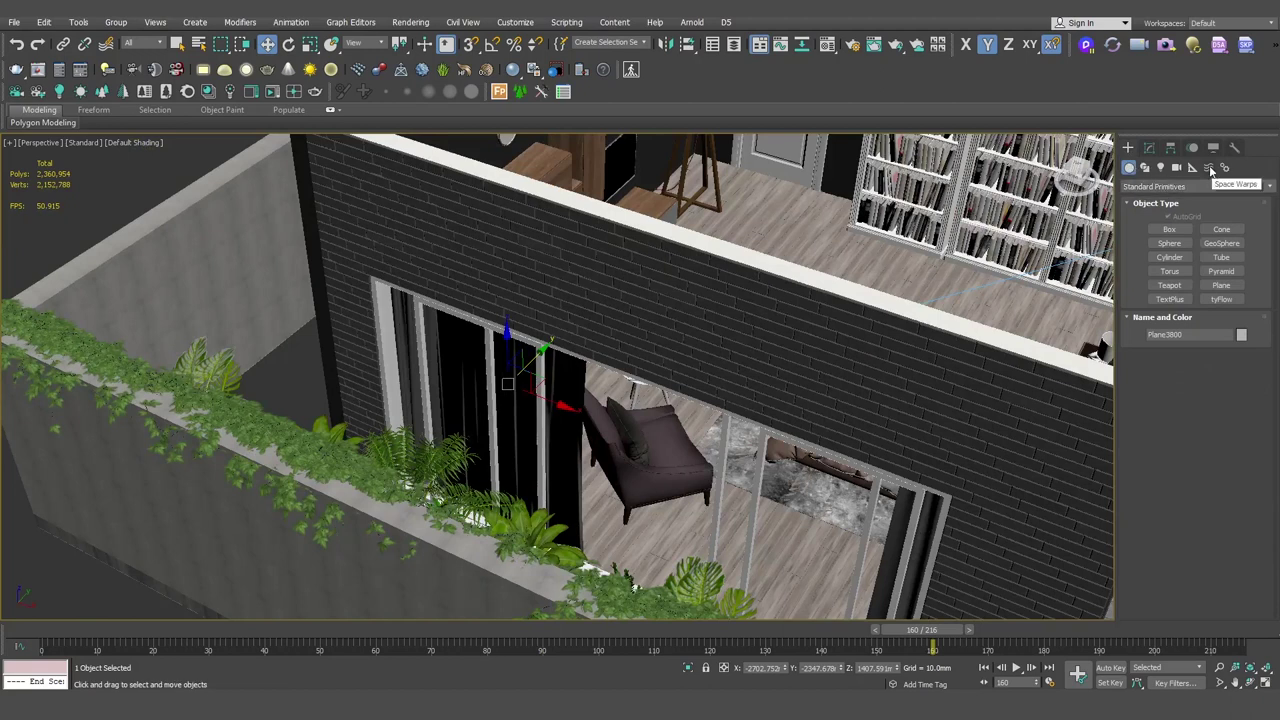
pyautogui.click(1209, 168)
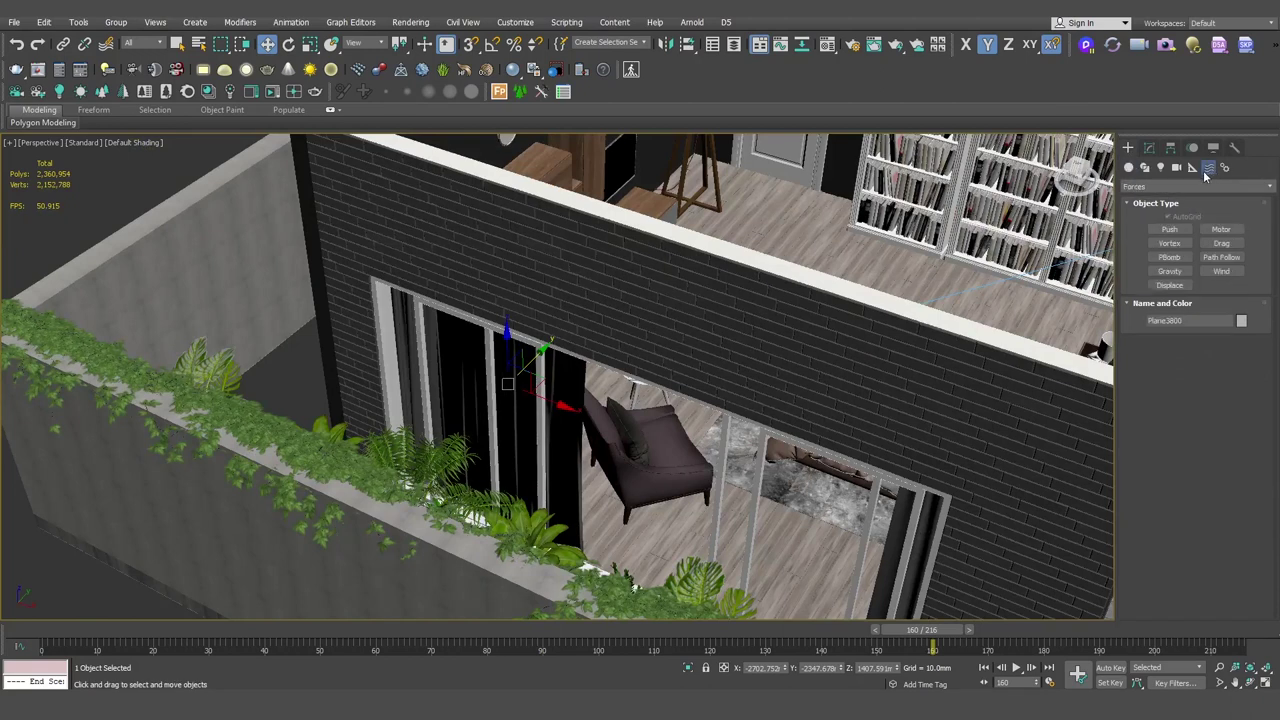
pyautogui.click(1222, 272)
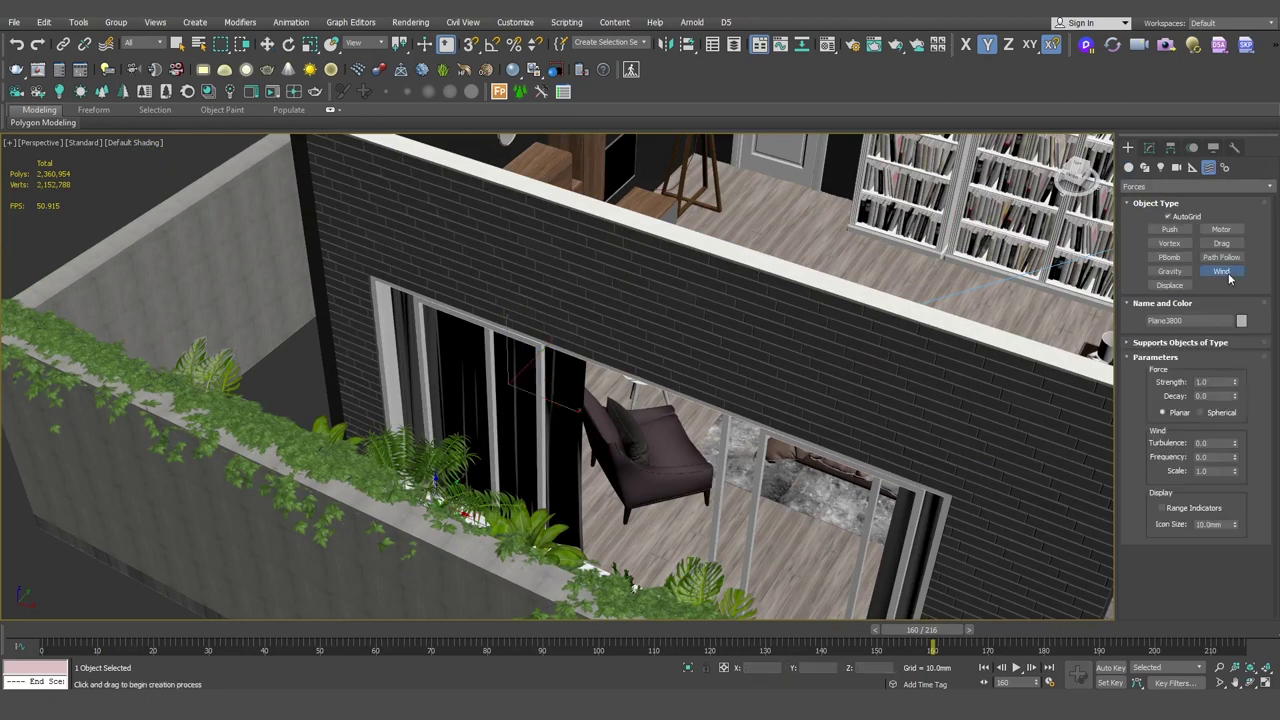
pyautogui.moveTo(440, 275); pyautogui.dragTo(531, 456)
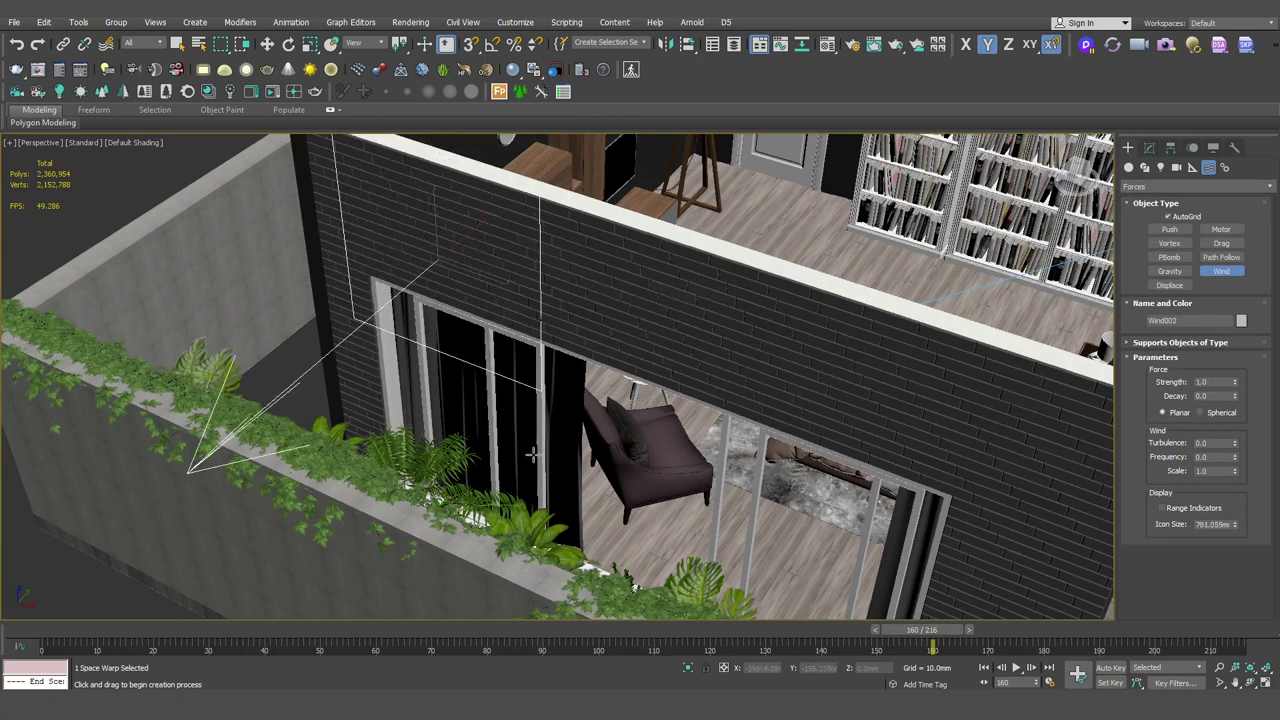
pyautogui.press('w')
# Rotate the Wind space warp so that its arrow points through the wall into the room
pyautogui.keyDown('alt'); pyautogui.moveTo(531, 457); pyautogui.dragTo(481, 364, button='middle'); pyautogui.keyUp('alt')
pyautogui.scroll(-4, 484, 358)
pyautogui.scroll(4, 502, 356)
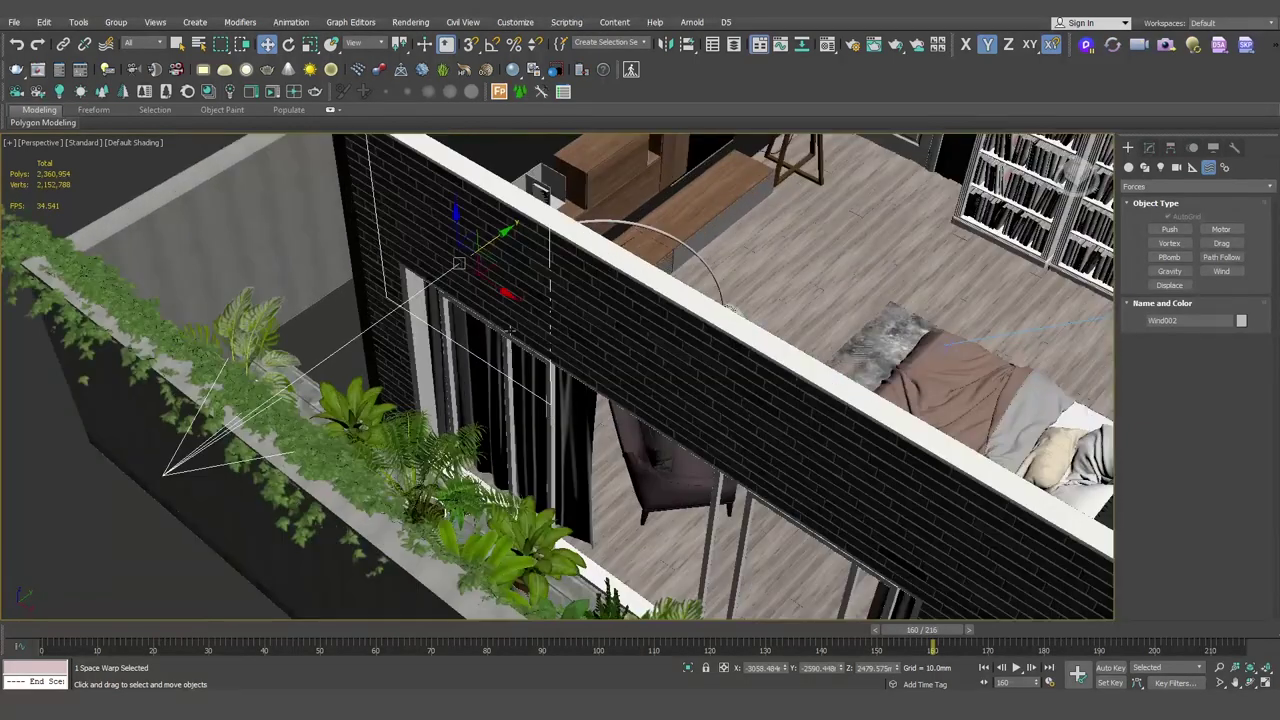
pyautogui.press('e')
pyautogui.moveTo(470, 302); pyautogui.dragTo(689, 292)
pyautogui.press('w')
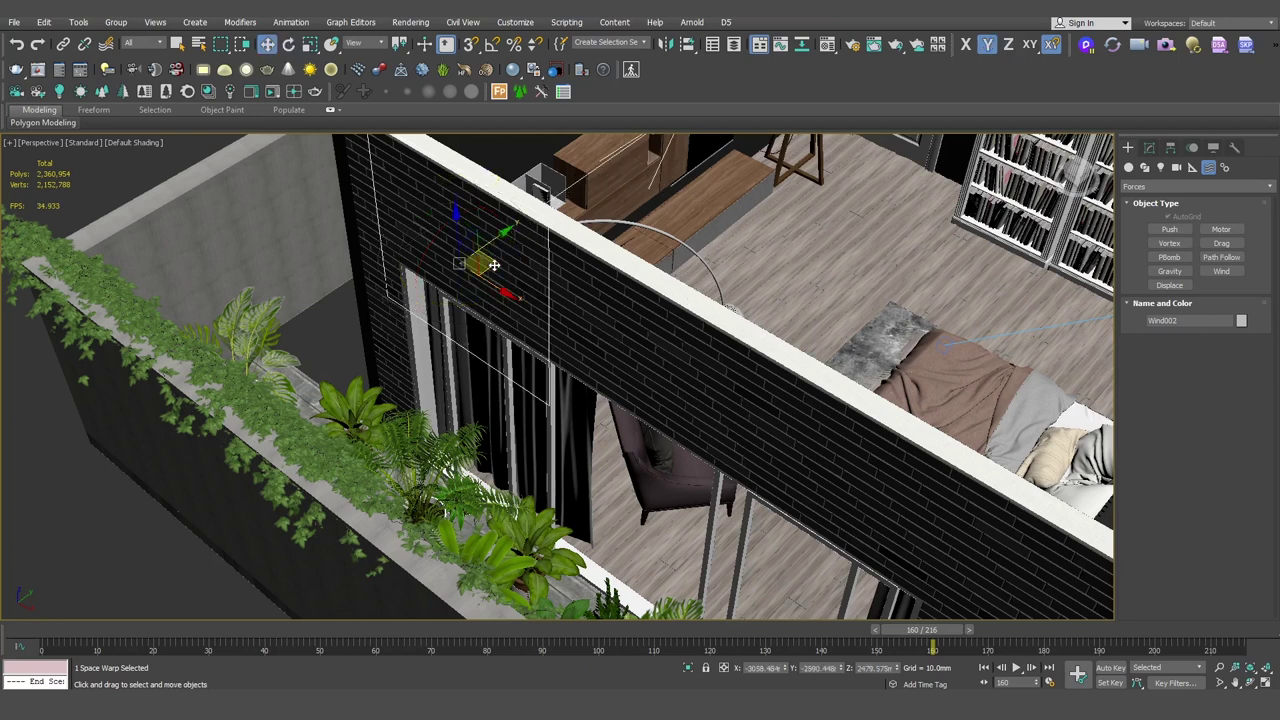
# Move the Wind outside in front of the curtained window and lower it to the curtain's mid-height
pyautogui.moveTo(494, 265); pyautogui.dragTo(450, 361)
pyautogui.keyDown('alt'); pyautogui.moveTo(450, 361); pyautogui.dragTo(378, 250, button='middle'); pyautogui.keyUp('alt')
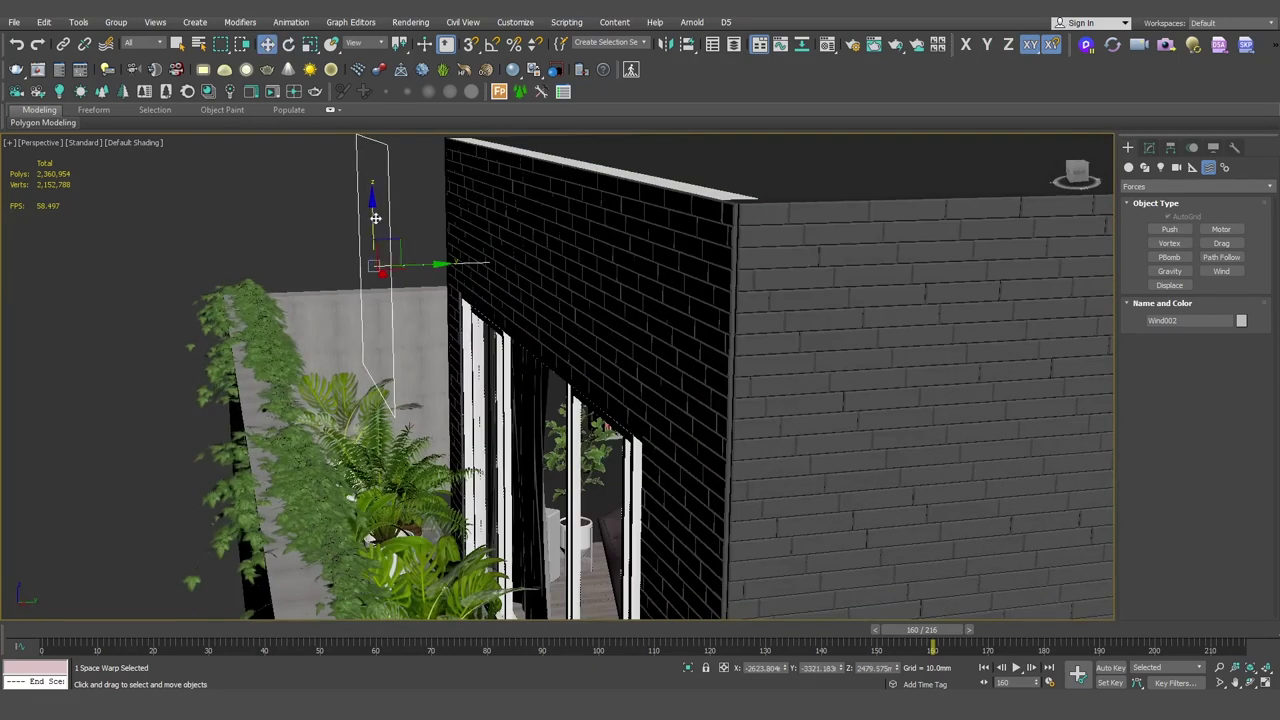
pyautogui.moveTo(375, 216); pyautogui.dragTo(381, 386)
pyautogui.keyDown('alt'); pyautogui.moveTo(381, 386); pyautogui.dragTo(503, 359, button='middle'); pyautogui.keyUp('alt')
pyautogui.scroll(-1, 551, 381)
# Isolate the curtain together with the Wind space warp, and select only the Wind for moving
pyautogui.keyDown('ctrl'); pyautogui.click(571, 412); pyautogui.keyUp('ctrl')
pyautogui.hotkey('ctrl', 'z')
pyautogui.keyDown('ctrl'); pyautogui.click(543, 389); pyautogui.keyUp('ctrl')
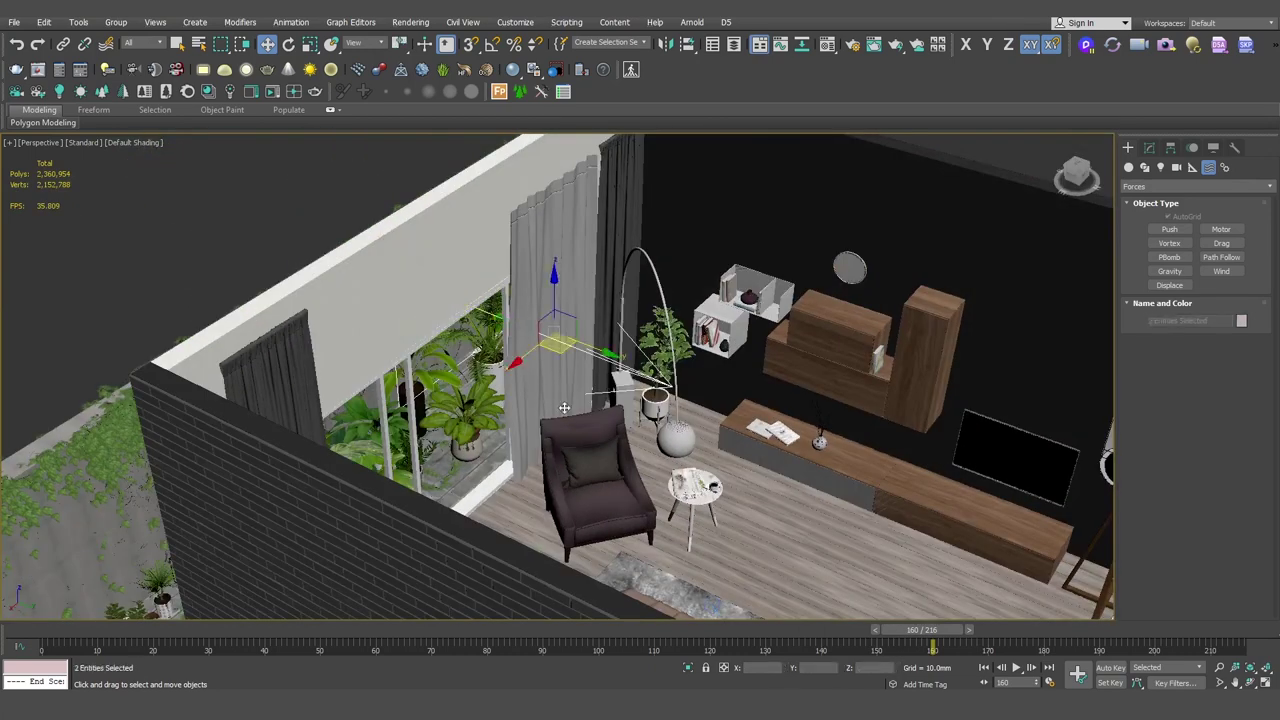
pyautogui.press('q')
pyautogui.hotkey('alt', 'q')
pyautogui.keyDown('alt'); pyautogui.moveTo(590, 402); pyautogui.dragTo(636, 480, button='middle'); pyautogui.keyUp('alt')
pyautogui.scroll(-3, 595, 406)
pyautogui.click(616, 364)
pyautogui.press('w')
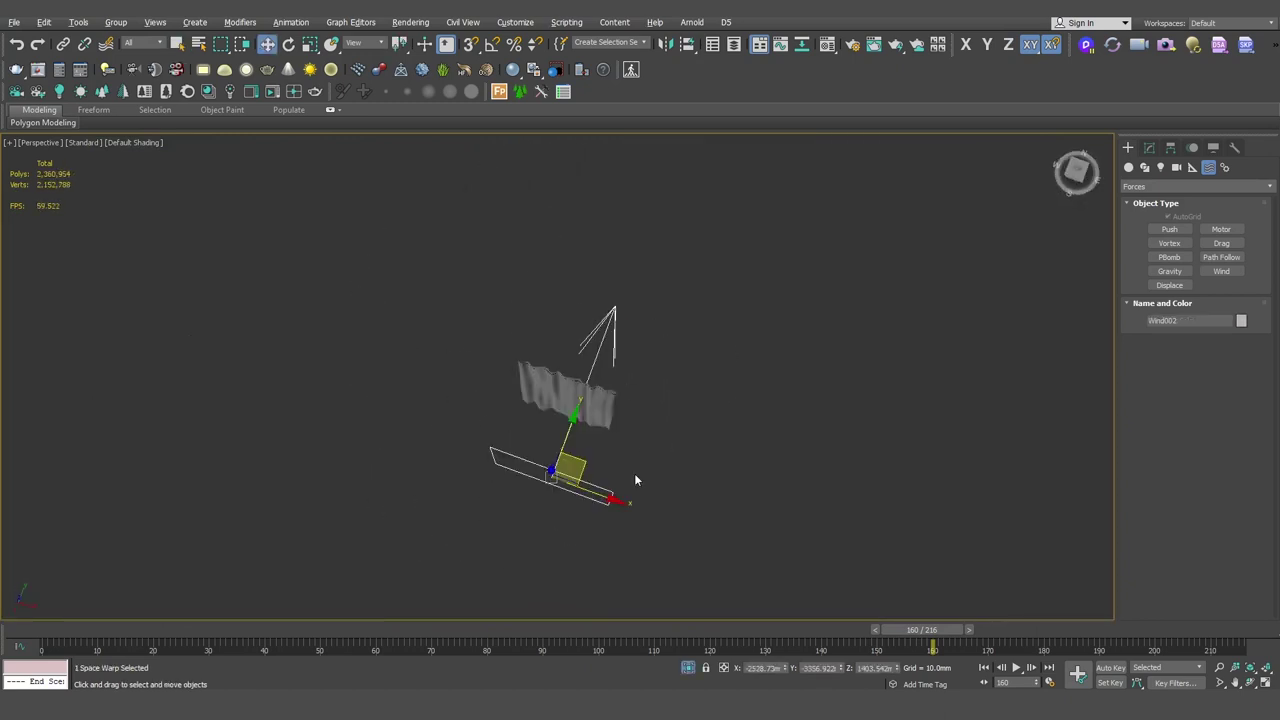
# Return the animation to frame 0 and set the Wind's strength to 20
pyautogui.moveTo(938, 636); pyautogui.dragTo(40, 632)
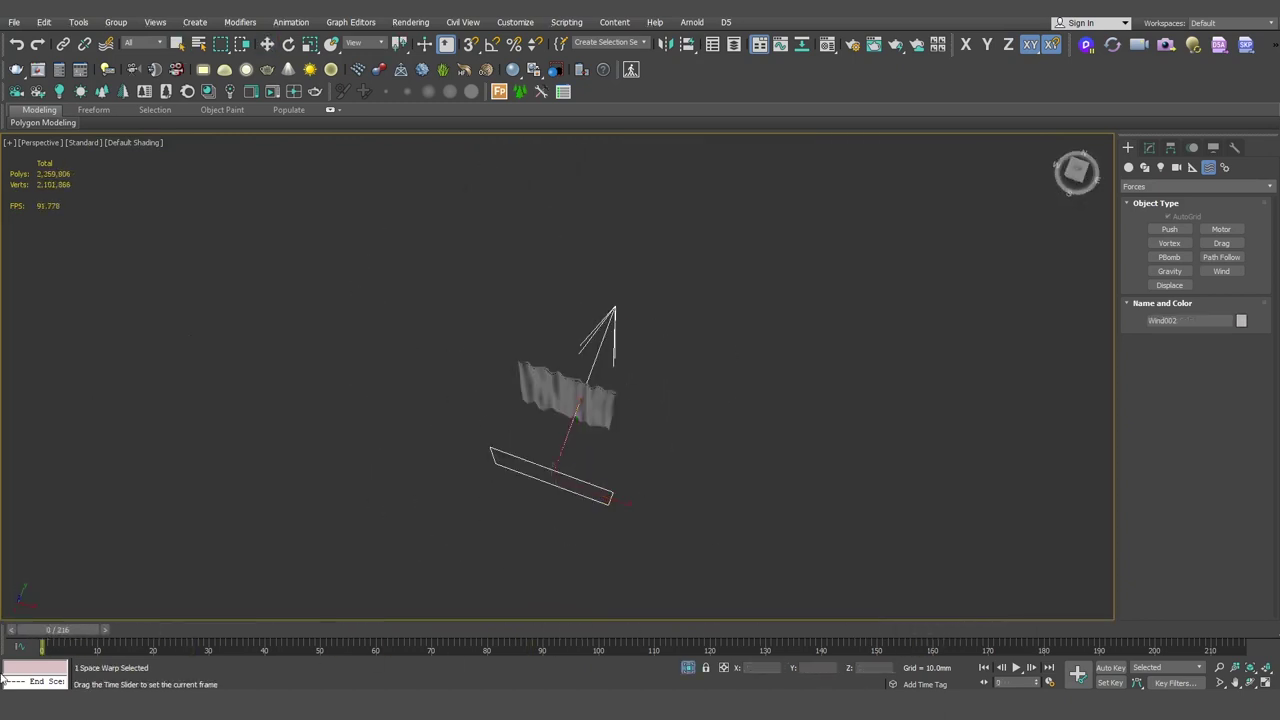
pyautogui.keyDown('alt'); pyautogui.moveTo(602, 463); pyautogui.dragTo(636, 308, button='middle'); pyautogui.keyUp('alt')
pyautogui.click(1149, 148)
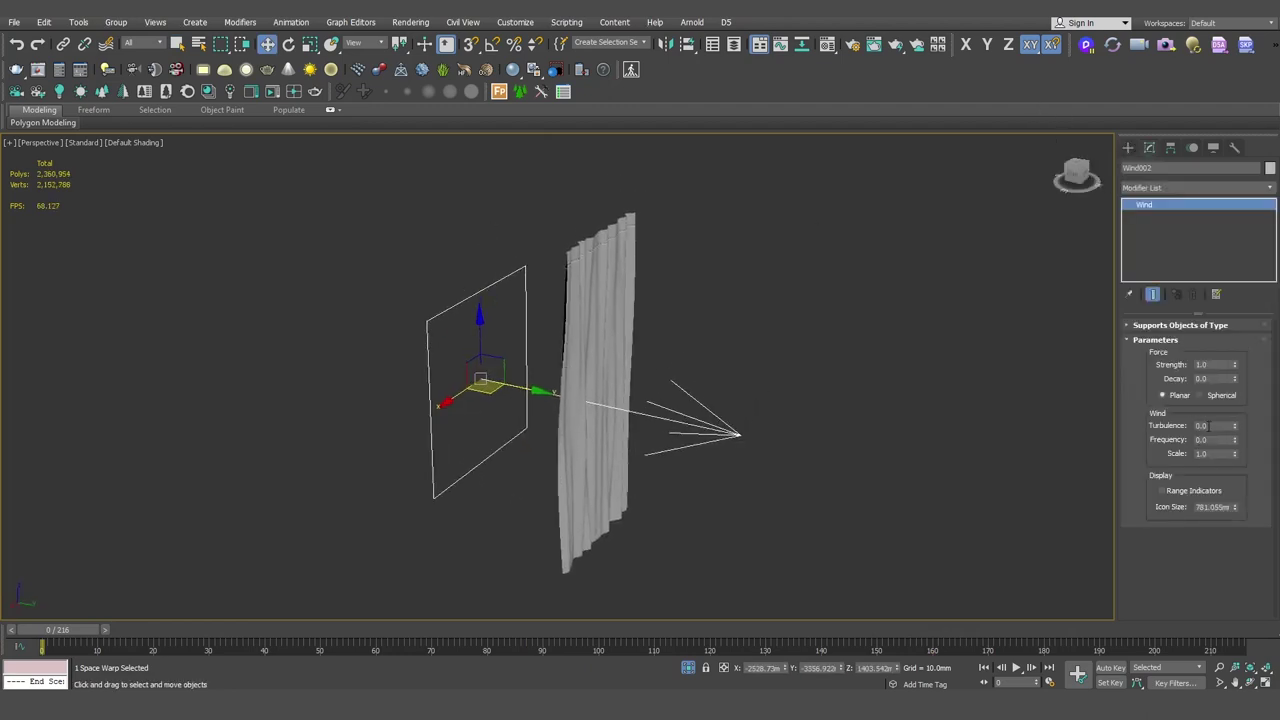
pyautogui.moveTo(1225, 365); pyautogui.dragTo(1097, 328)
pyautogui.keyDown('alt'); pyautogui.moveTo(608, 400); pyautogui.dragTo(540, 421, button='middle'); pyautogui.keyUp('alt')
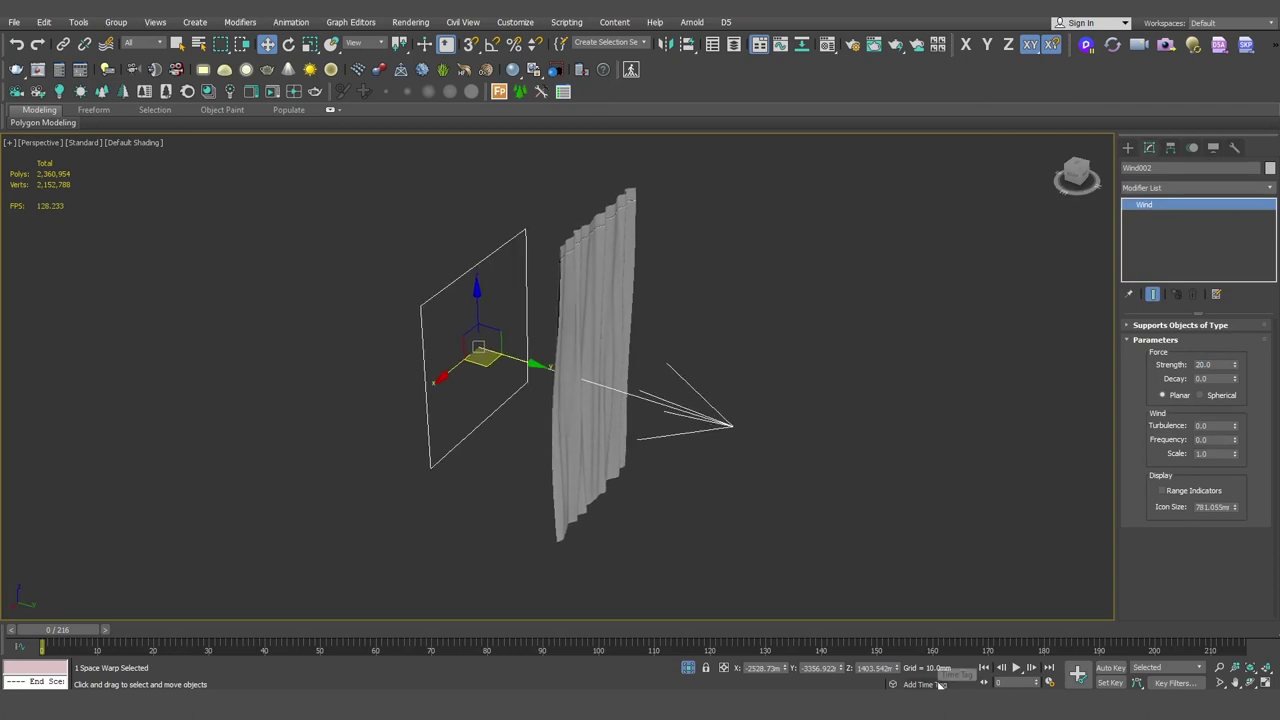
# Turn on Auto Key and rotate the Wind at frame 0 to about 42° around Z
pyautogui.click(1108, 667)
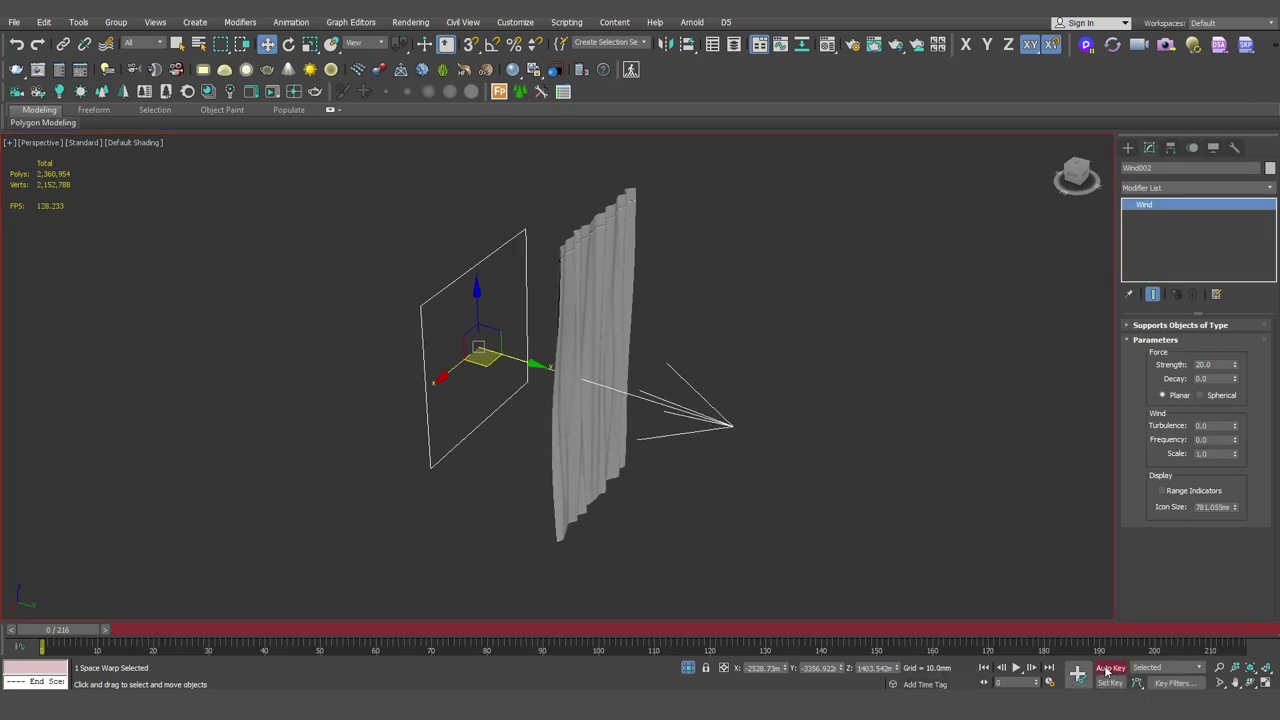
pyautogui.keyDown('alt'); pyautogui.moveTo(564, 424); pyautogui.dragTo(547, 421, button='middle'); pyautogui.keyUp('alt')
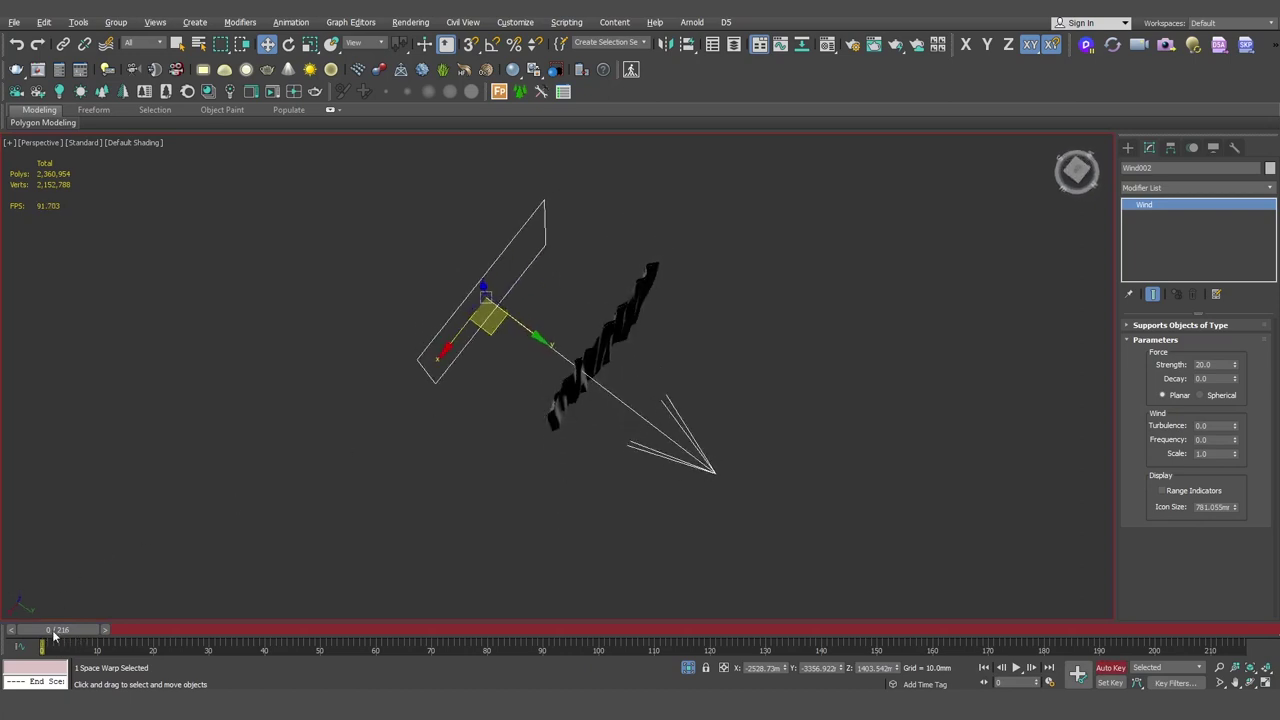
pyautogui.press('e')
pyautogui.moveTo(509, 355); pyautogui.dragTo(562, 331)
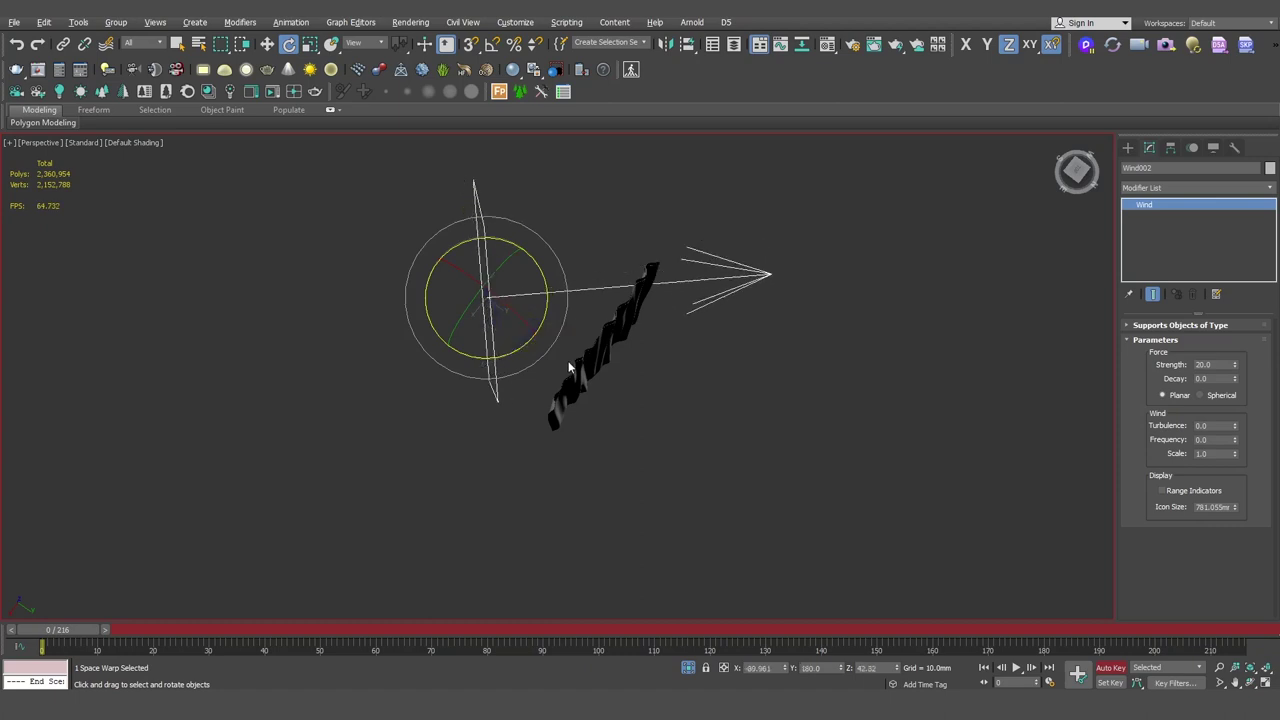
# At frame 76, rotate the Wind to about -40° around Z so it swings to the curtain's other side
pyautogui.scroll(-3, 567, 361)
pyautogui.keyDown('alt'); pyautogui.moveTo(567, 361); pyautogui.dragTo(581, 365, button='middle'); pyautogui.keyUp('alt')
pyautogui.moveTo(88, 634); pyautogui.dragTo(468, 630)
pyautogui.moveTo(568, 330); pyautogui.dragTo(480, 405)
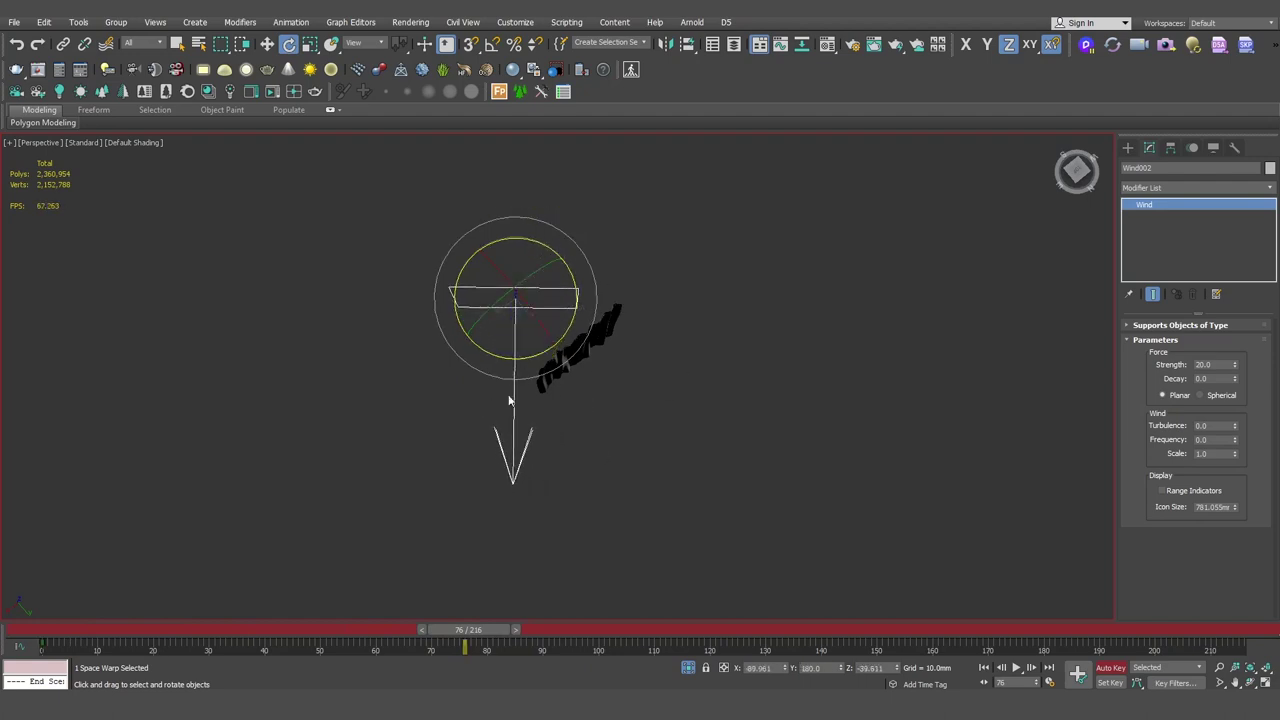
# At frame 150, rotate the Wind to about 47° around Z so it swings back toward the curtain
pyautogui.keyDown('alt'); pyautogui.moveTo(509, 401); pyautogui.dragTo(557, 420, button='middle'); pyautogui.keyUp('alt')
pyautogui.moveTo(470, 630); pyautogui.dragTo(884, 655)
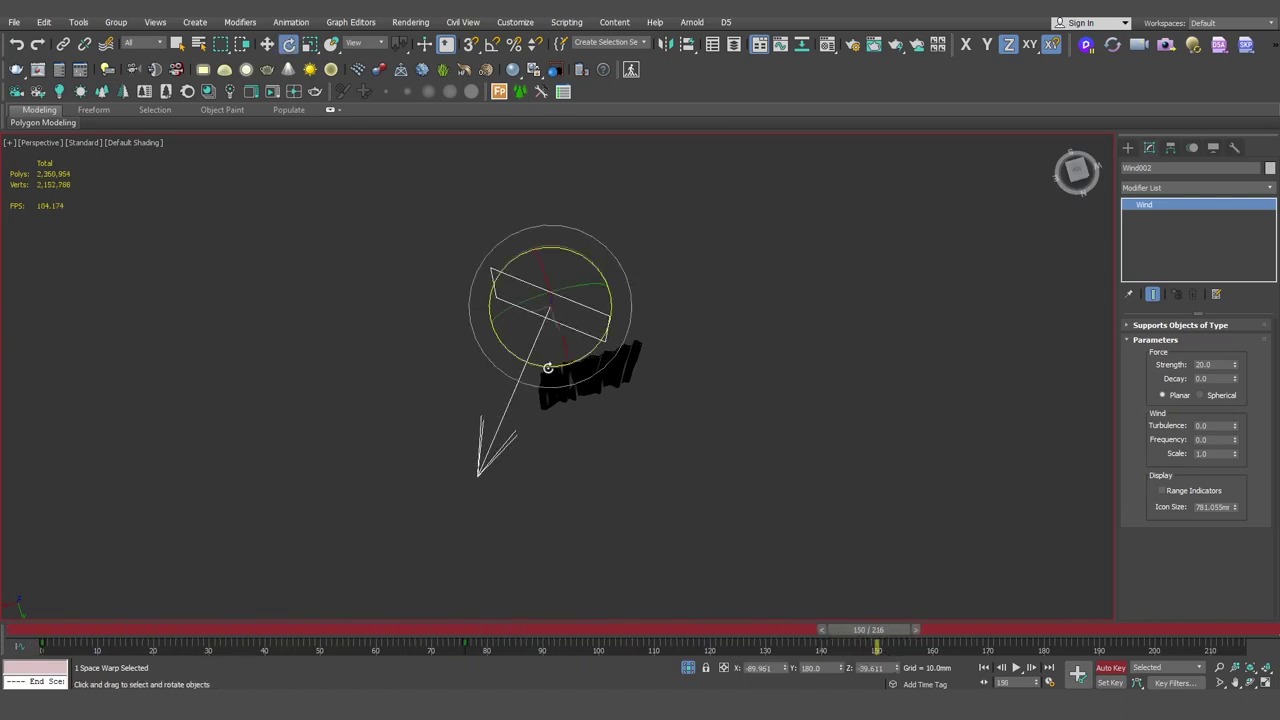
pyautogui.moveTo(545, 368); pyautogui.dragTo(664, 294)
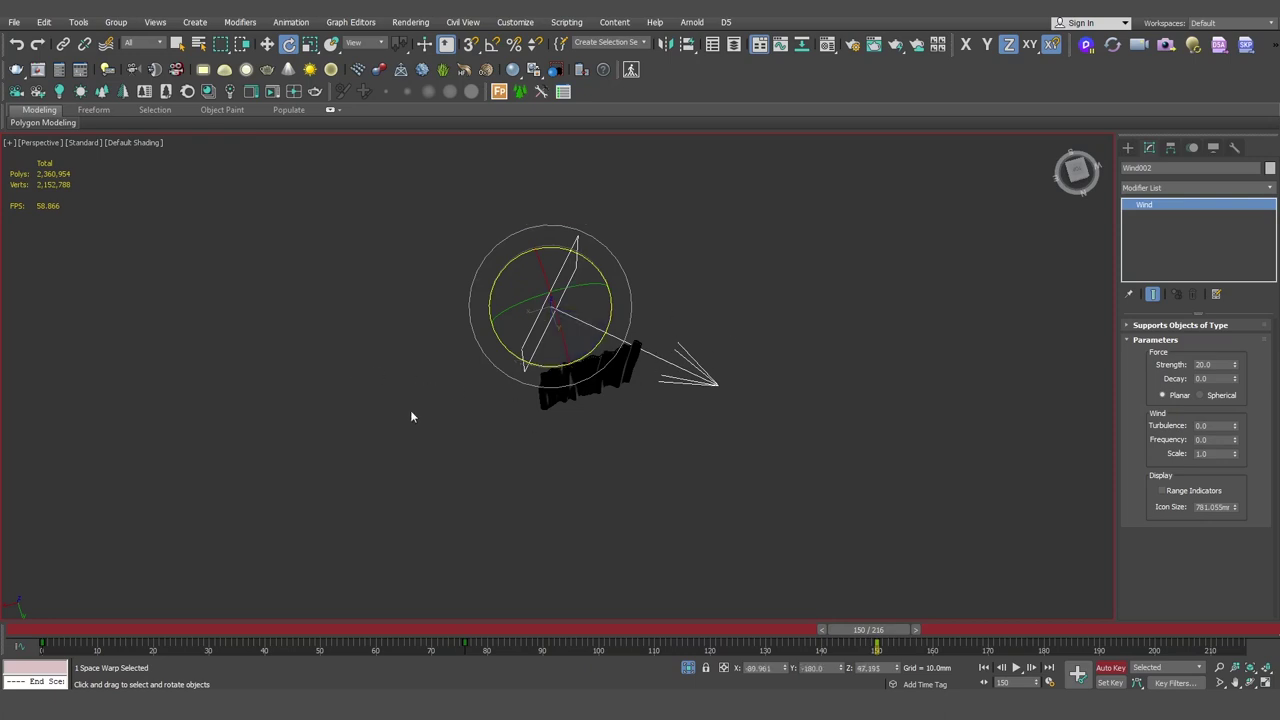
# At frame 216, rotate the Wind to about -36° around Z to key the final swing
pyautogui.moveTo(877, 636); pyautogui.dragTo(1252, 633)
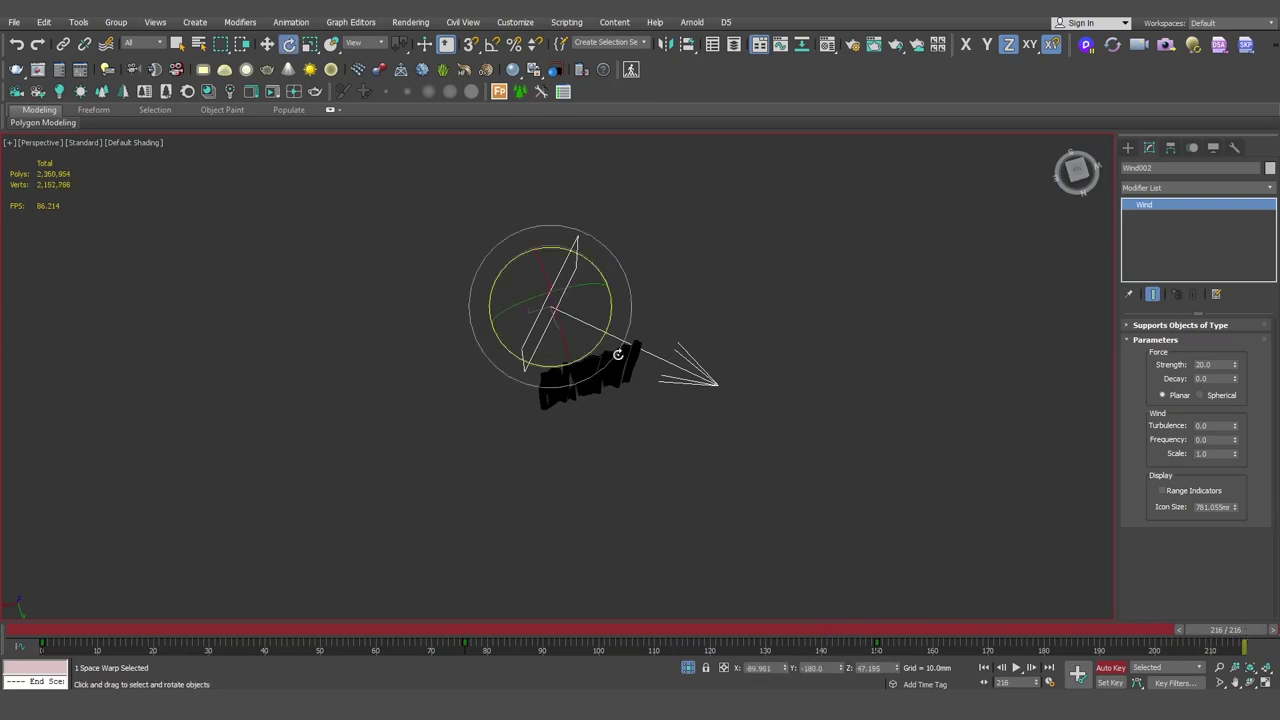
pyautogui.moveTo(597, 344); pyautogui.dragTo(450, 382)
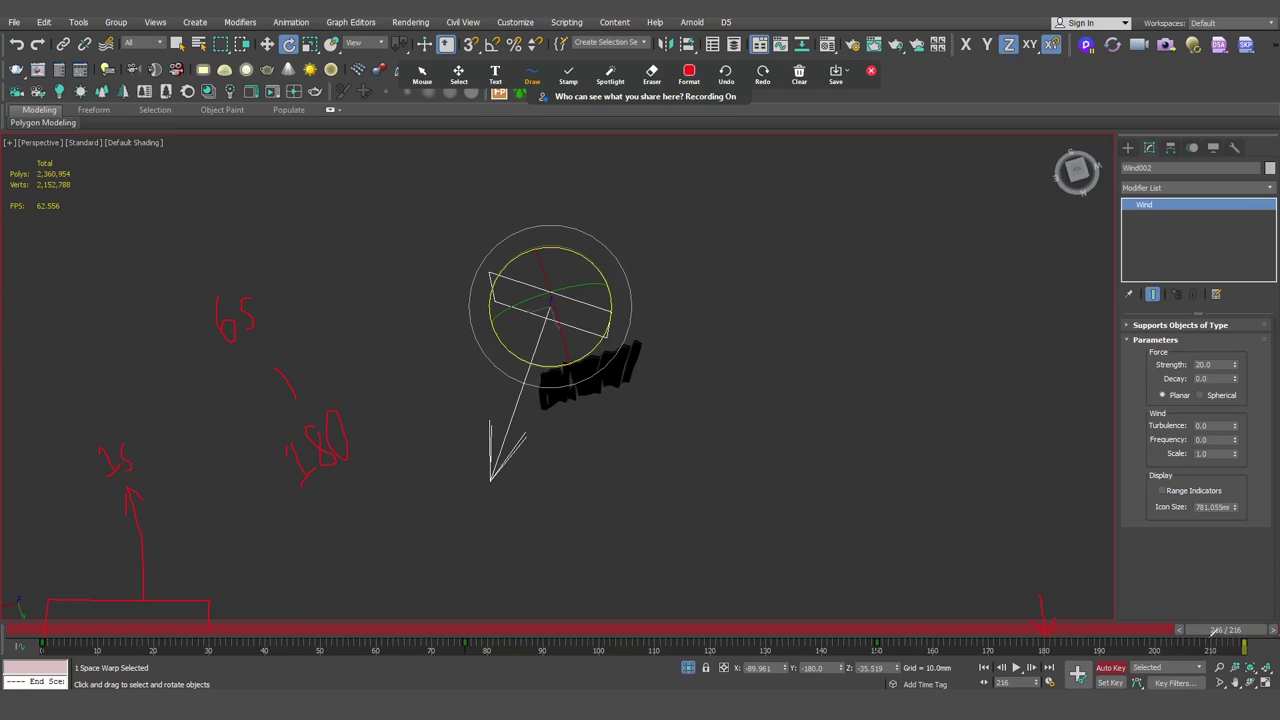
pyautogui.click(689, 72)
pyautogui.click(799, 72)
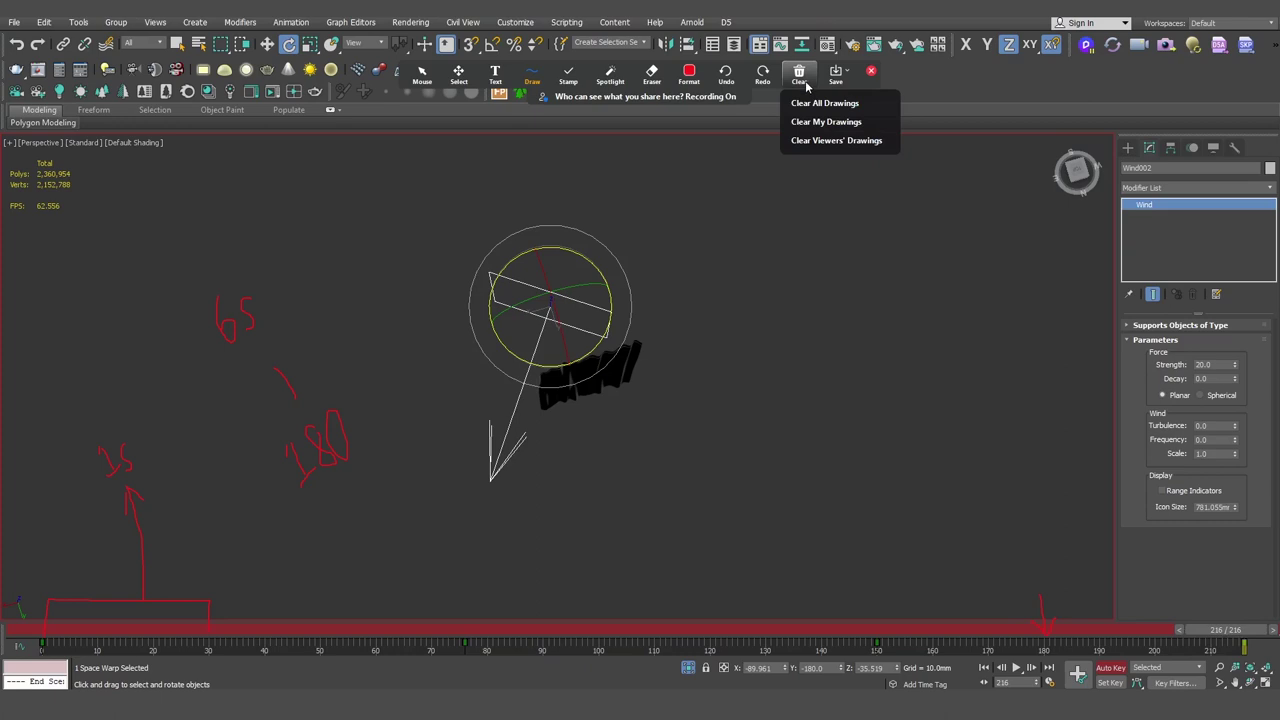
pyautogui.click(820, 103)
pyautogui.click(422, 72)
pyautogui.moveTo(79, 625); pyautogui.dragTo(1250, 645)
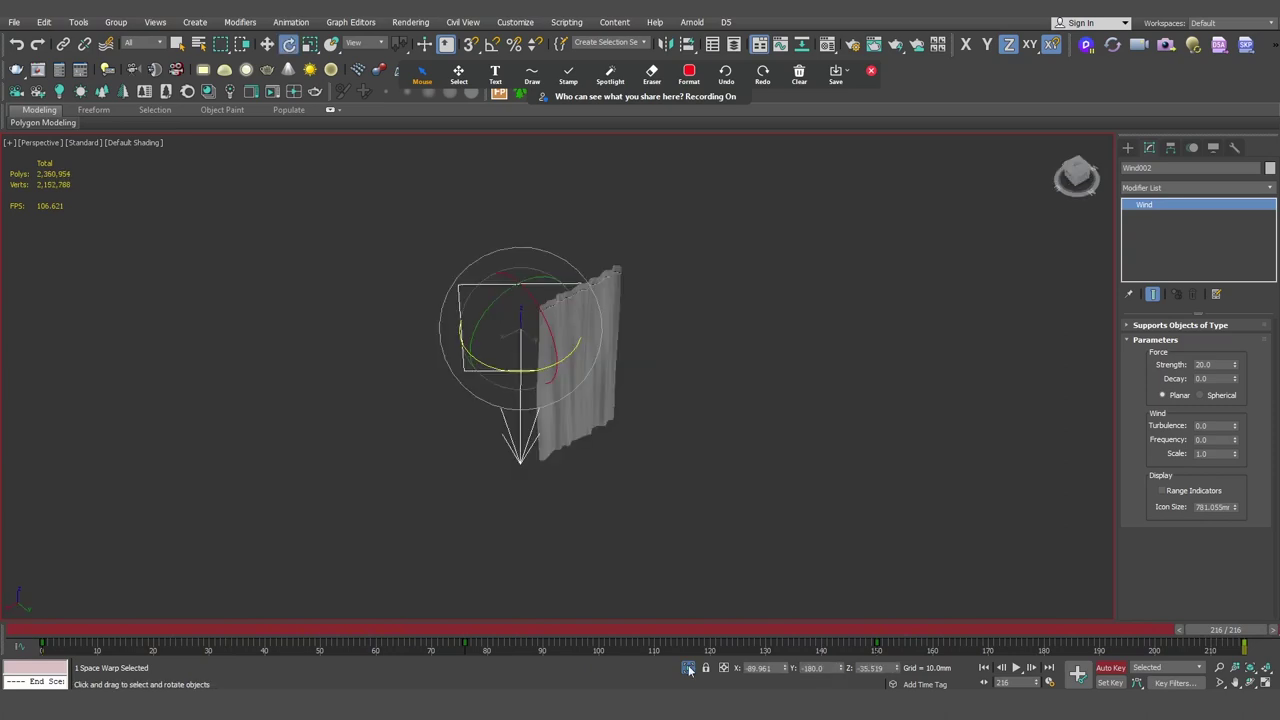
# End the isolation to show the whole bedroom and look through the VRayCam002 camera with the Move tool active
pyautogui.click(689, 667)
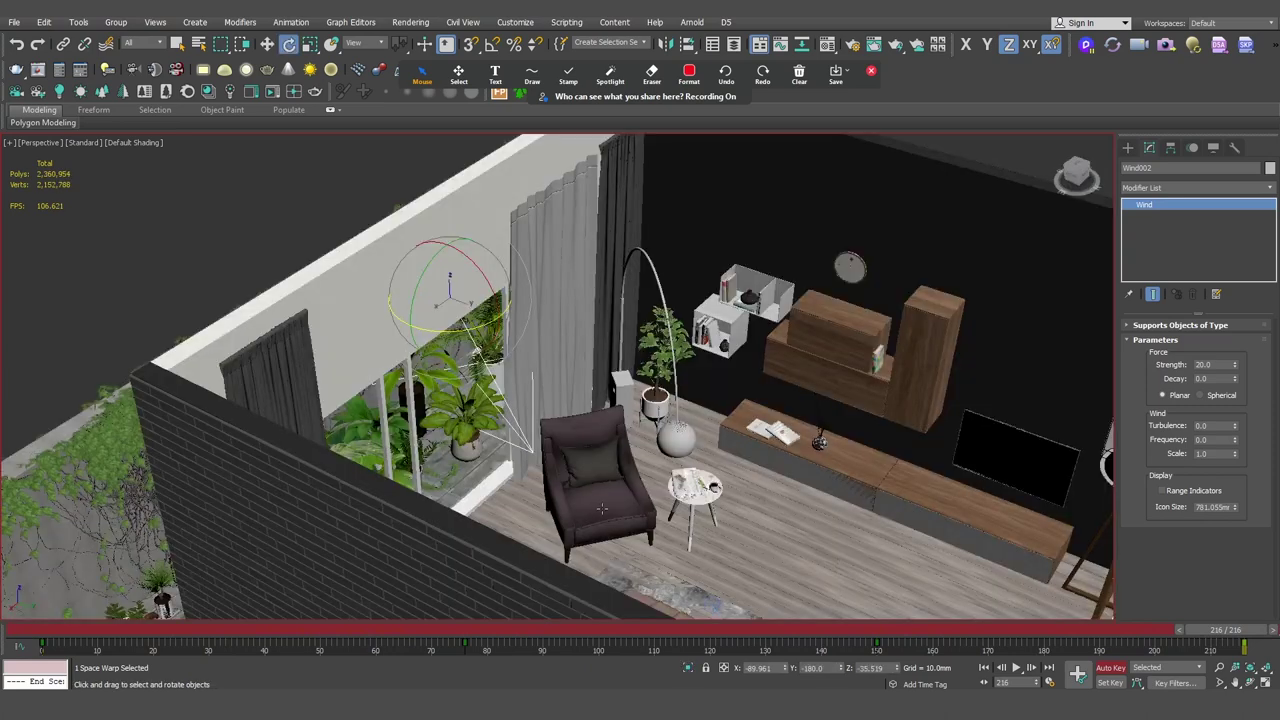
pyautogui.press('c')
pyautogui.press('w')
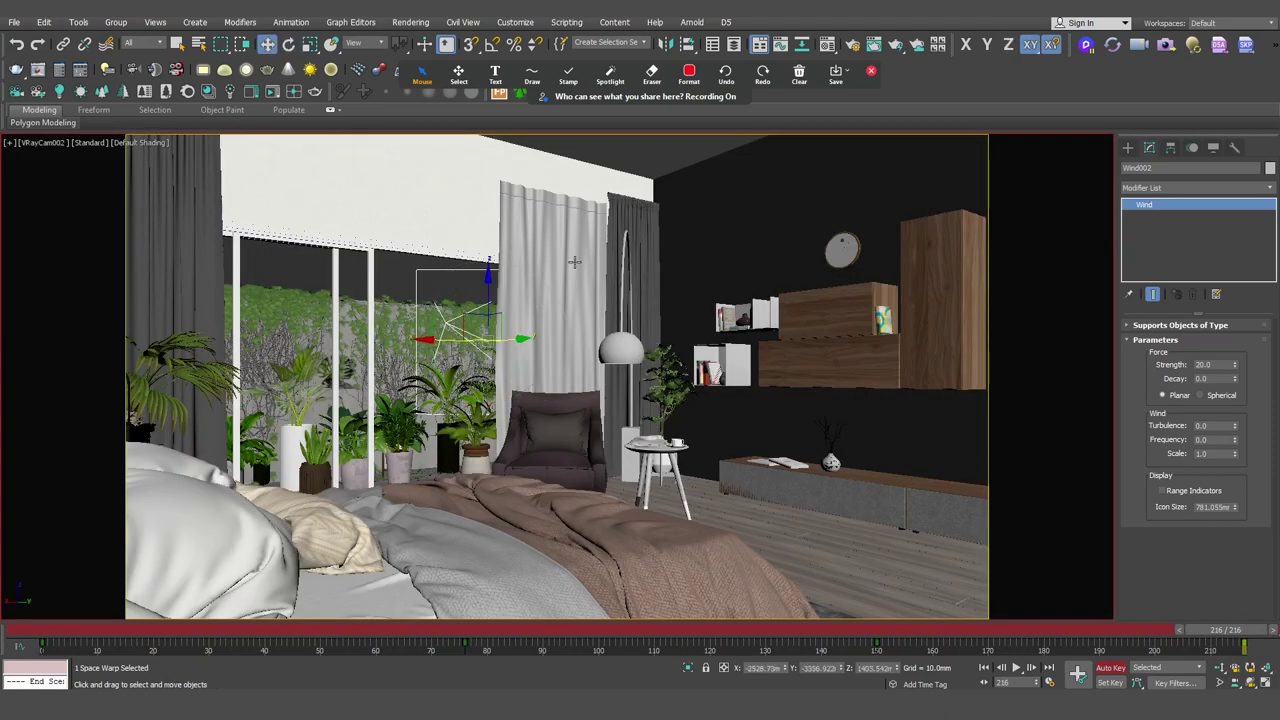
# Select the light curtain beside the window and convert it to an Editable Poly, collapsing its TurboSmooth
pyautogui.click(574, 264)
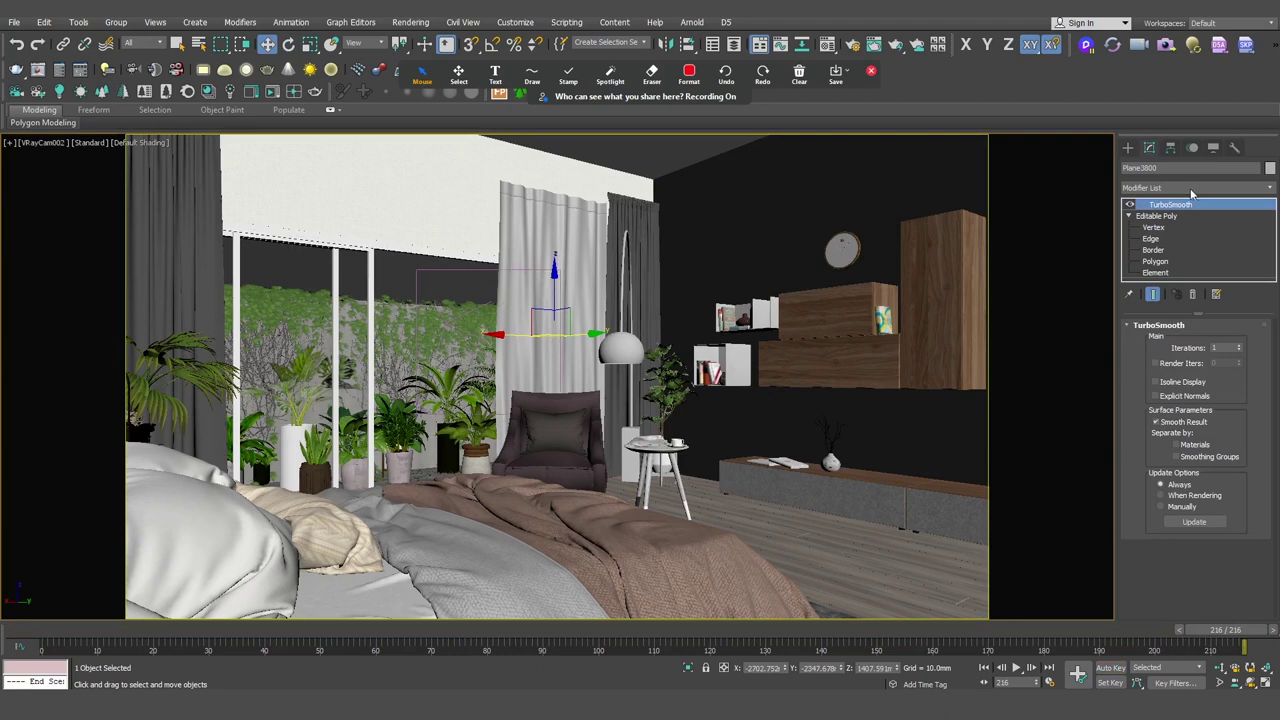
pyautogui.rightClick(574, 331)
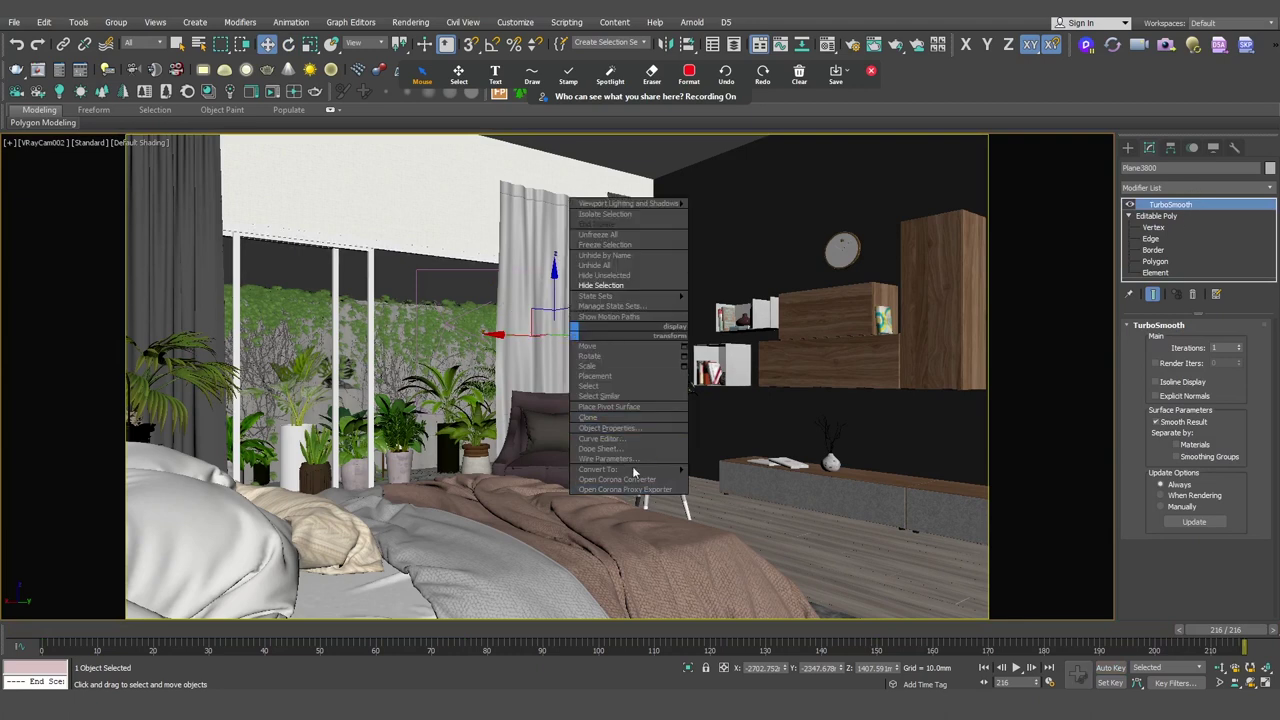
pyautogui.moveTo(632, 469)
pyautogui.click(740, 480)
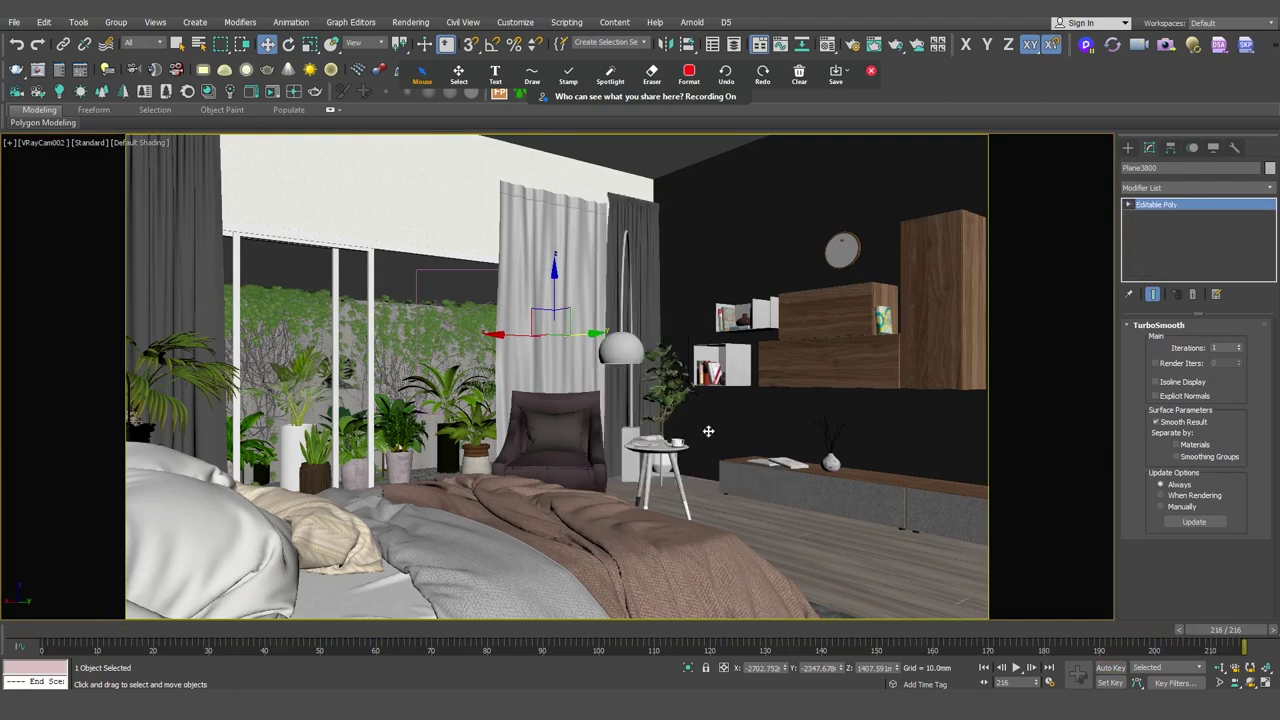
# Add a Cloth modifier to the light curtain
pyautogui.click(1192, 187)
pyautogui.click(1191, 187)
pyautogui.write('cl')
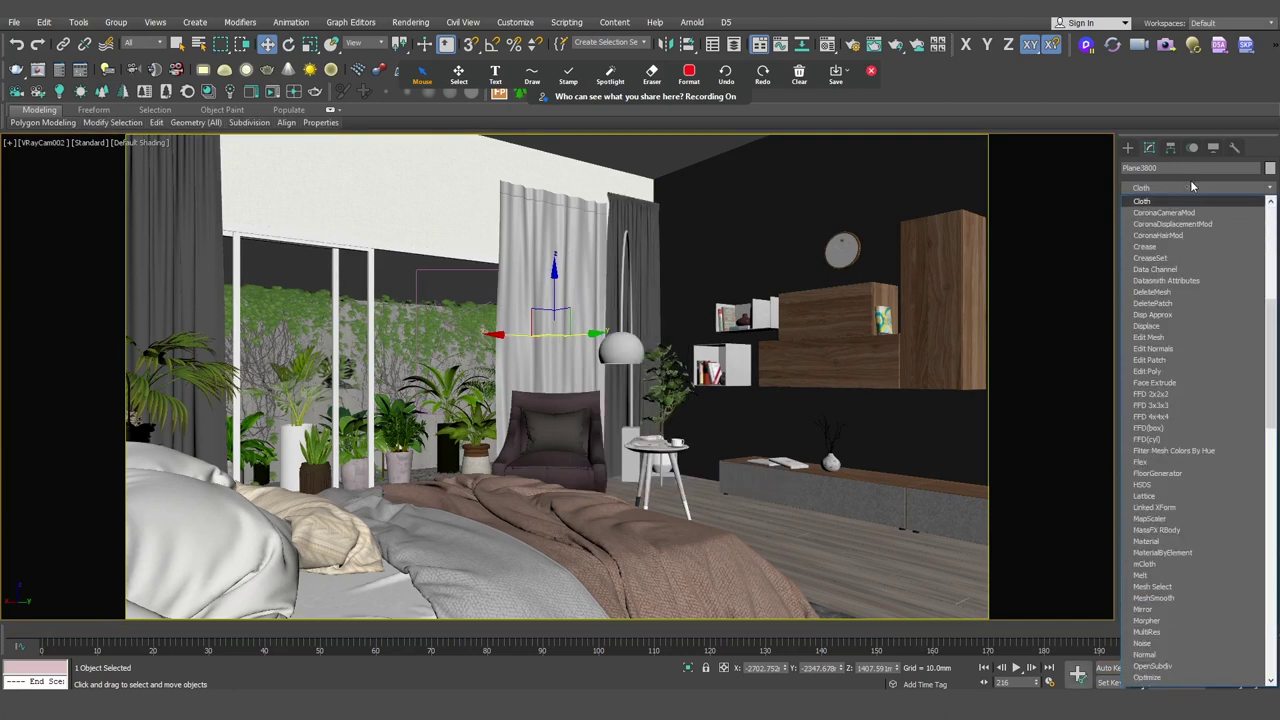
pyautogui.press('Return')
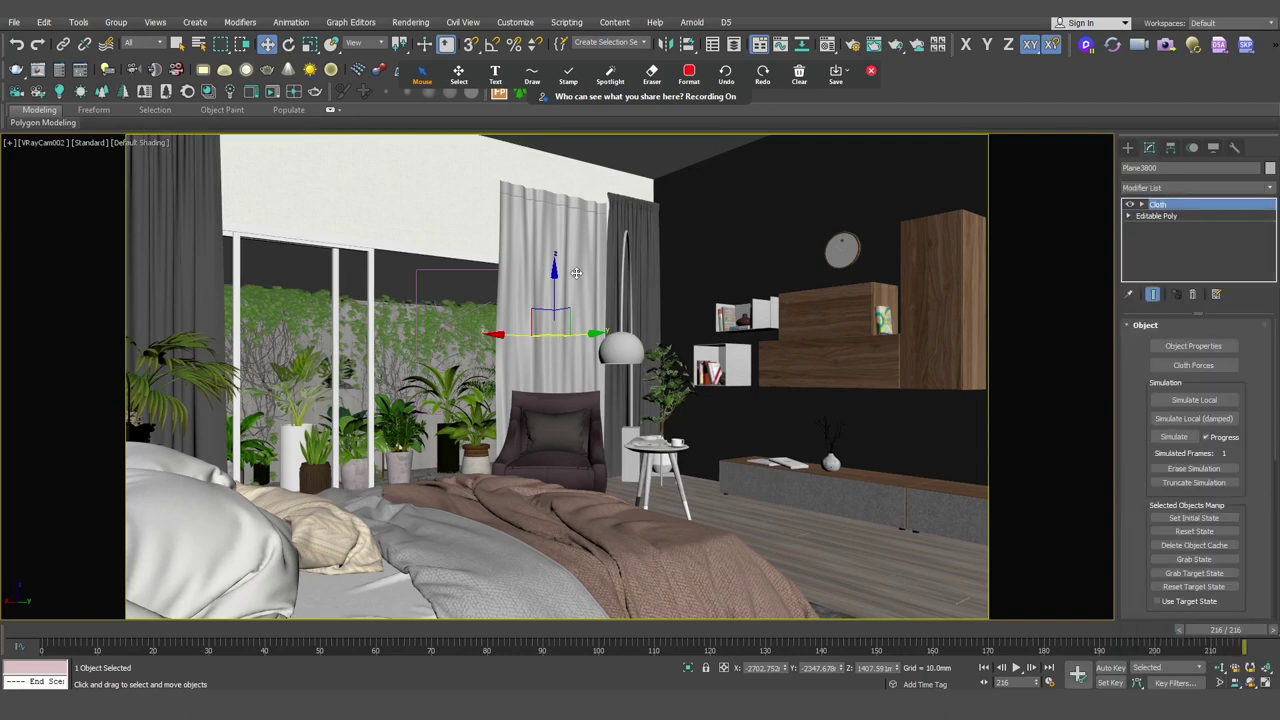
# Isolate the curtain and, at the Cloth modifier's Group level, select the vertex rows along its top edge in the front view
pyautogui.hotkey('alt', 'q')
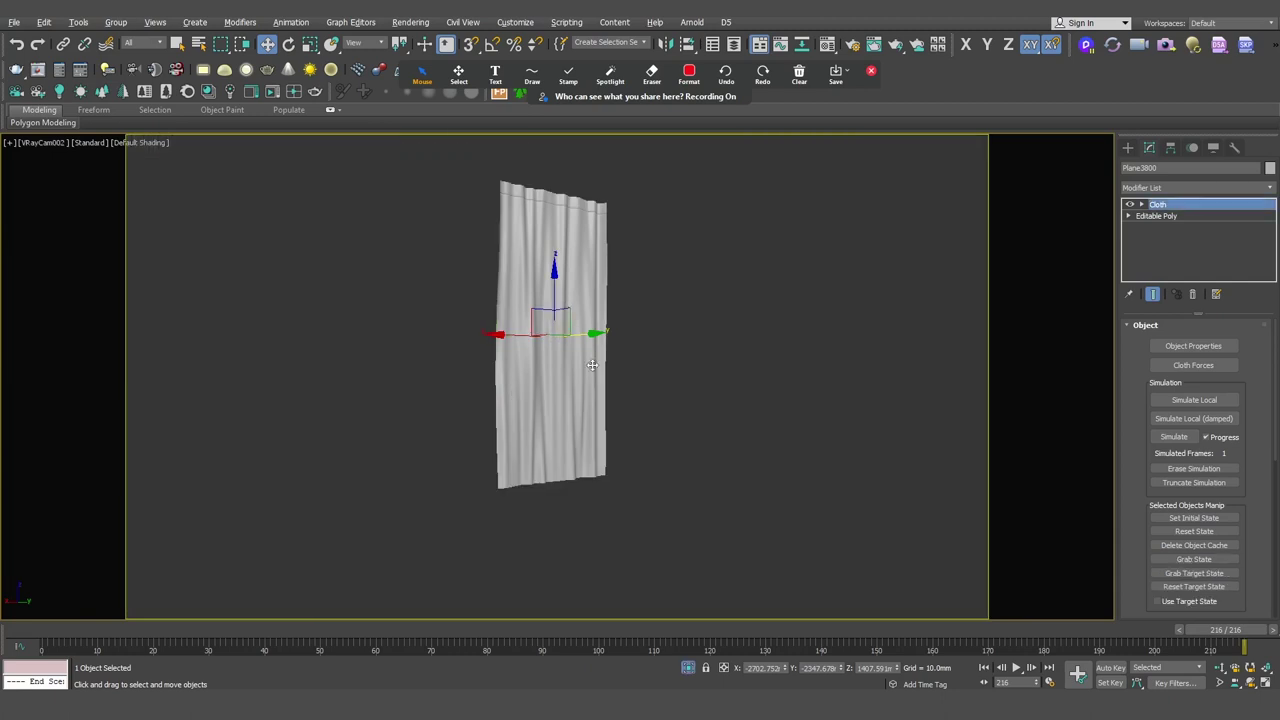
pyautogui.click(1143, 204)
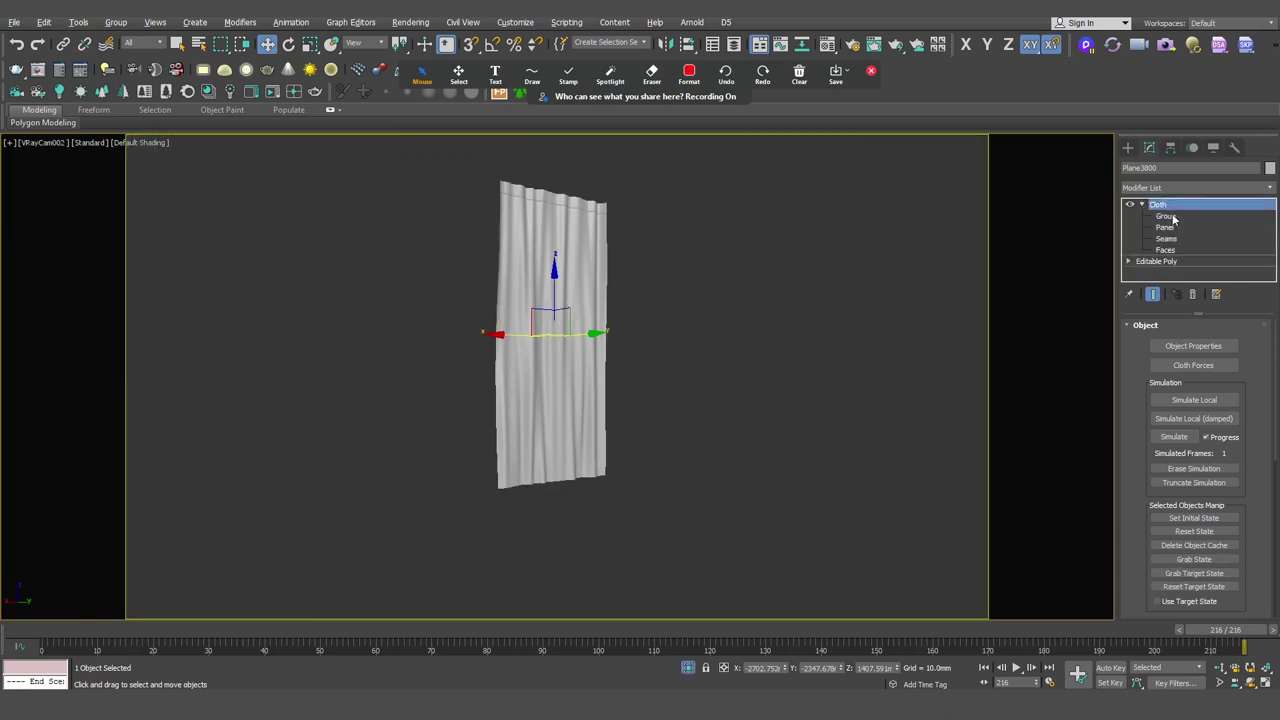
pyautogui.click(1166, 216)
pyautogui.press('f')
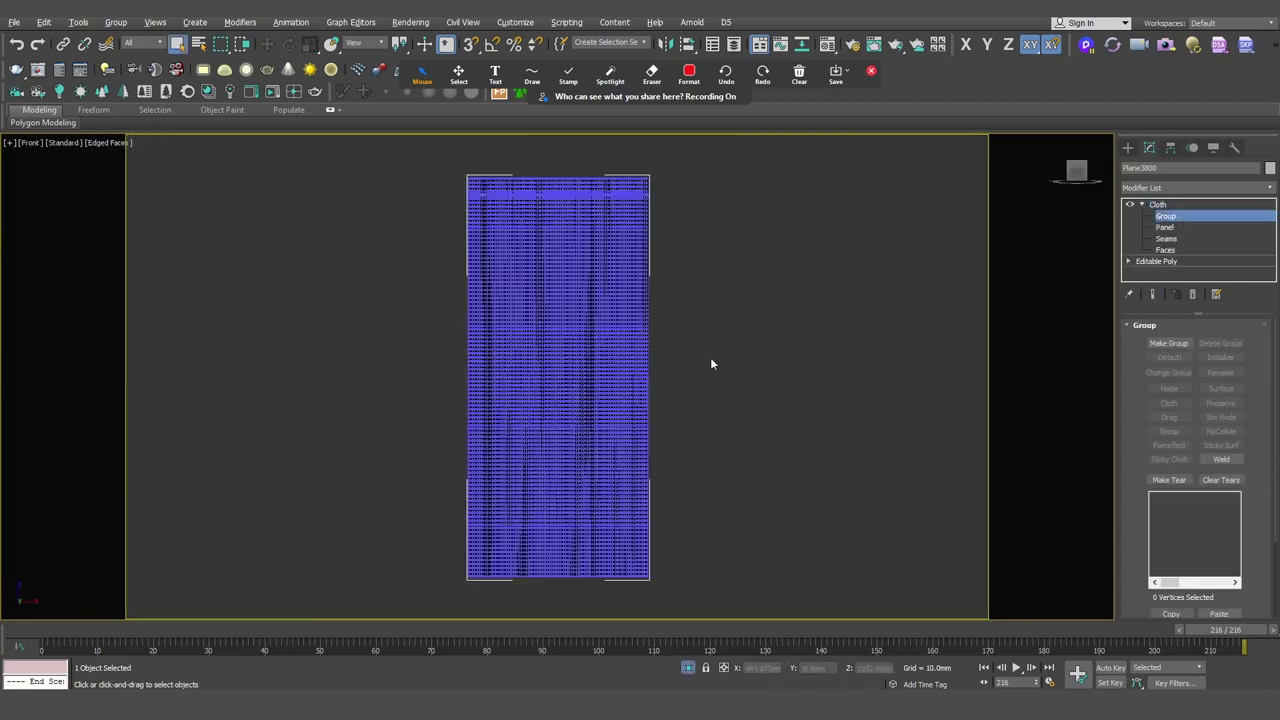
pyautogui.press('a')
pyautogui.scroll(-2, 710, 357)
pyautogui.moveTo(710, 357); pyautogui.dragTo(696, 375, button='middle')
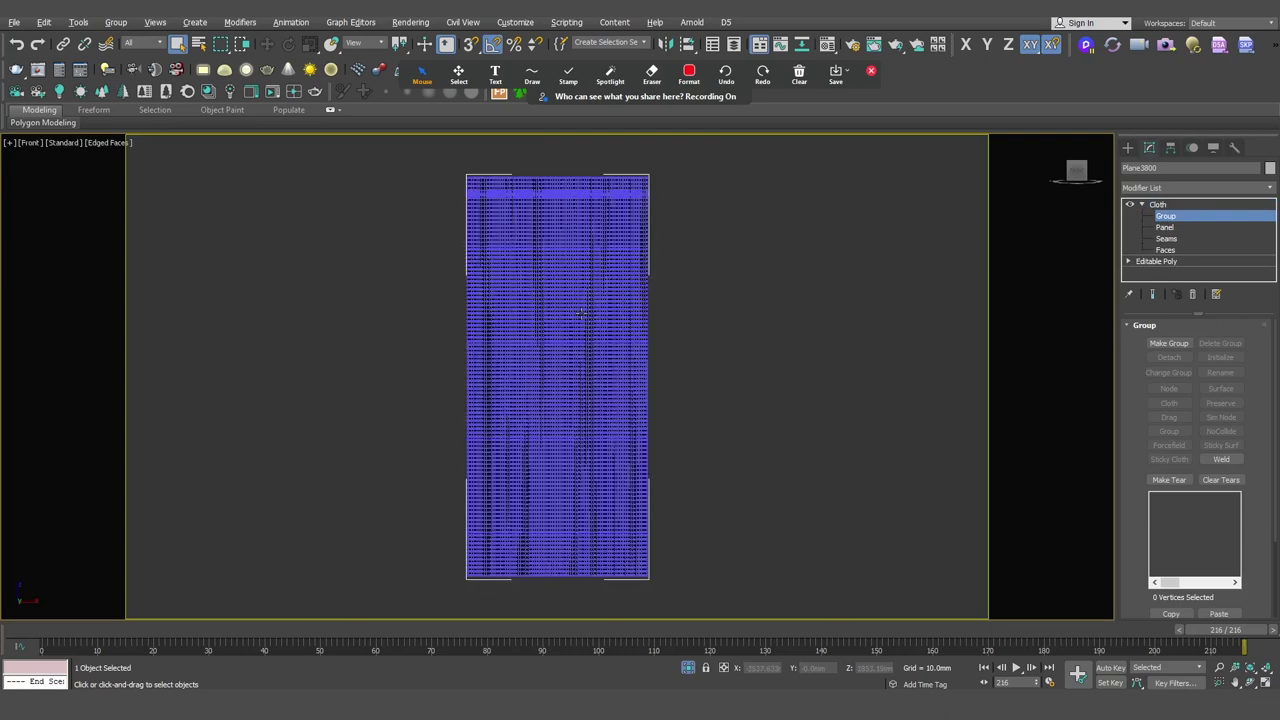
pyautogui.moveTo(685, 178); pyautogui.dragTo(717, 205)
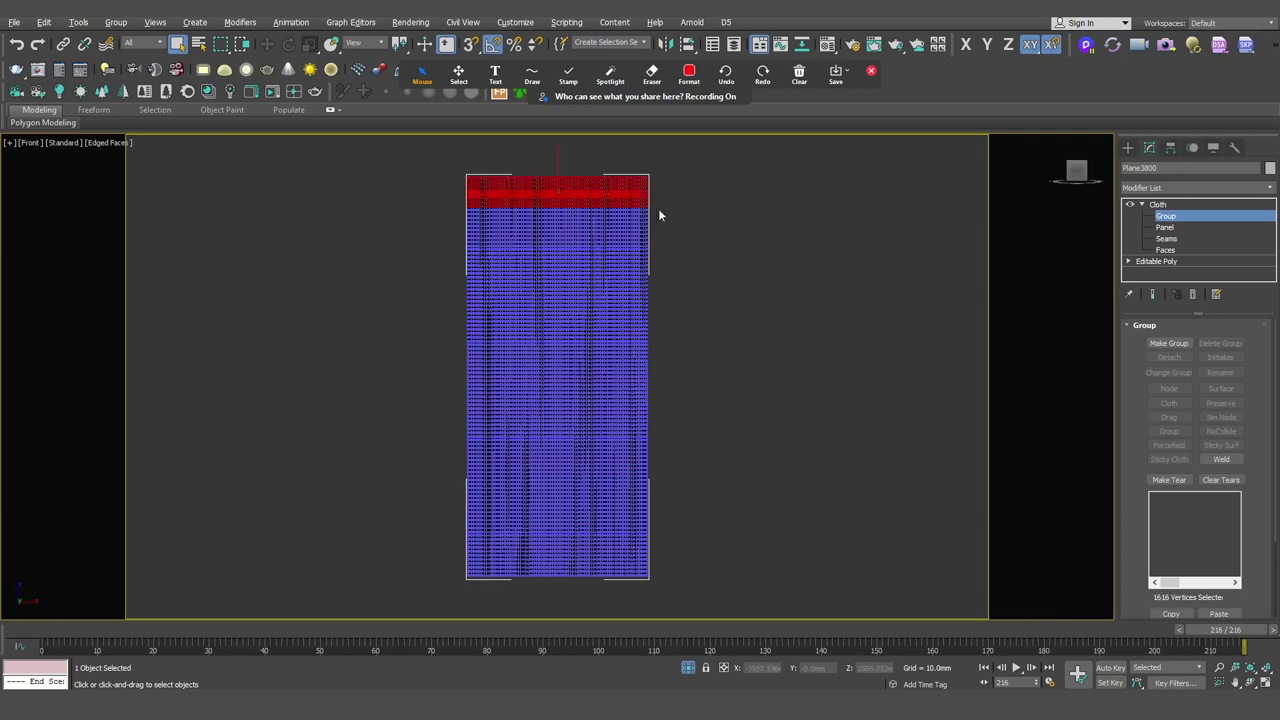
# Make a vertex group named Preserve from the selected top rows and assign it the Preserve constraint
pyautogui.press('p')
pyautogui.scroll(-4, 708, 368)
pyautogui.keyDown('alt'); pyautogui.moveTo(706, 397); pyautogui.dragTo(594, 320, button='middle'); pyautogui.keyUp('alt')
pyautogui.scroll(3, 619, 318)
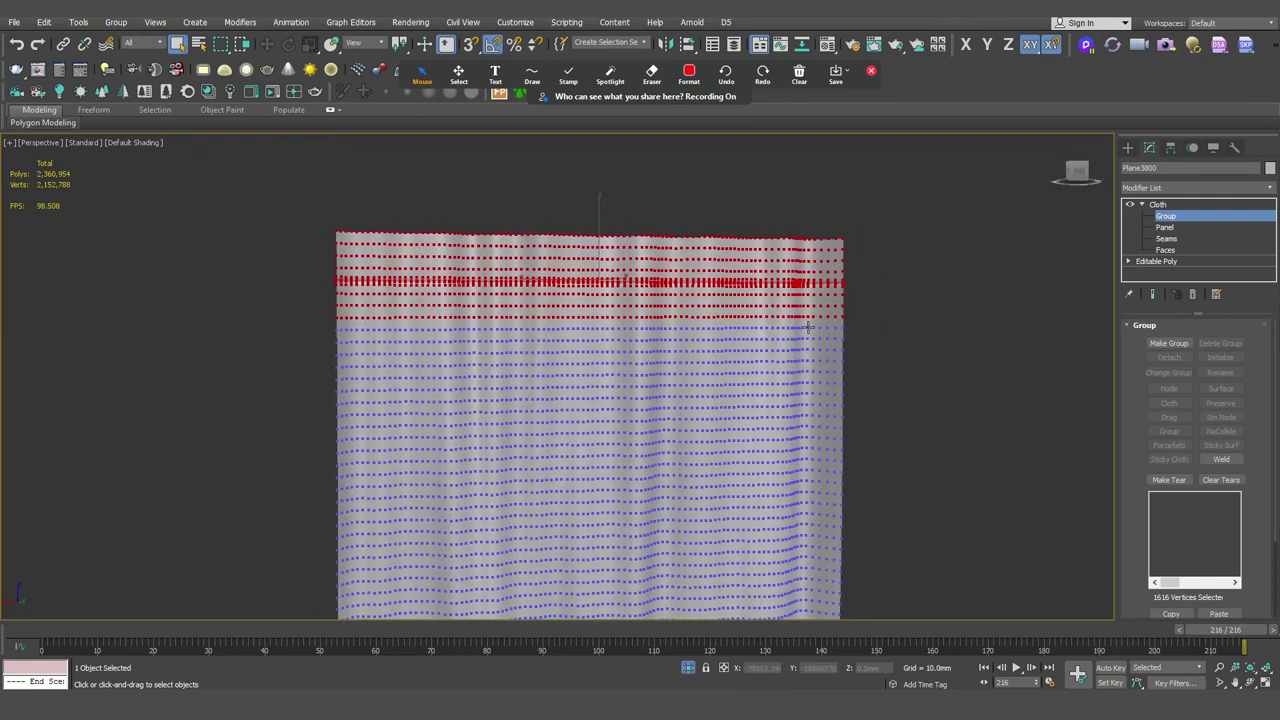
pyautogui.click(1181, 345)
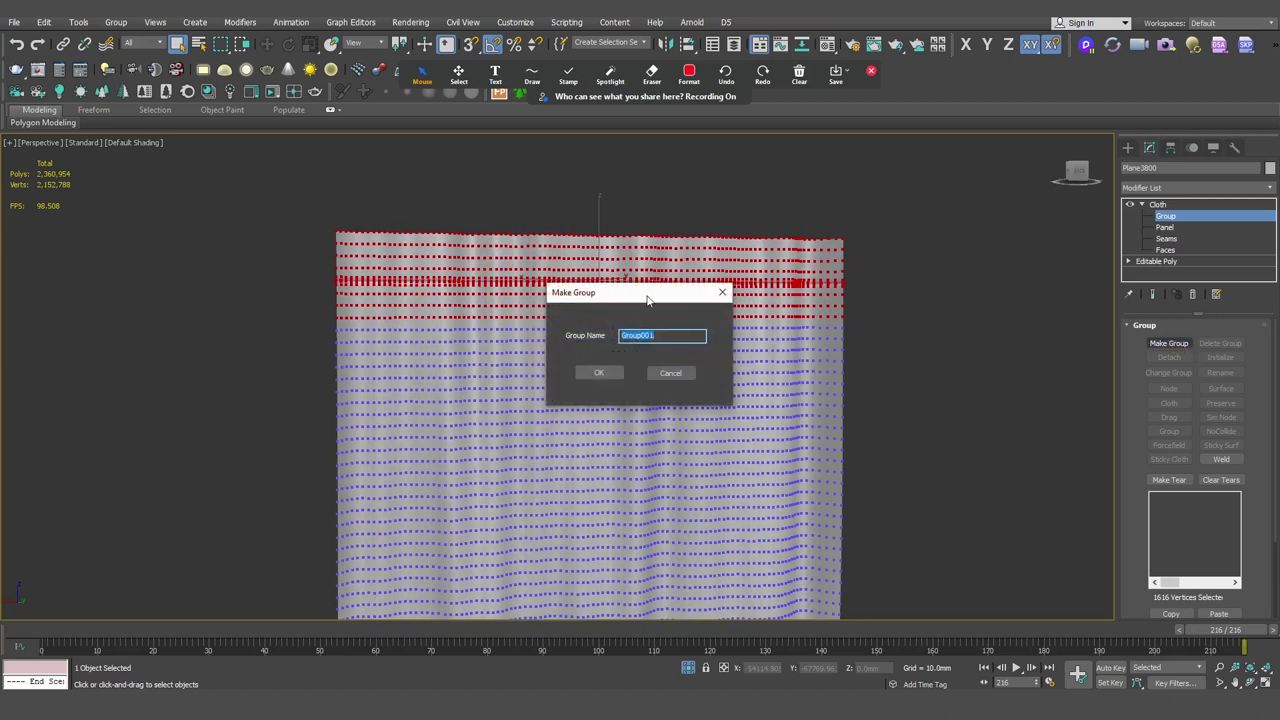
pyautogui.moveTo(655, 287); pyautogui.dragTo(876, 197)
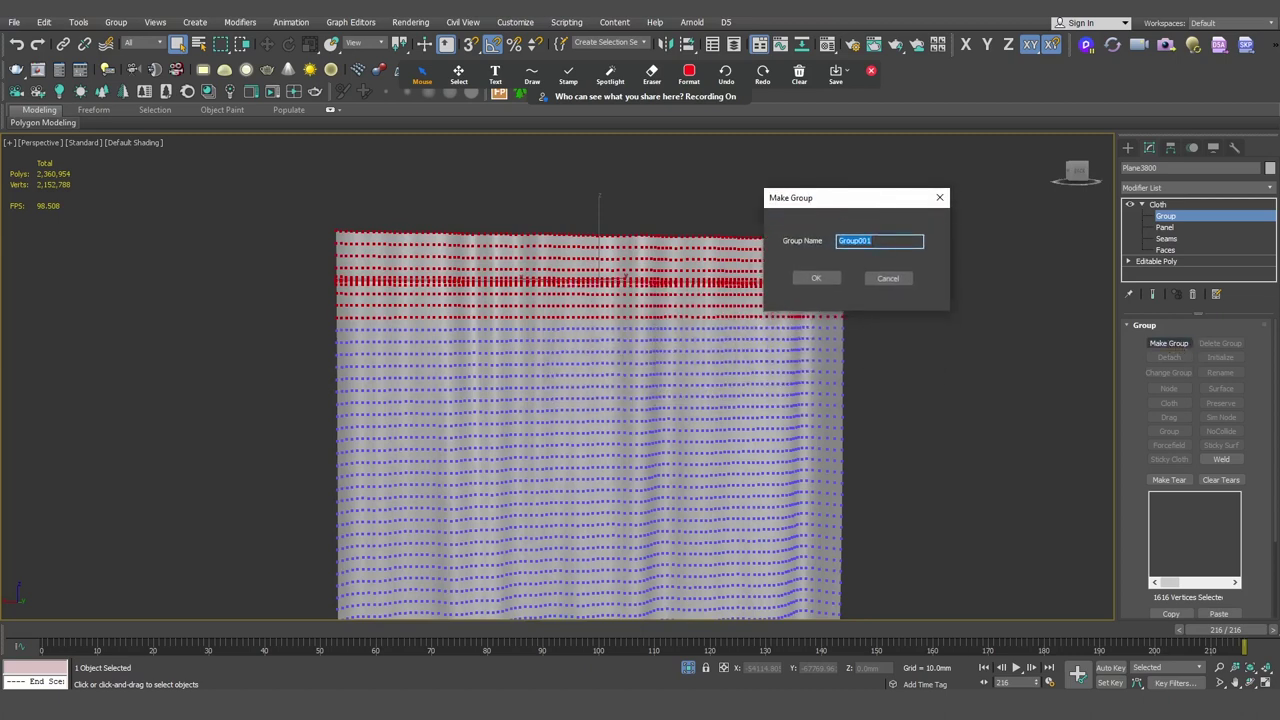
pyautogui.write('Preserve')
pyautogui.press('Return')
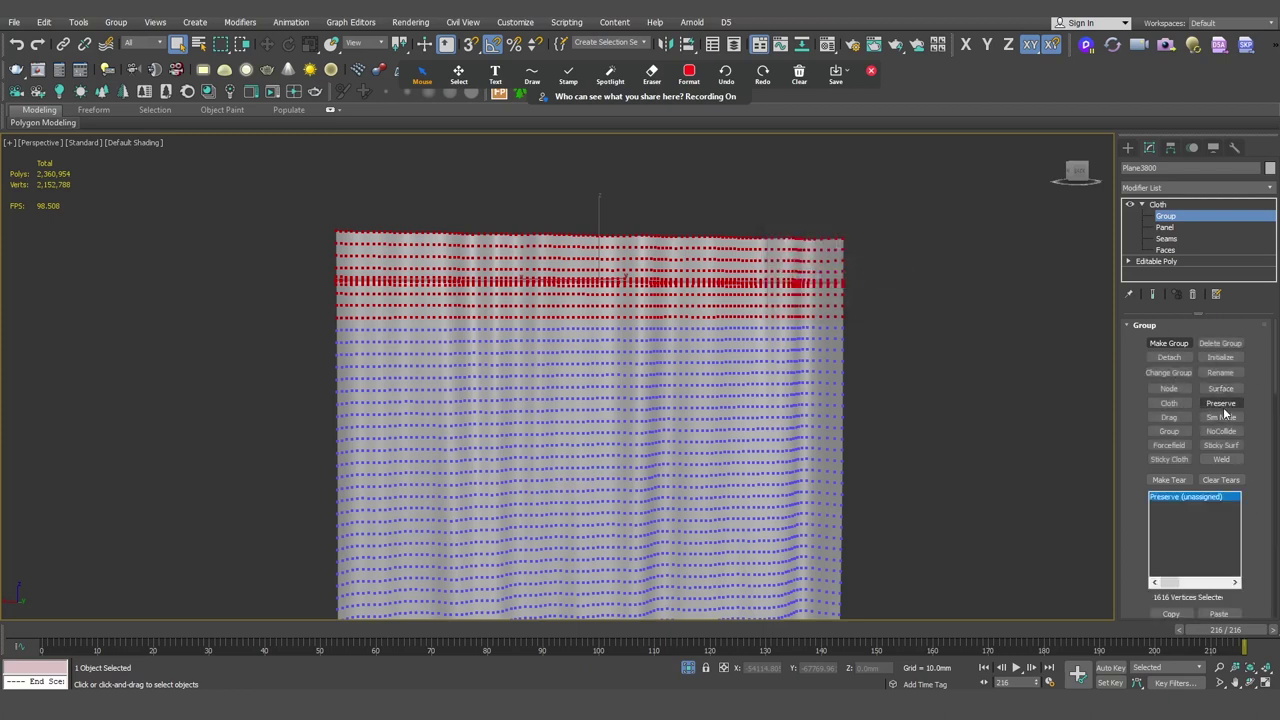
pyautogui.click(1225, 404)
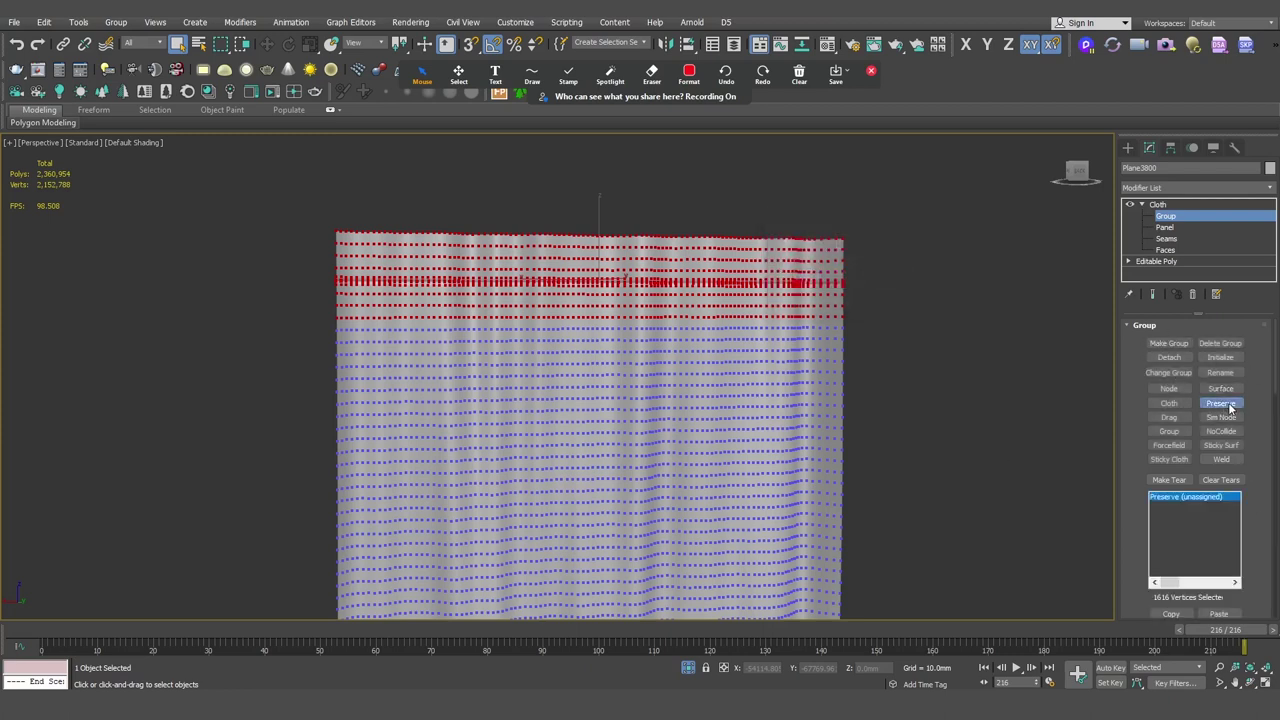
# Raise the Preserve group's soft selection falloff to about 131 mm so the hold fades out below the top rows
pyautogui.moveTo(704, 375); pyautogui.dragTo(684, 363, button='middle')
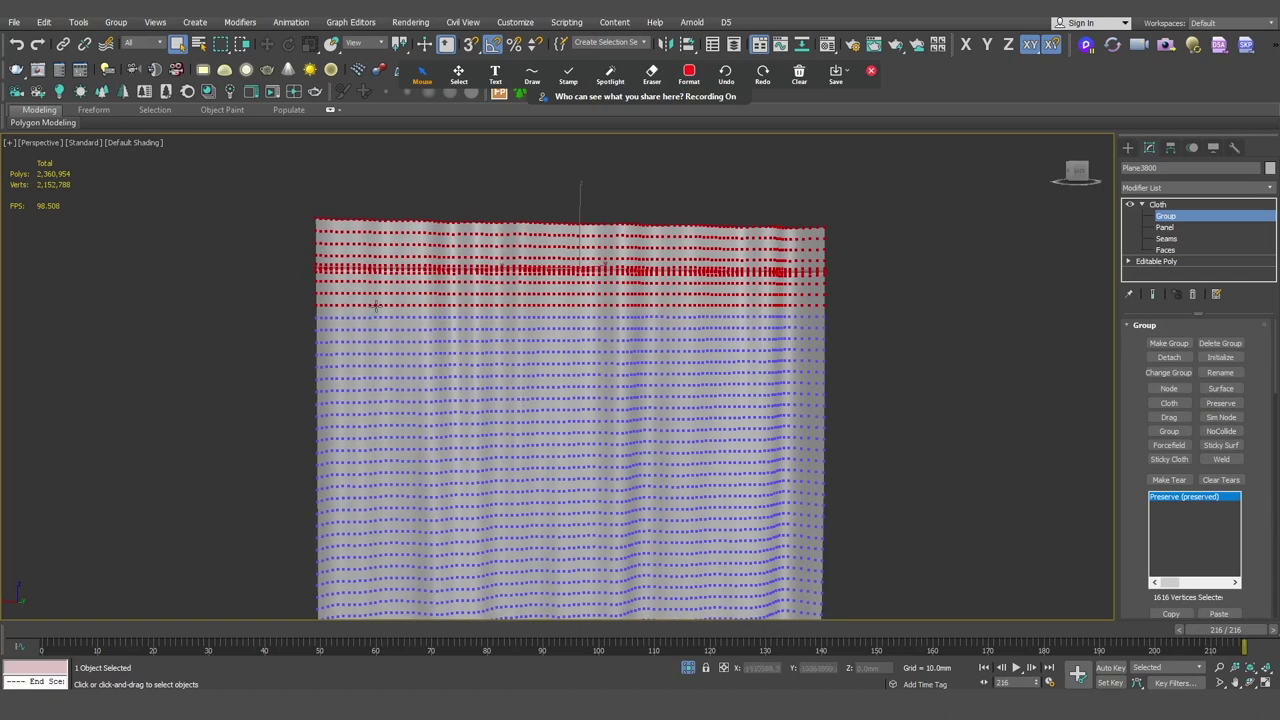
pyautogui.scroll(2, 376, 307)
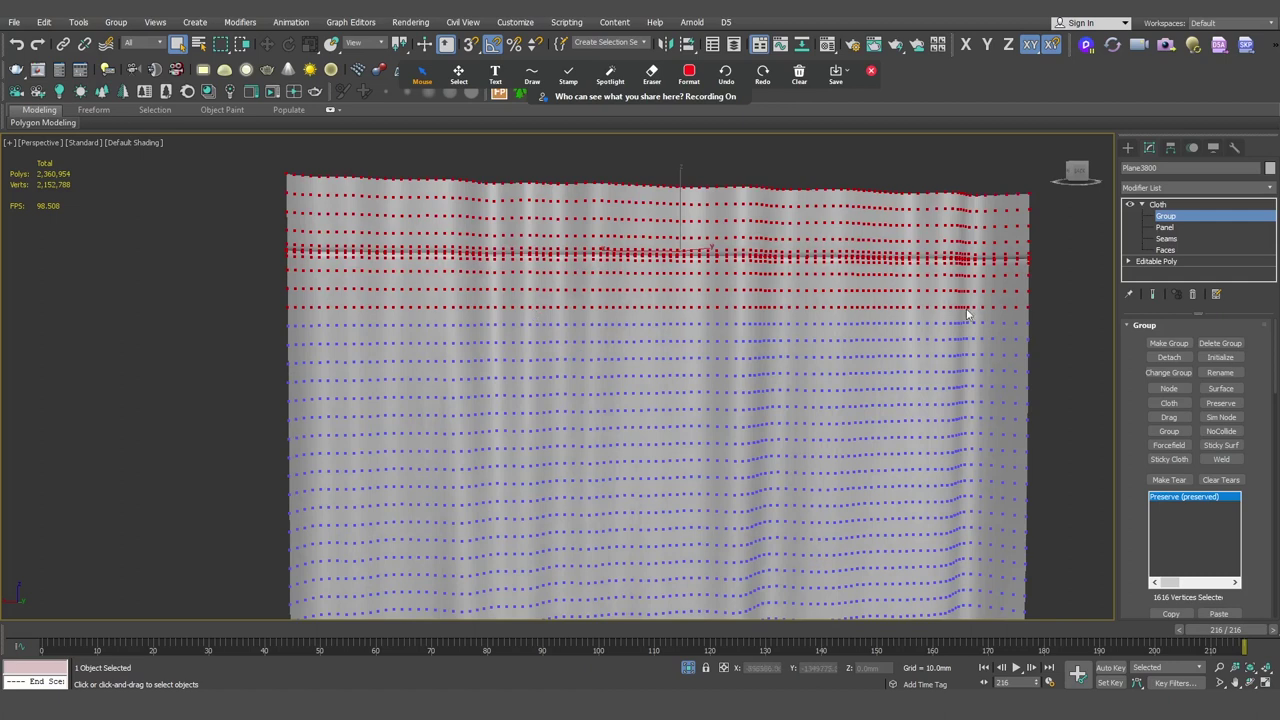
pyautogui.scroll(-2, 629, 314)
pyautogui.scroll(-6, 1267, 521)
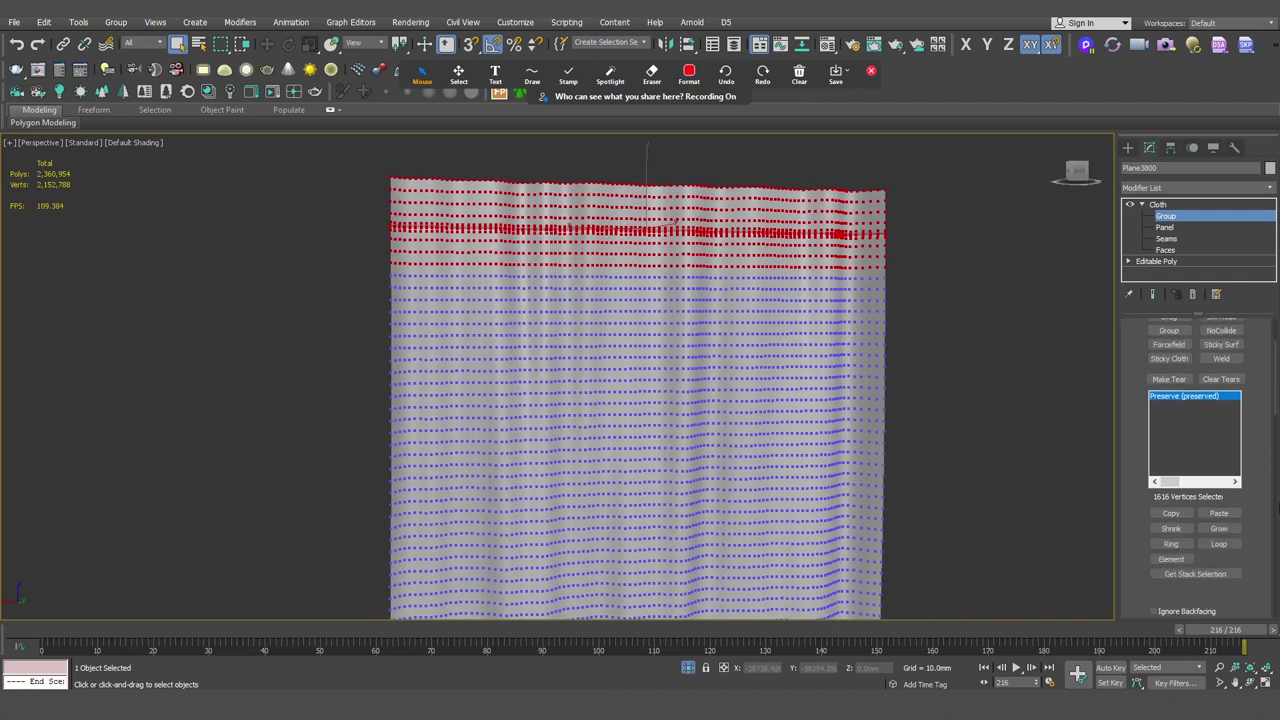
pyautogui.scroll(-6, 1265, 557)
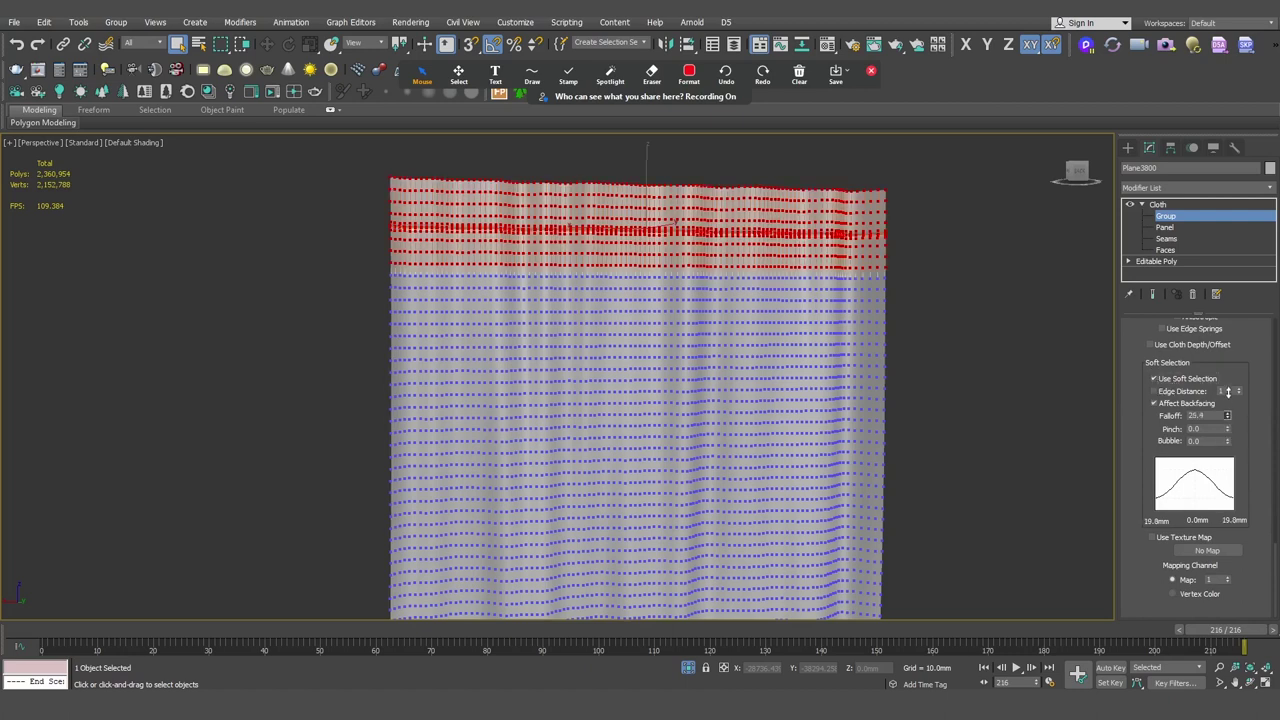
pyautogui.moveTo(1228, 391); pyautogui.dragTo(1138, 55)
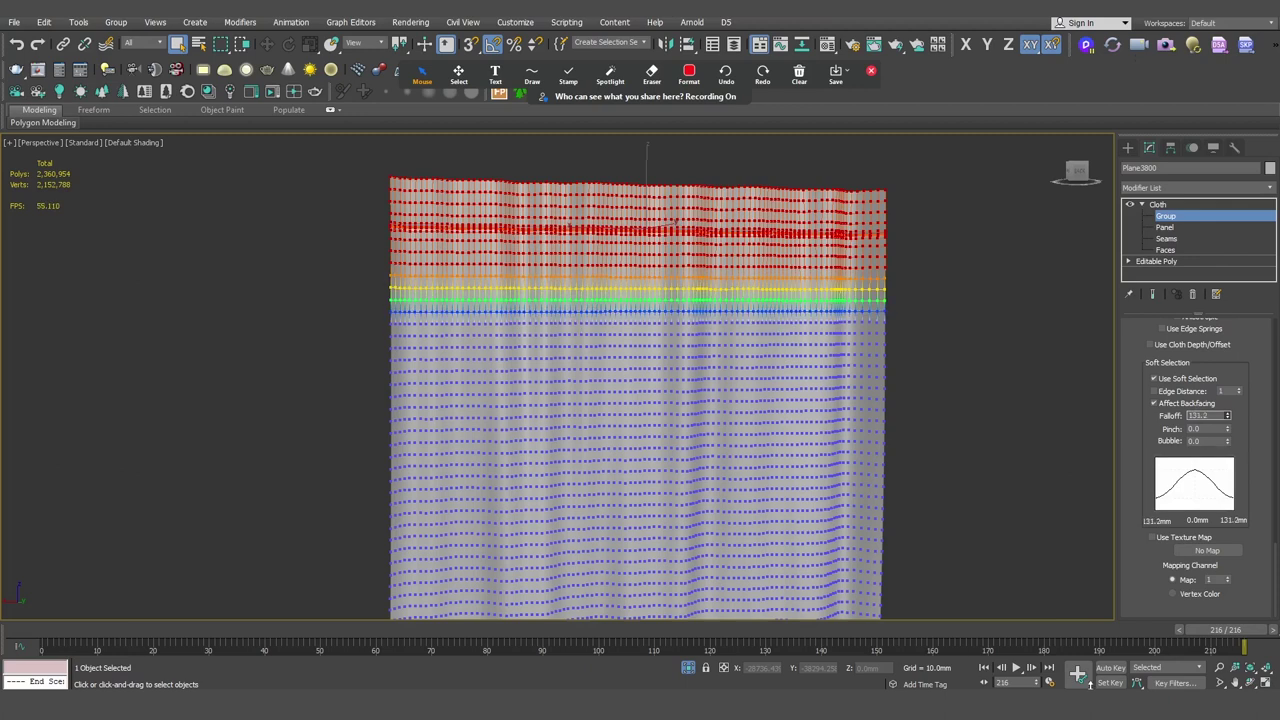
pyautogui.moveTo(1090, 670); pyautogui.dragTo(1075, 645)
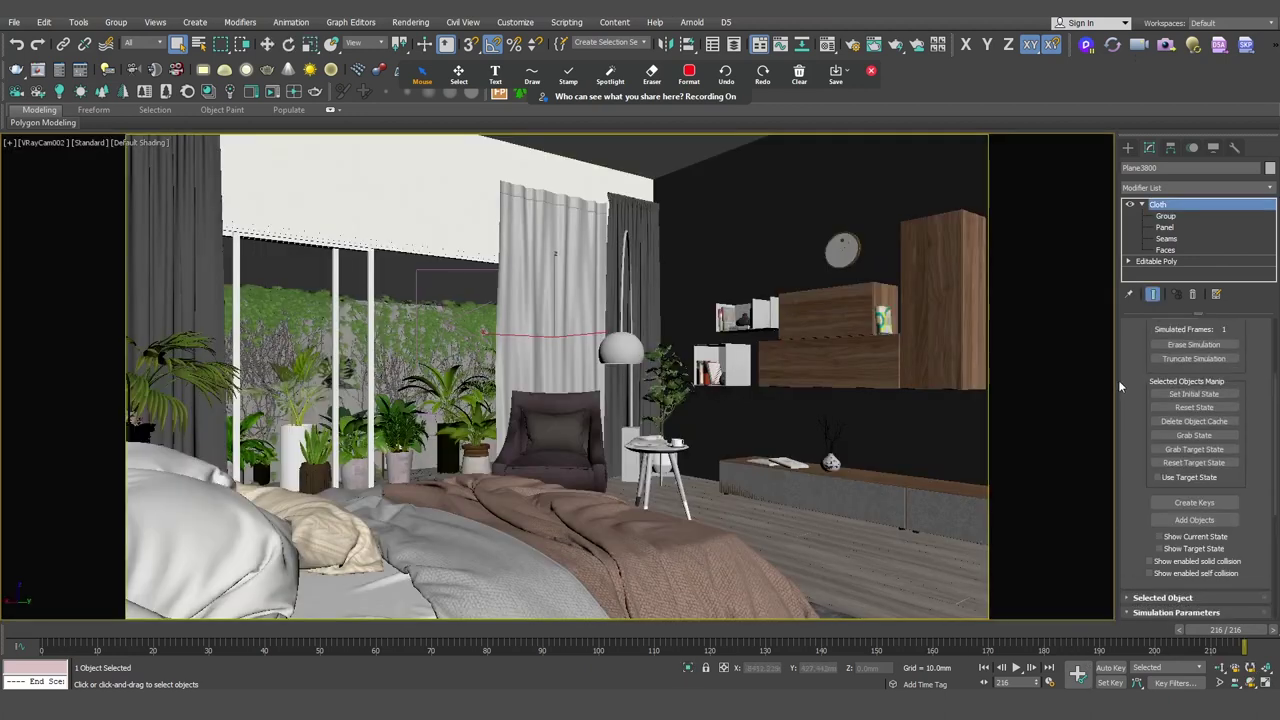
# In the Cloth object properties, set the curtain Plane3800 to Cloth with the default property values
pyautogui.scroll(3, 1131, 362)
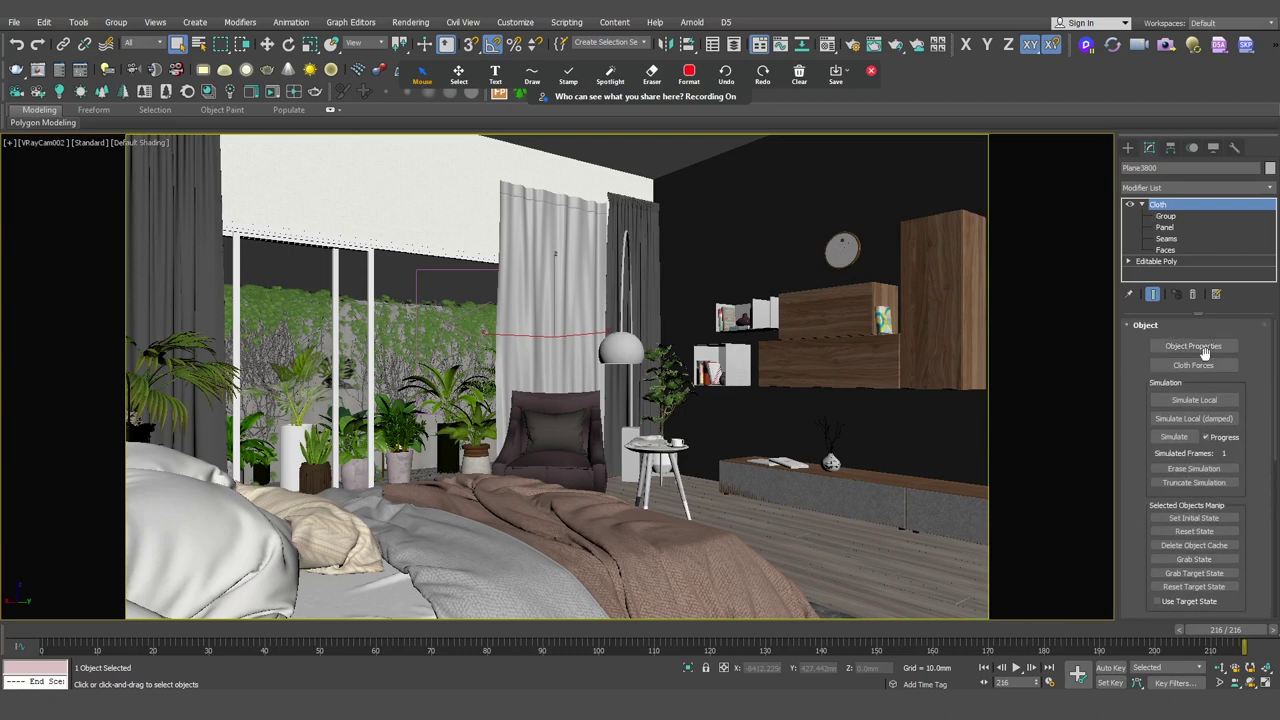
pyautogui.click(1210, 347)
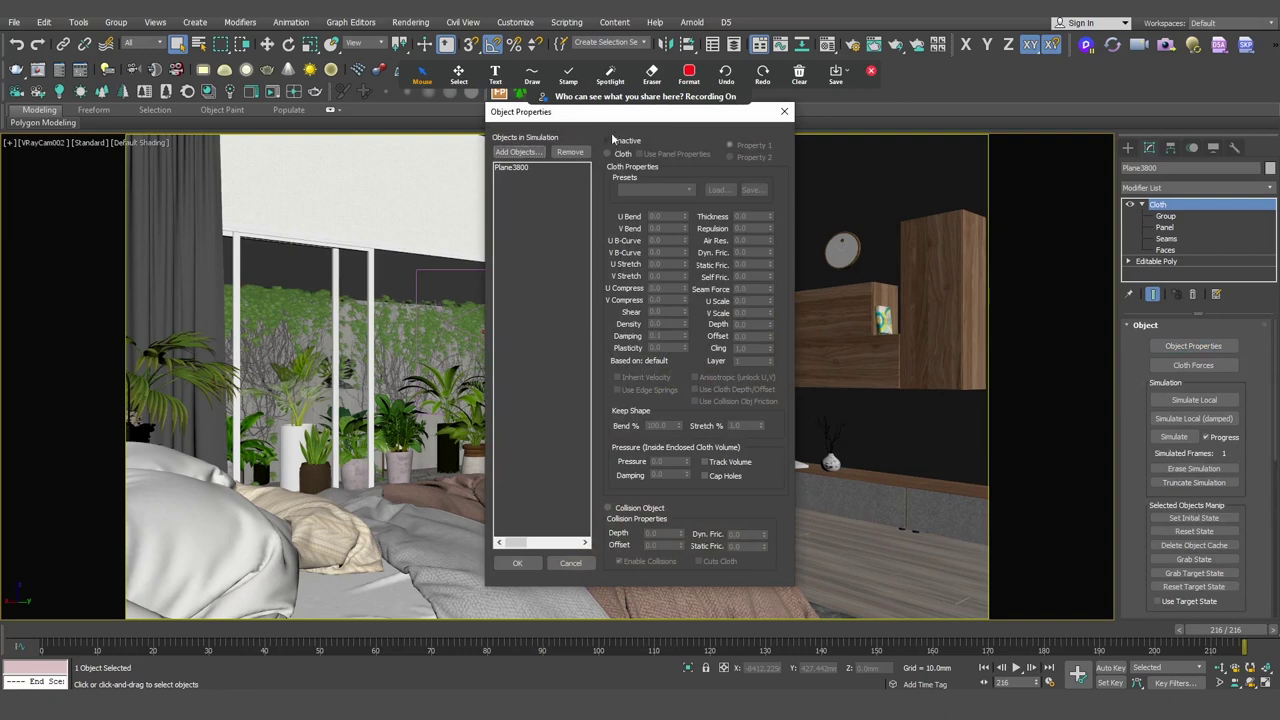
pyautogui.moveTo(616, 120); pyautogui.dragTo(832, 153)
pyautogui.click(760, 206)
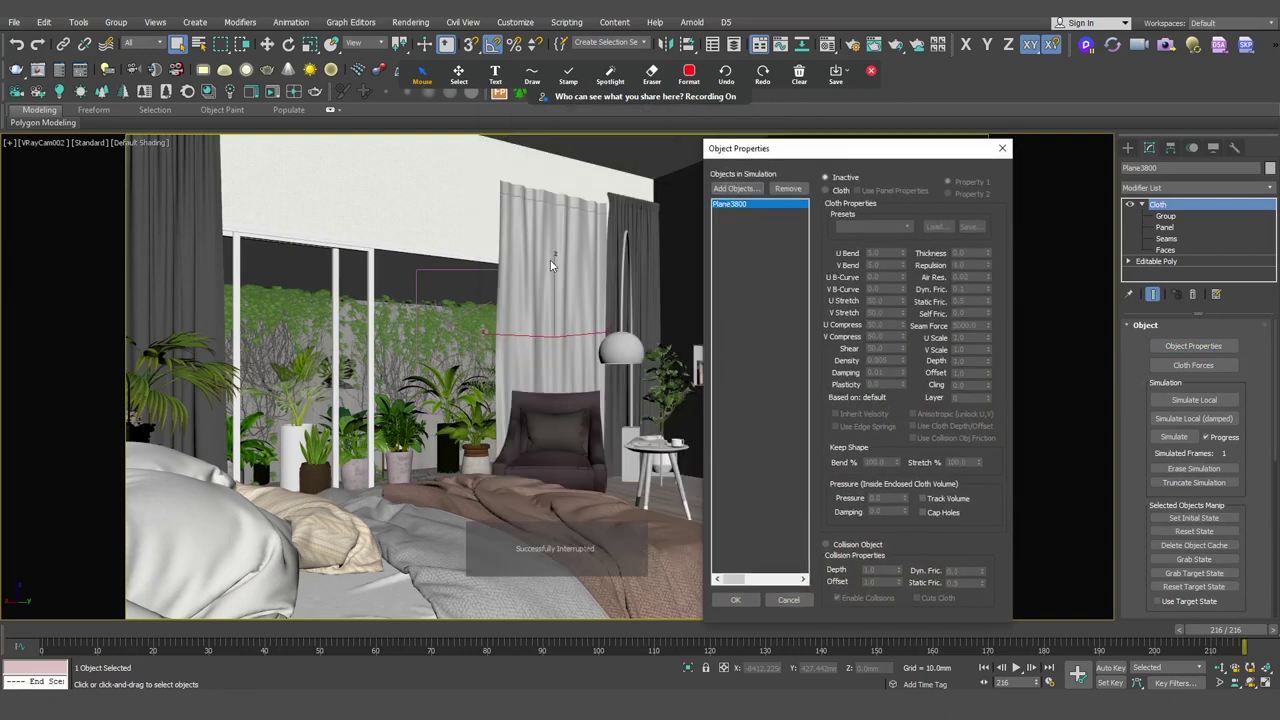
pyautogui.click(840, 190)
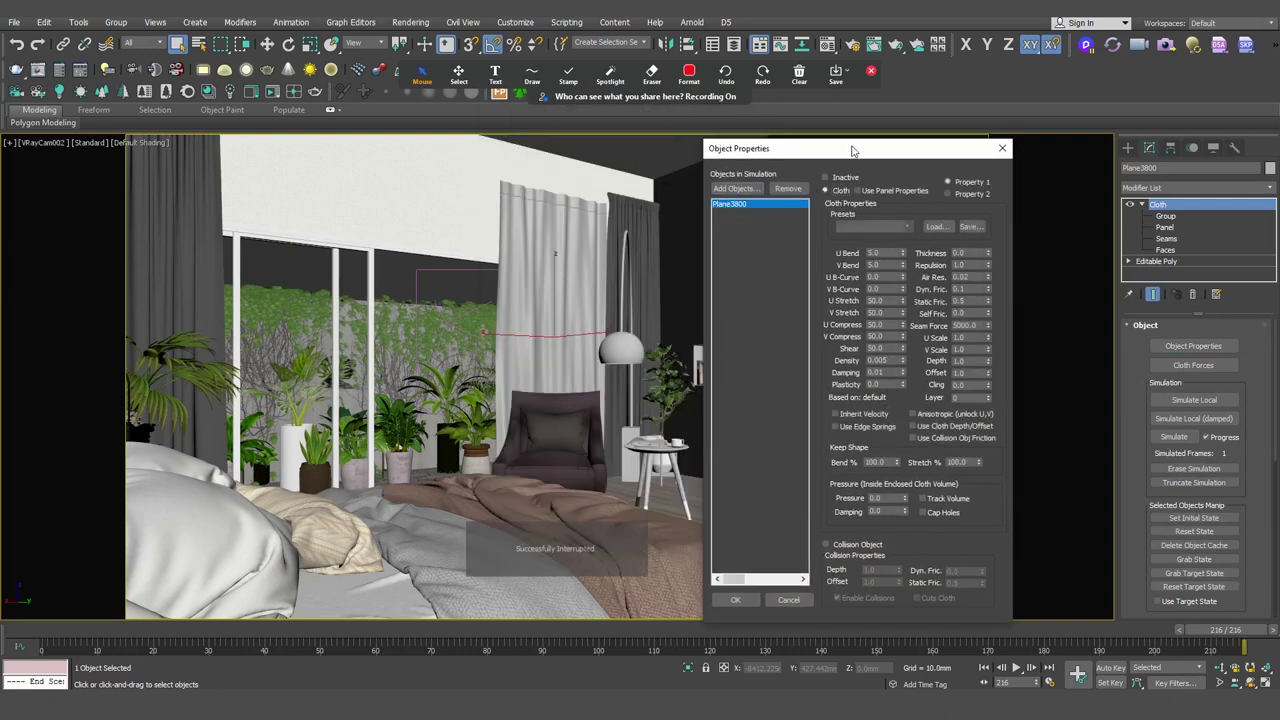
pyautogui.moveTo(851, 149); pyautogui.dragTo(879, 143)
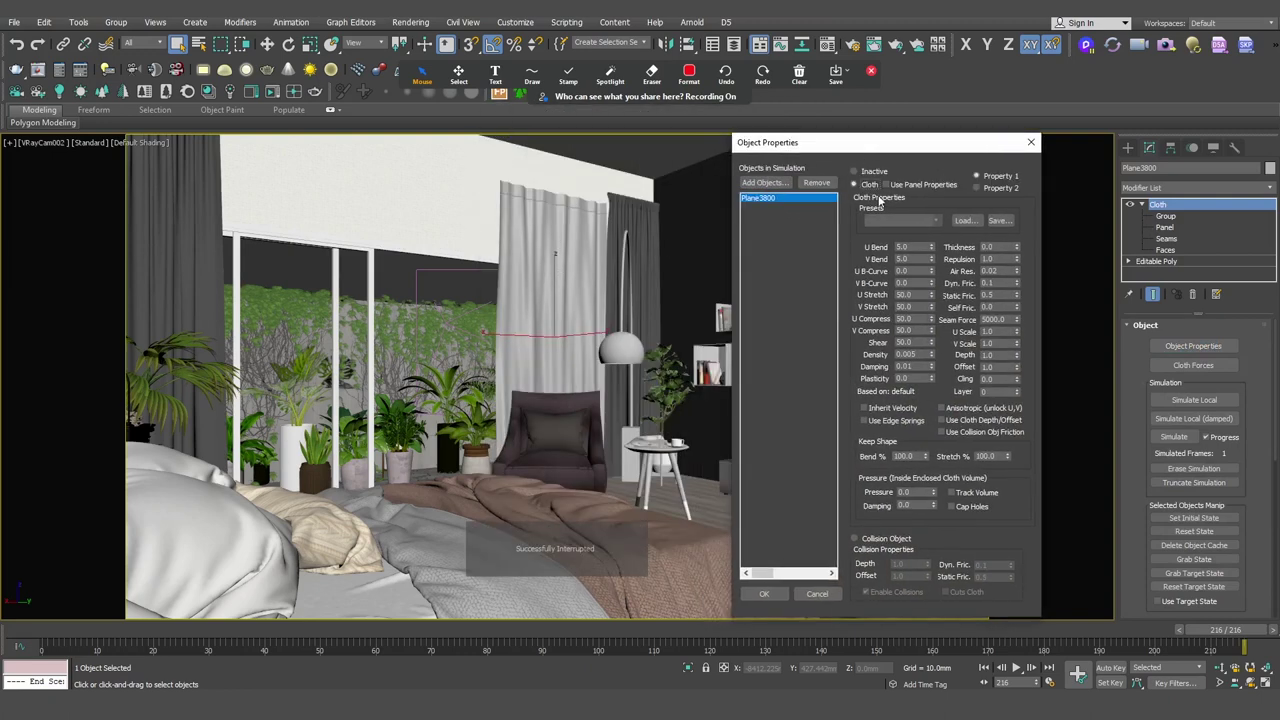
pyautogui.click(760, 593)
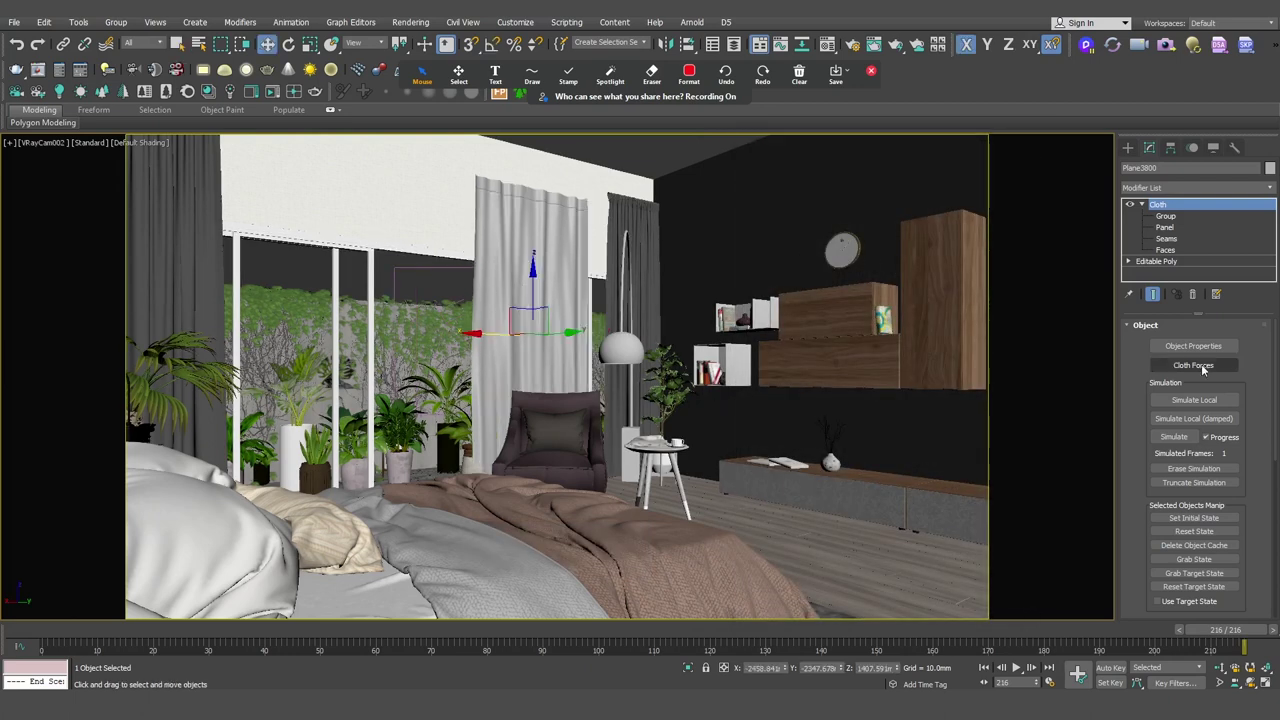
# Add Wind002 to the forces acting in the curtain's cloth simulation
pyautogui.click(1195, 365)
pyautogui.moveTo(161, 32); pyautogui.dragTo(346, 162)
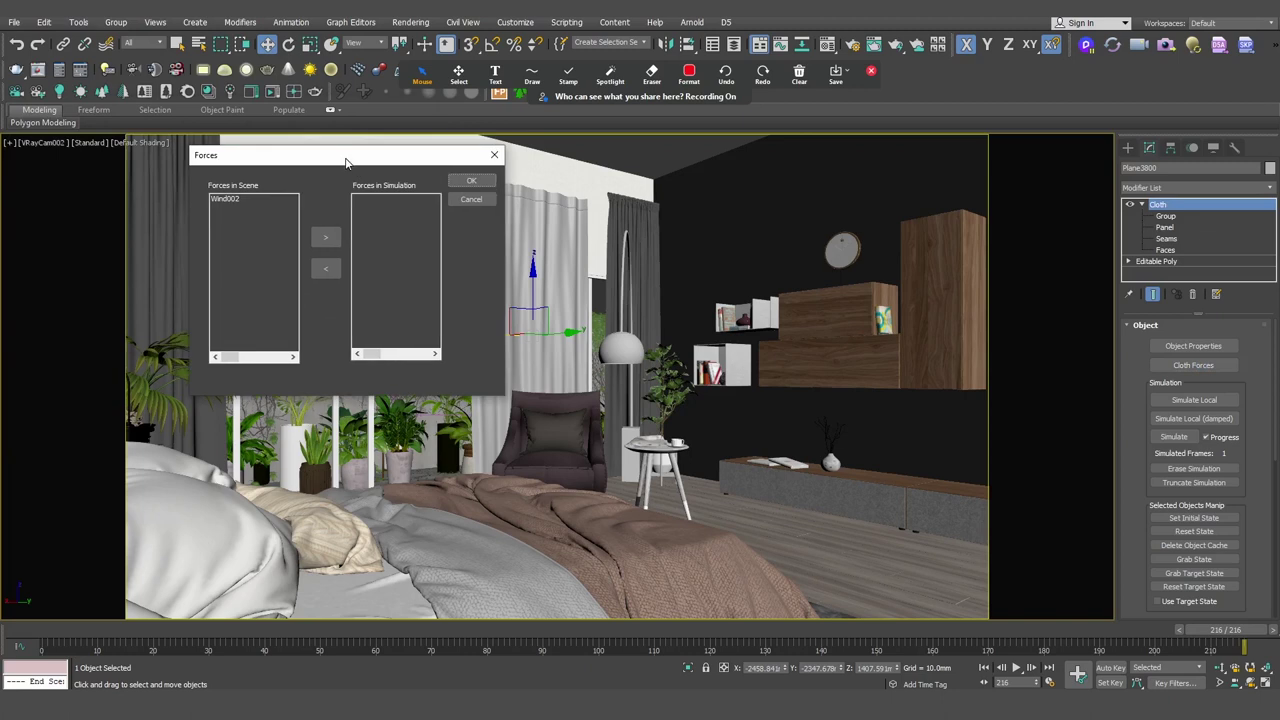
pyautogui.click(230, 199)
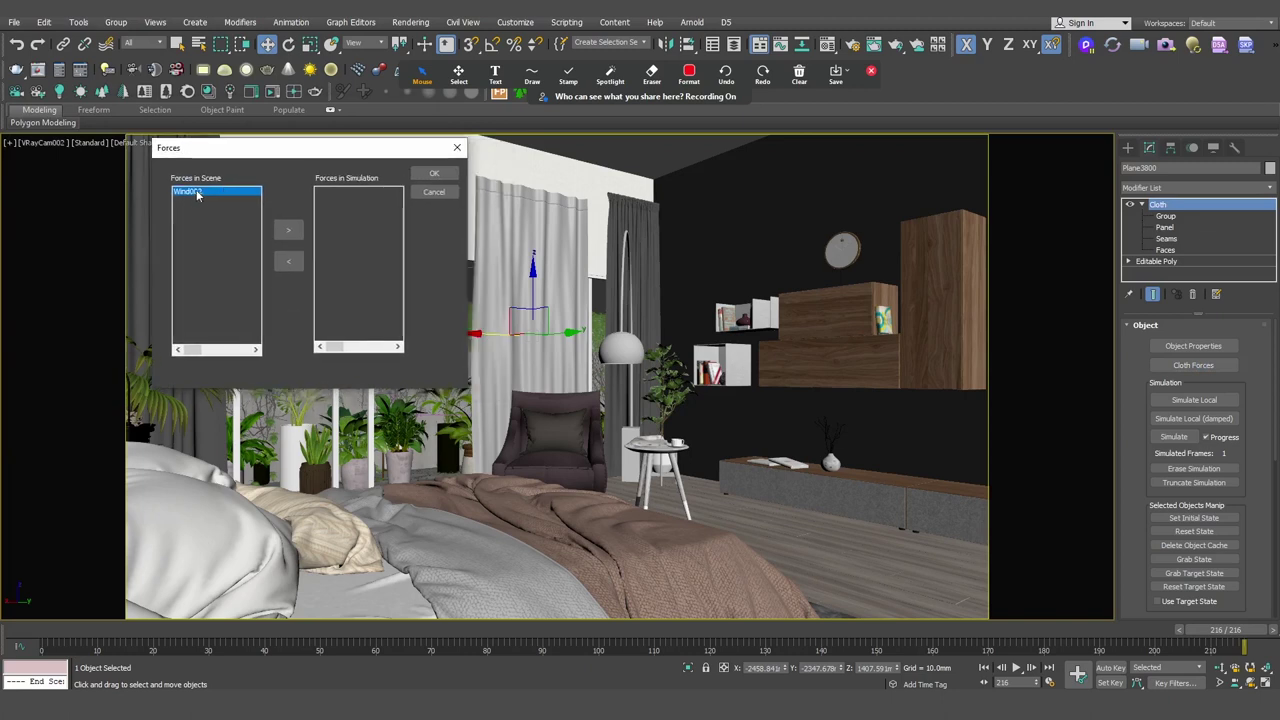
pyautogui.click(288, 230)
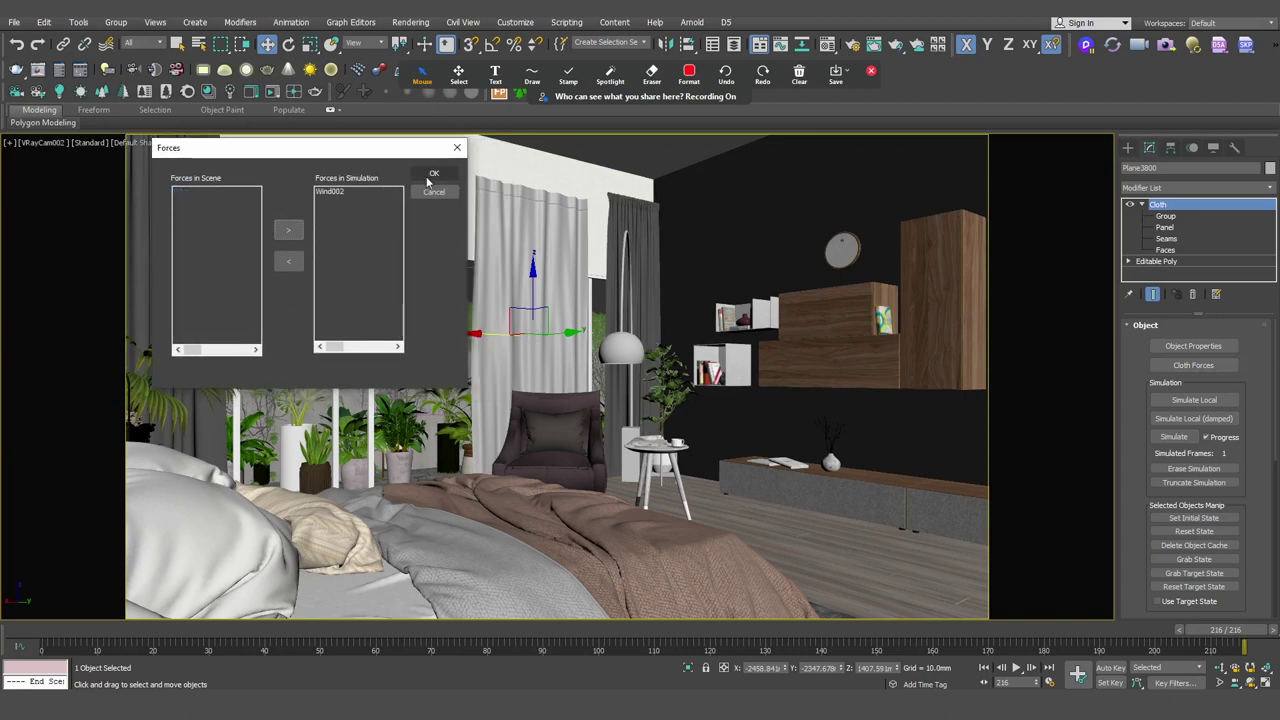
pyautogui.click(432, 175)
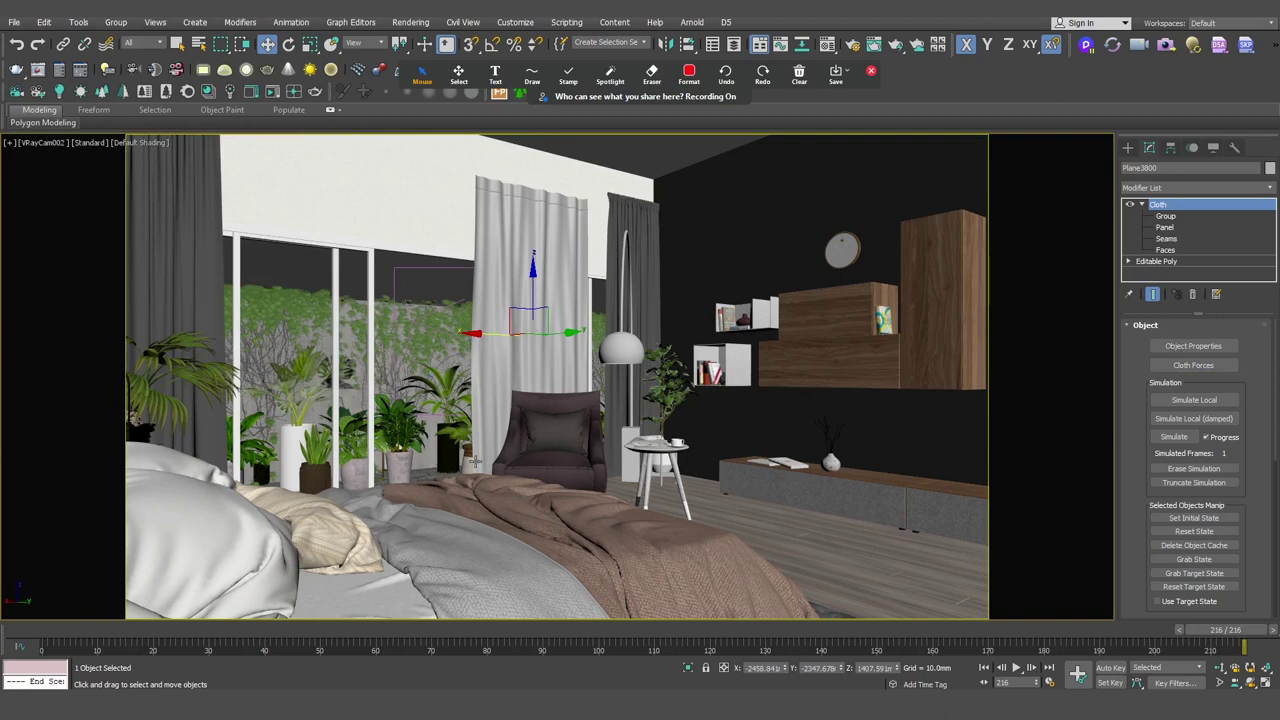
# Run a trial cloth simulation from frame 0, stop it at about frame 27 and erase the simulated frames
pyautogui.moveTo(79, 630)
pyautogui.mouseDown()
pyautogui.moveTo(370, 630)
pyautogui.moveTo(55, 630)
pyautogui.mouseUp()
pyautogui.press('w')
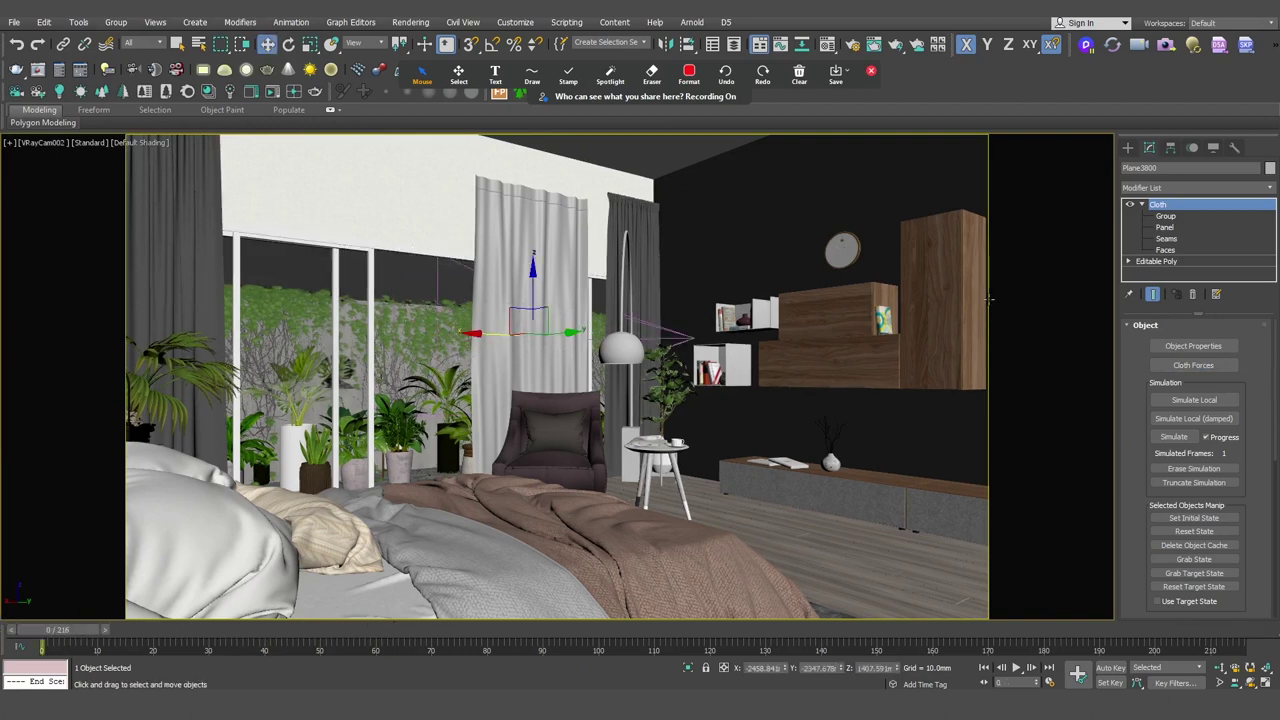
pyautogui.click(1174, 437)
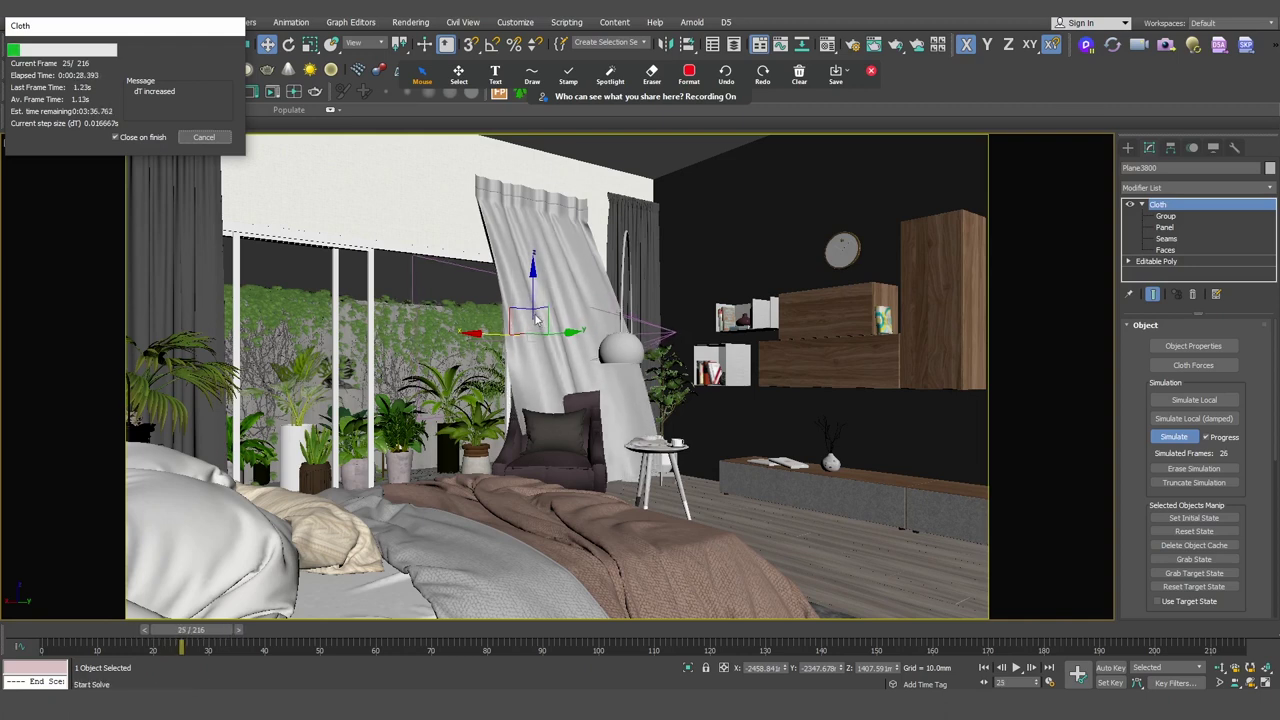
pyautogui.click(204, 137)
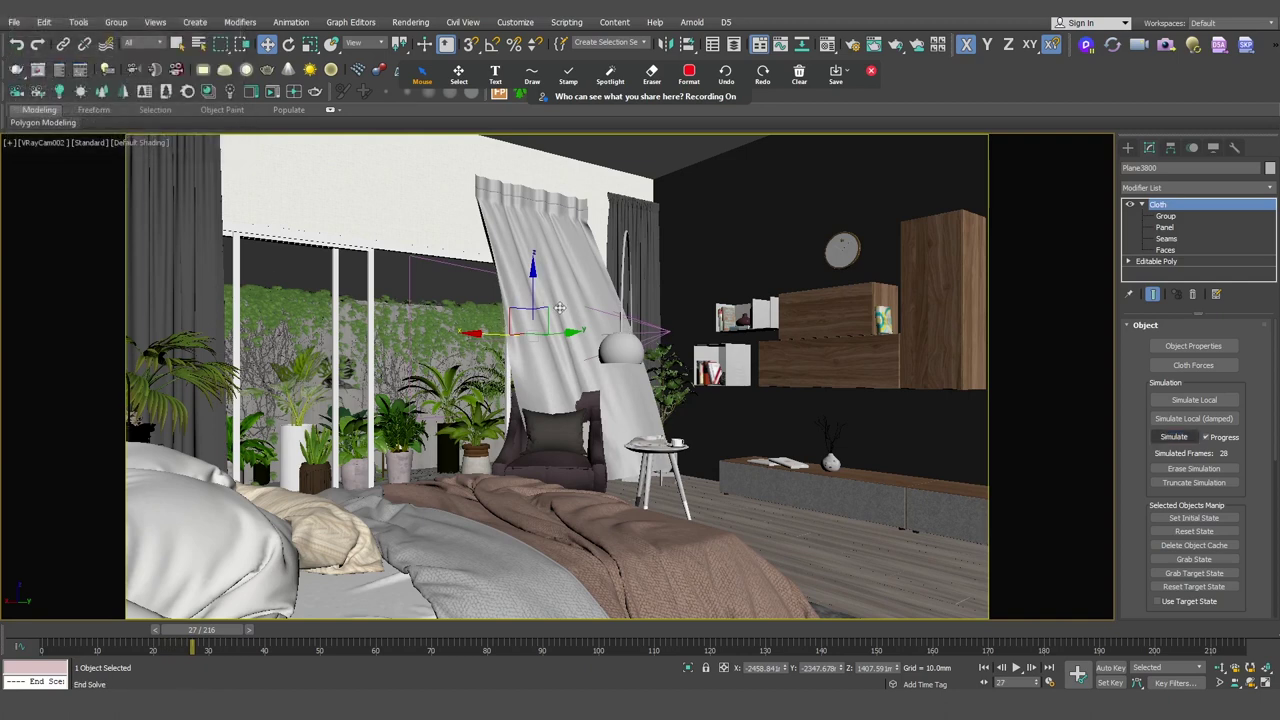
pyautogui.click(1205, 470)
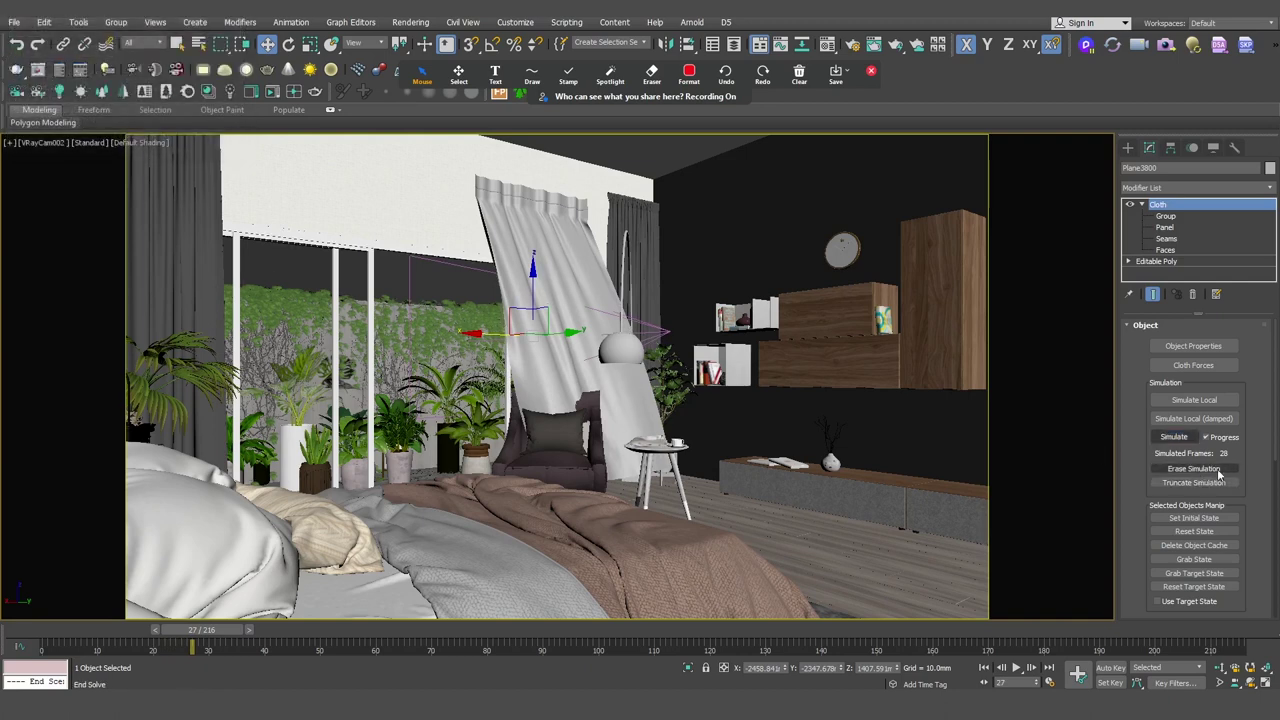
pyautogui.click(1210, 469)
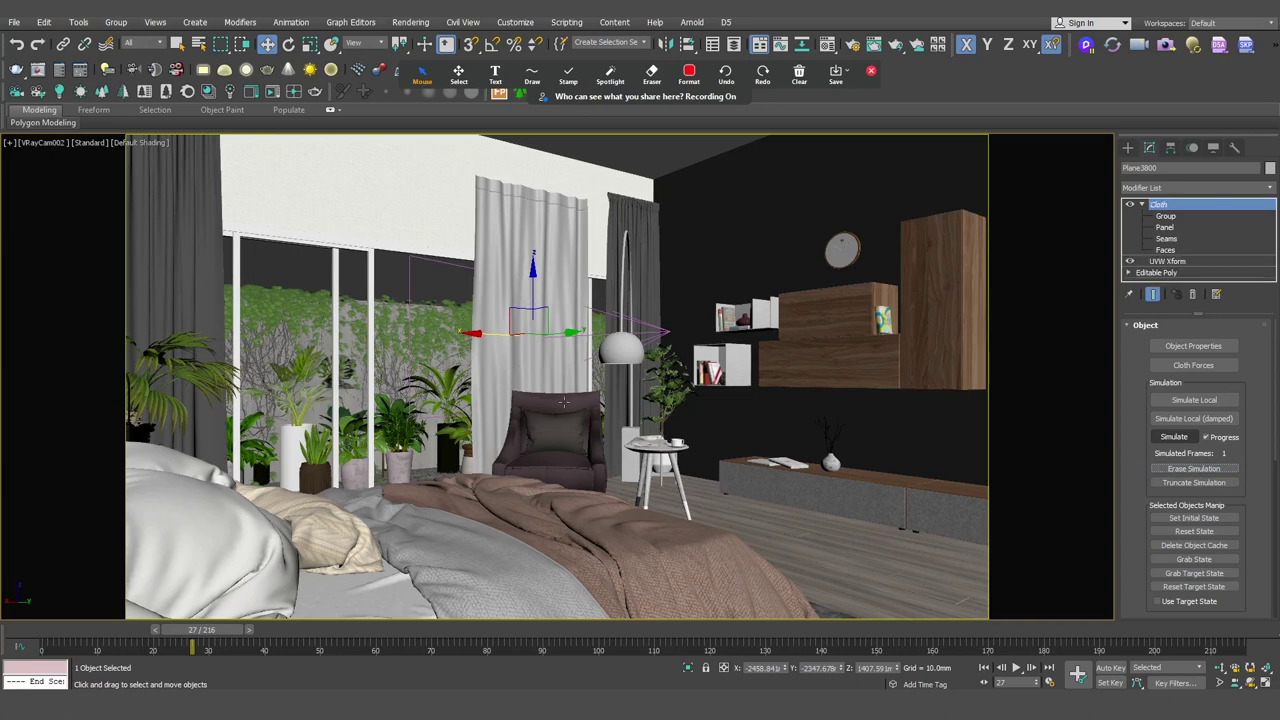
# Zoom in on the armchair in perspective and check the object names of its upholstered body and its base
pyautogui.click(571, 384)
pyautogui.press('p')
pyautogui.press('z')
pyautogui.keyDown('alt'); pyautogui.moveTo(577, 390); pyautogui.dragTo(541, 348, button='middle'); pyautogui.keyUp('alt')
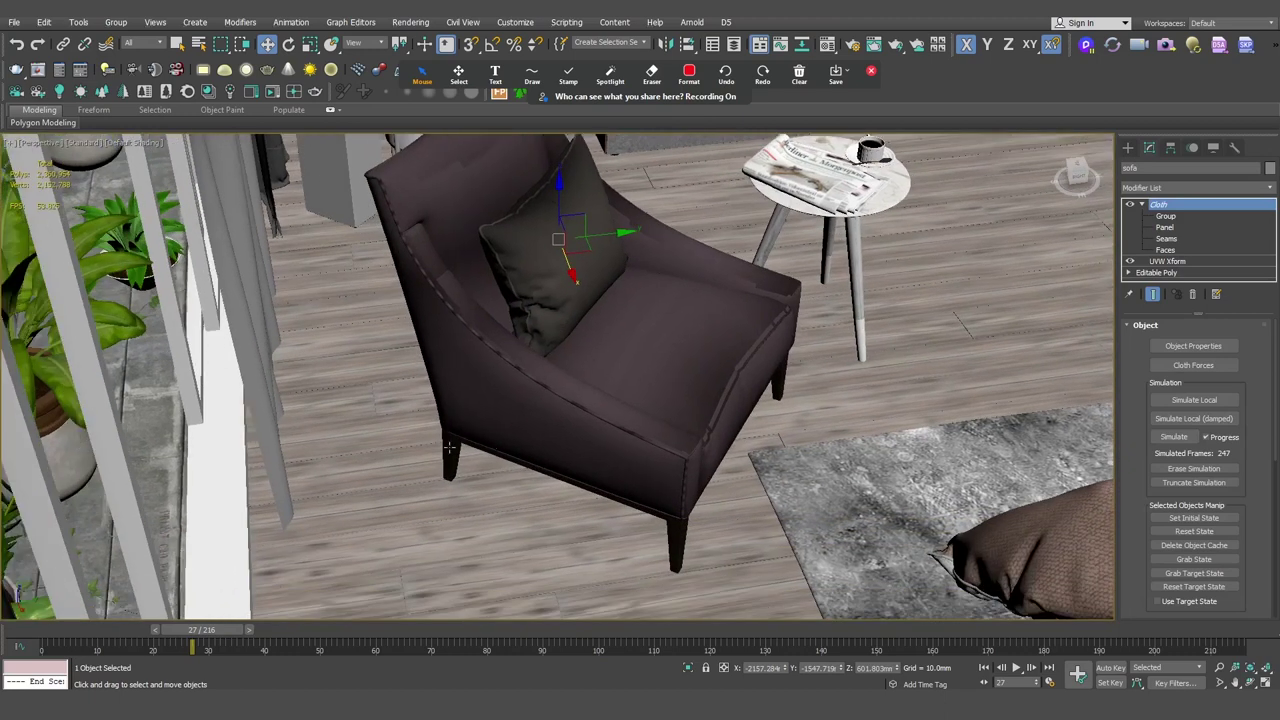
pyautogui.click(482, 450)
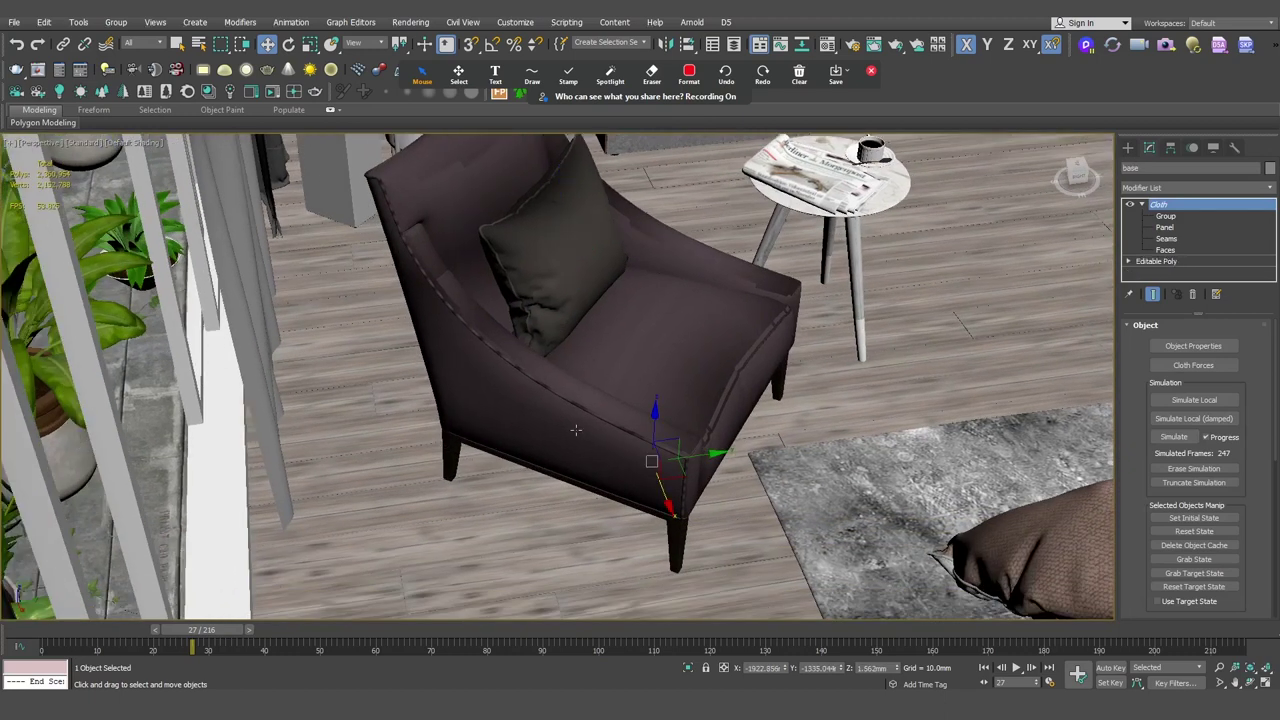
pyautogui.click(576, 430)
pyautogui.click(1156, 170)
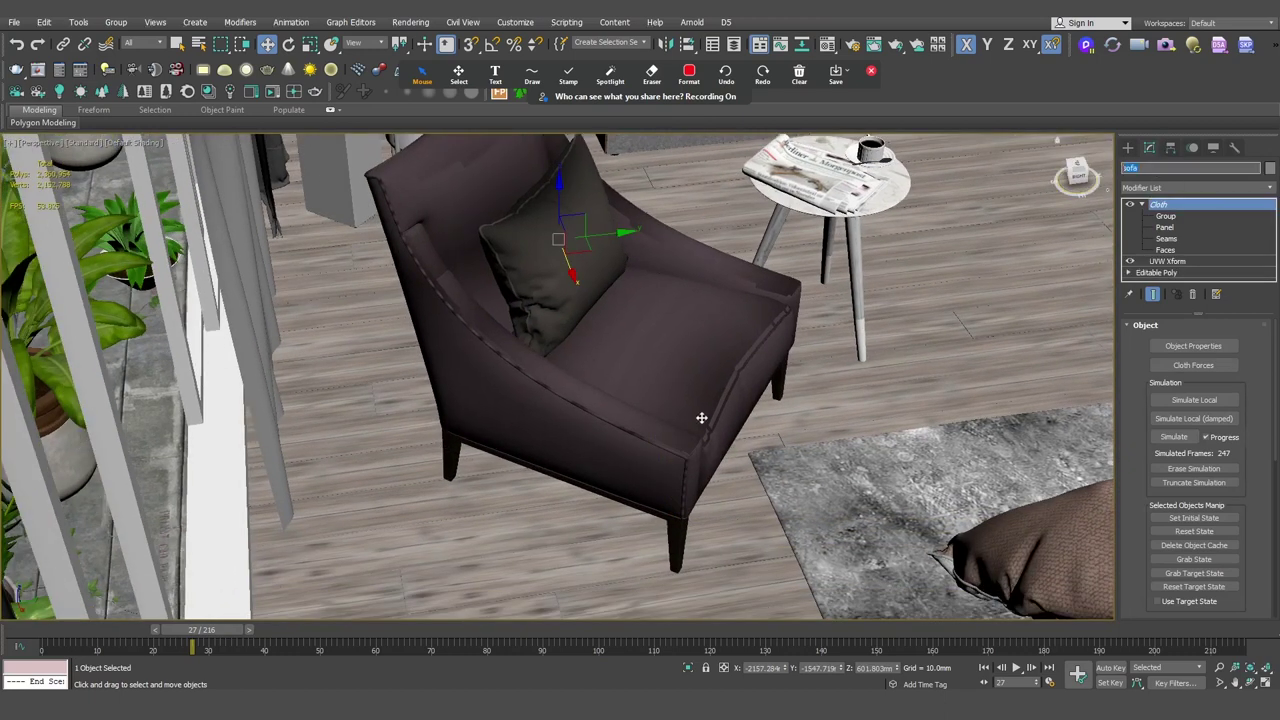
# Rename the armchair's base object as sofa base
pyautogui.click(487, 441)
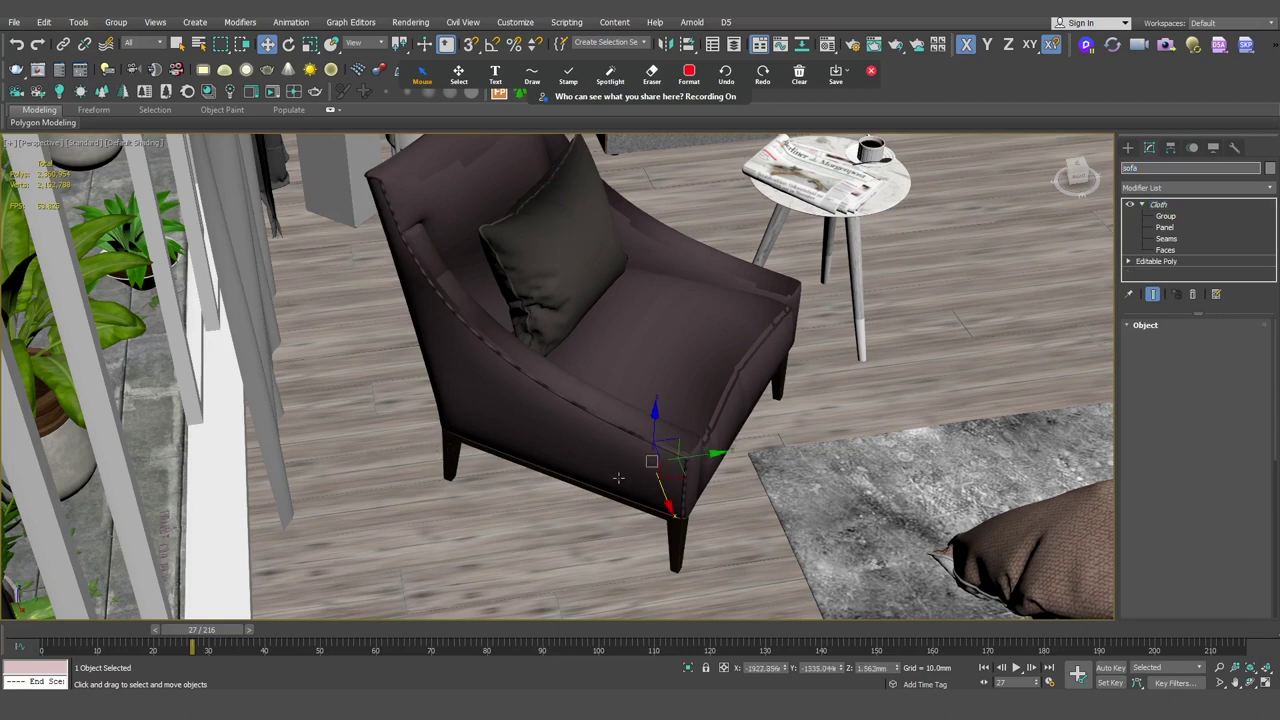
pyautogui.moveTo(686, 470); pyautogui.dragTo(640, 496)
pyautogui.rightClick(640, 496)
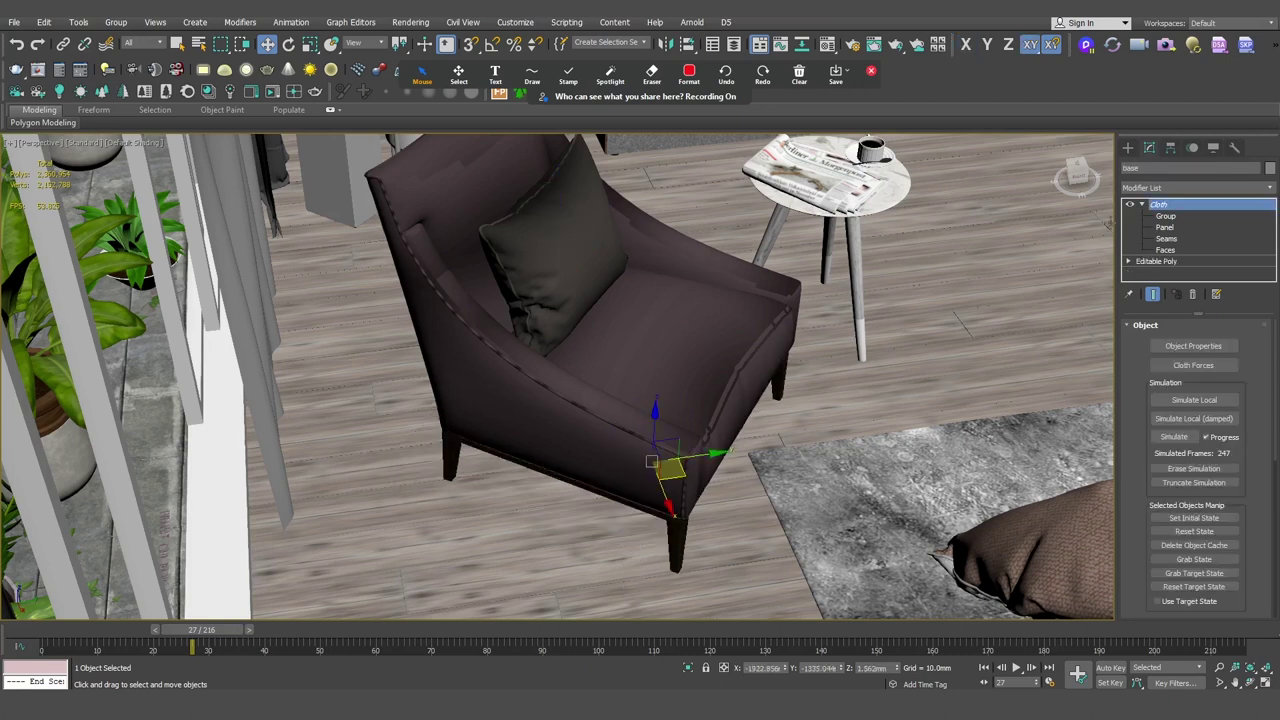
pyautogui.click(1158, 170)
pyautogui.write('sofa b')
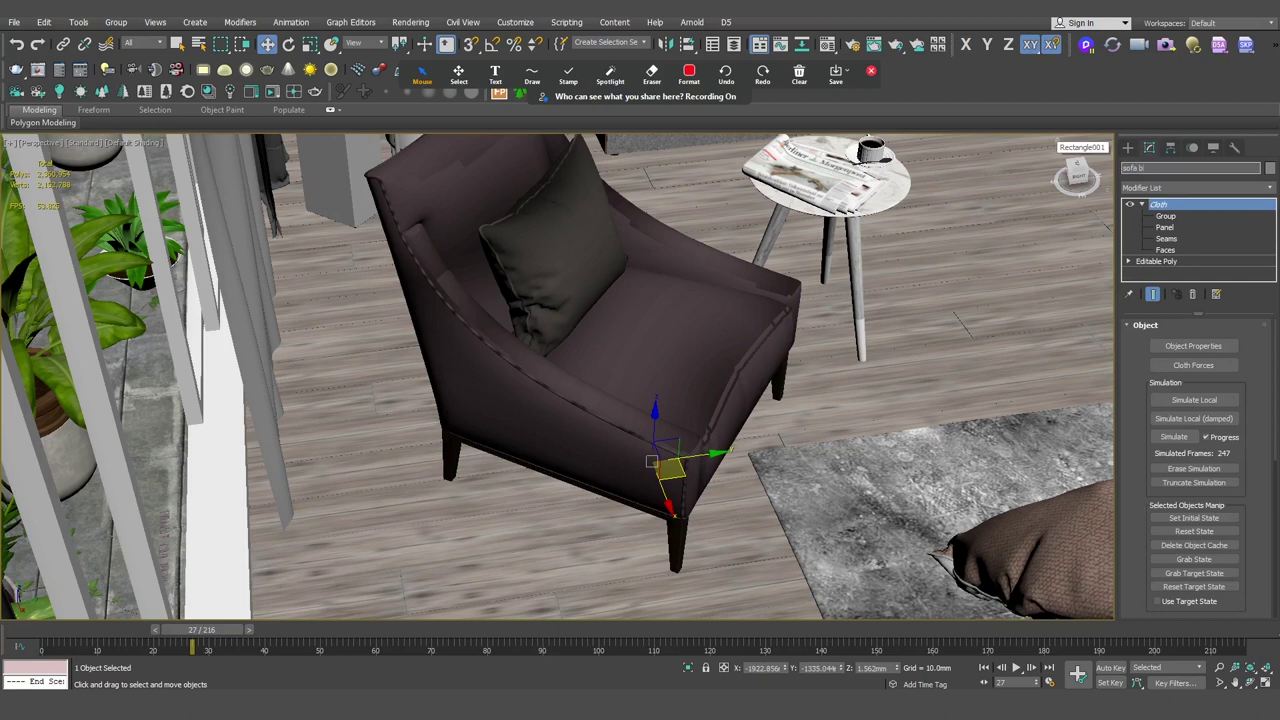
pyautogui.write('ase')
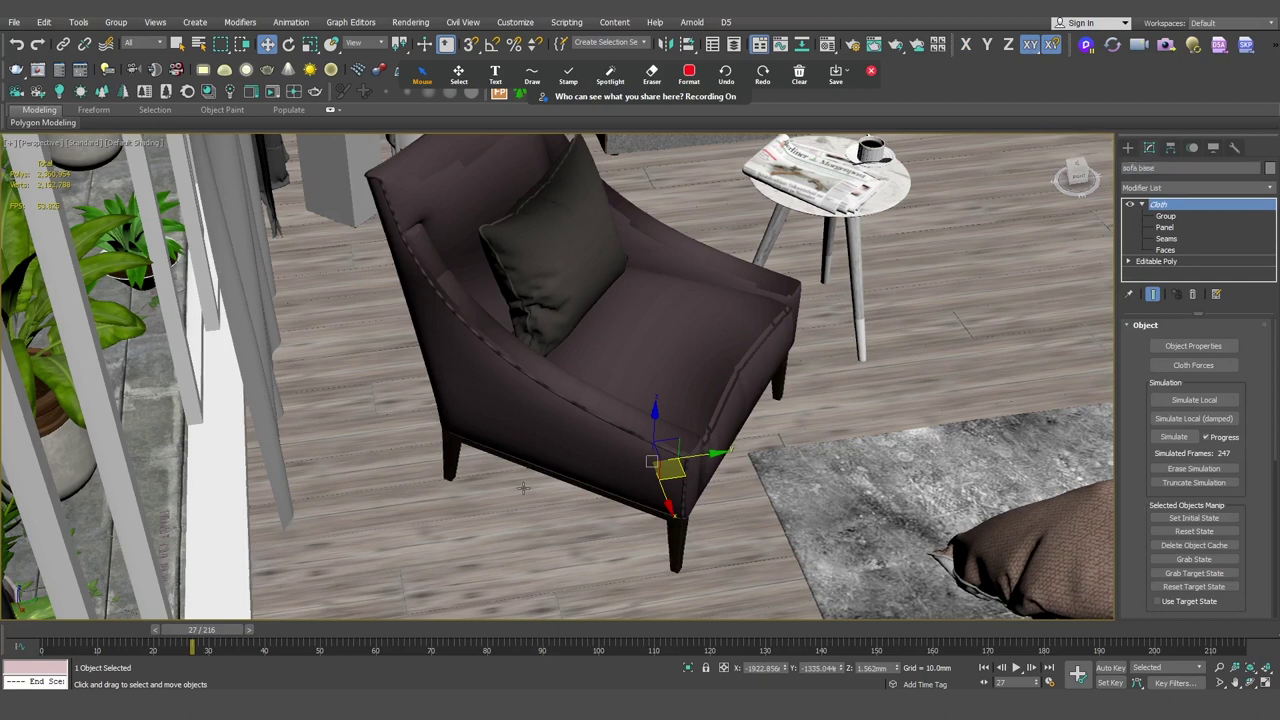
# Select the curtain Plane3800 and add the objects sofa and sofa base to its cloth simulation
pyautogui.moveTo(261, 324); pyautogui.dragTo(267, 341, button='middle')
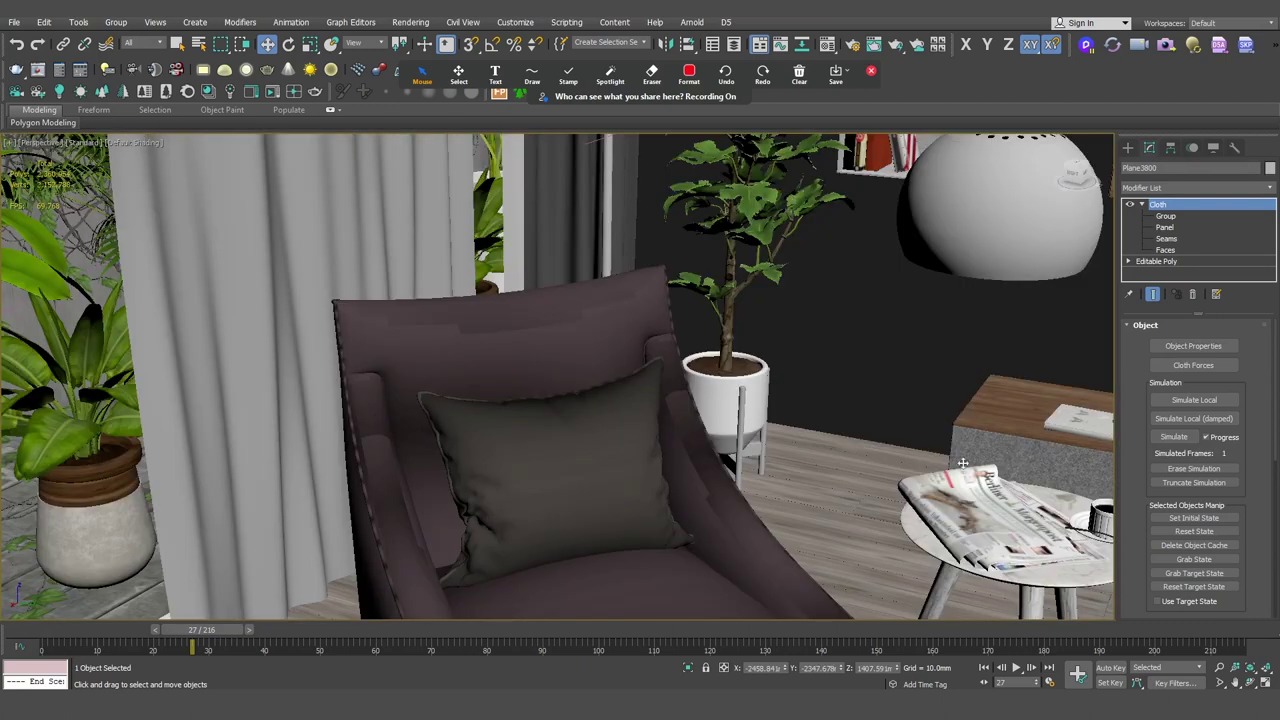
pyautogui.click(1203, 346)
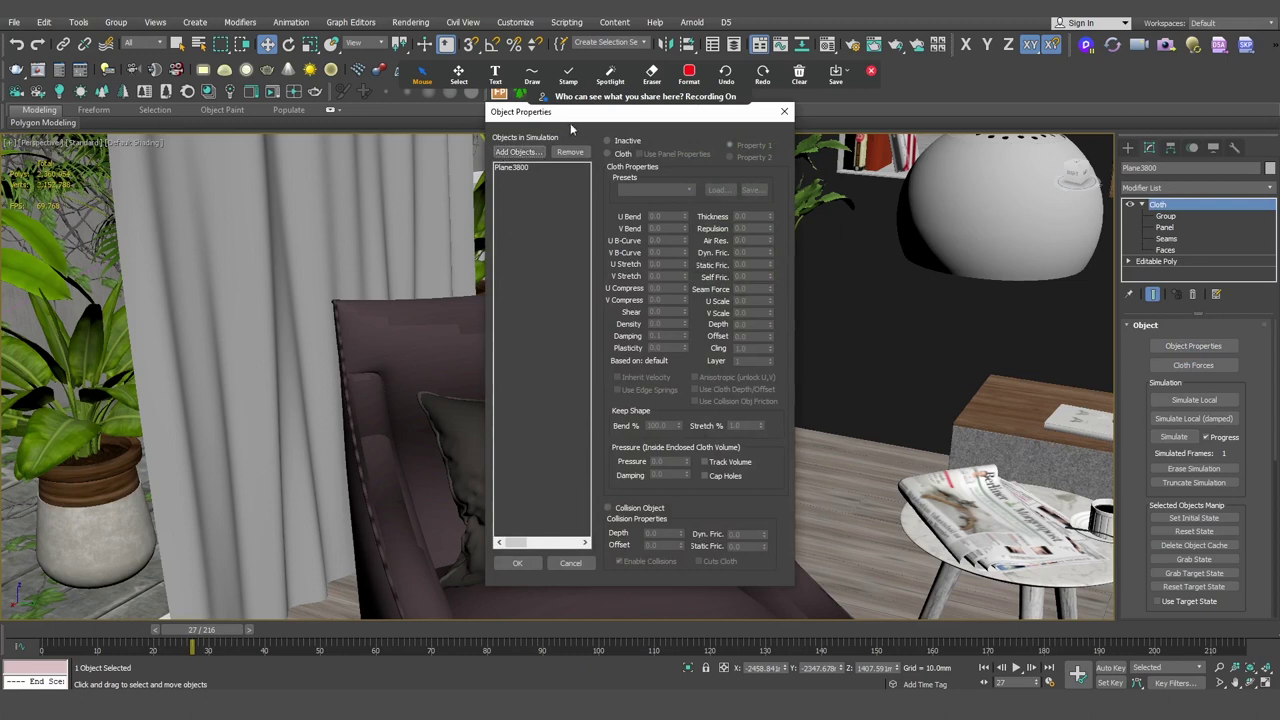
pyautogui.moveTo(580, 112); pyautogui.dragTo(415, 201)
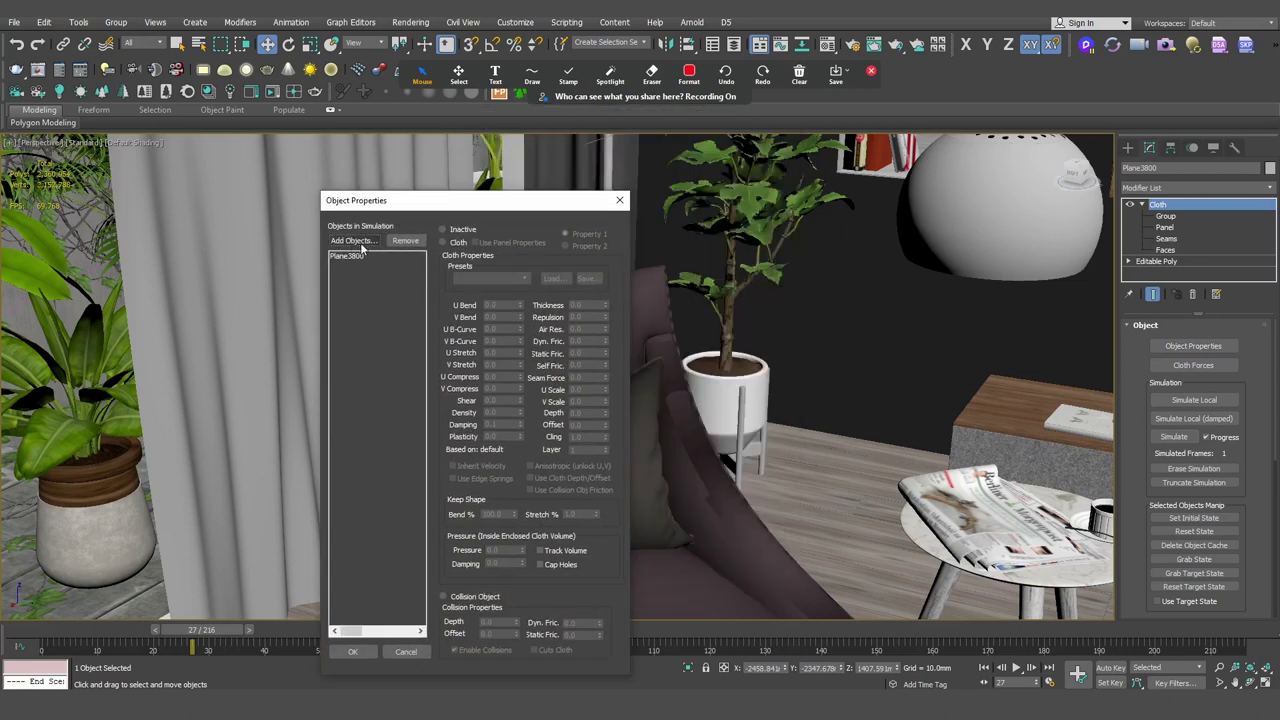
pyautogui.click(362, 246)
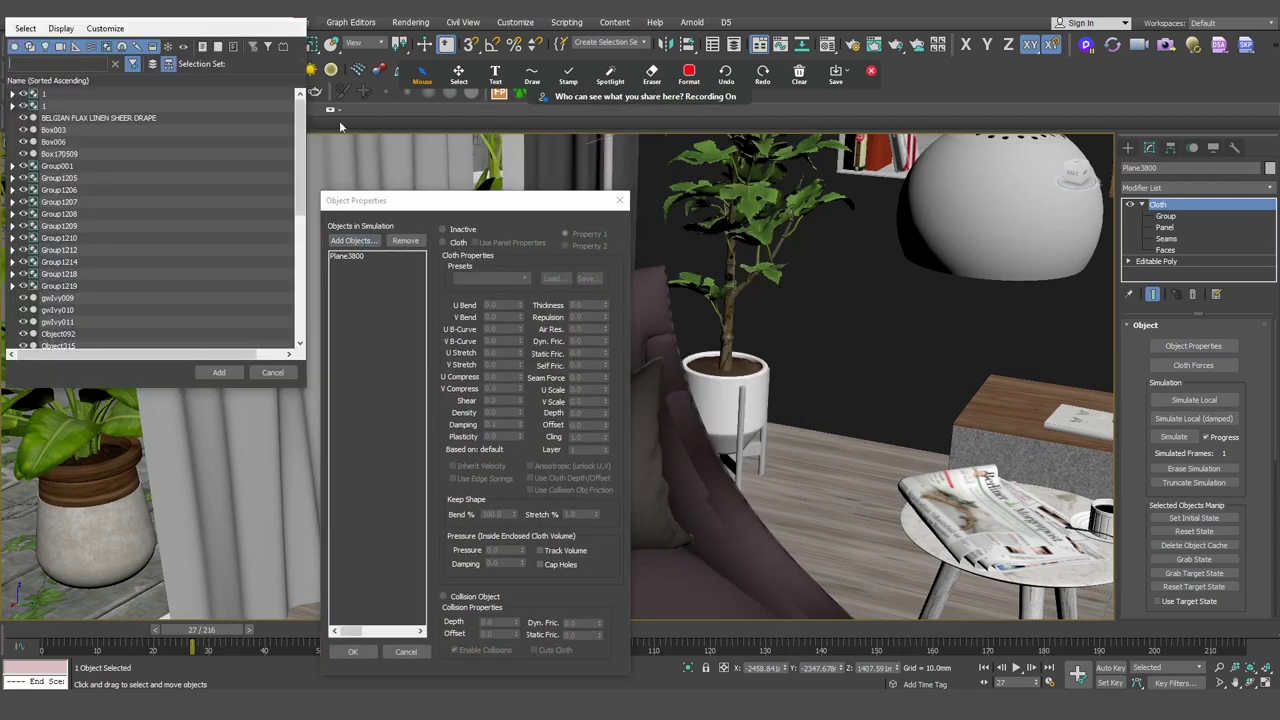
pyautogui.moveTo(953, 238); pyautogui.dragTo(953, 423)
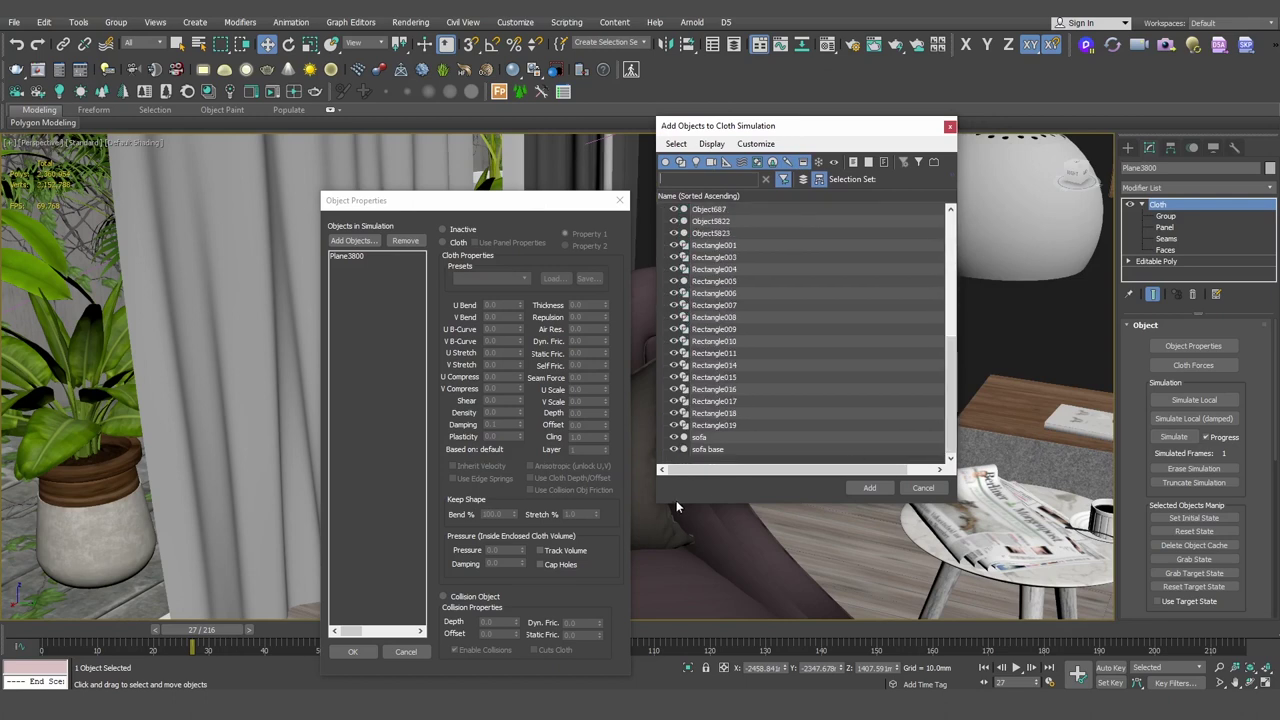
pyautogui.click(700, 437)
pyautogui.keyDown('ctrl'); pyautogui.click(714, 450); pyautogui.keyUp('ctrl')
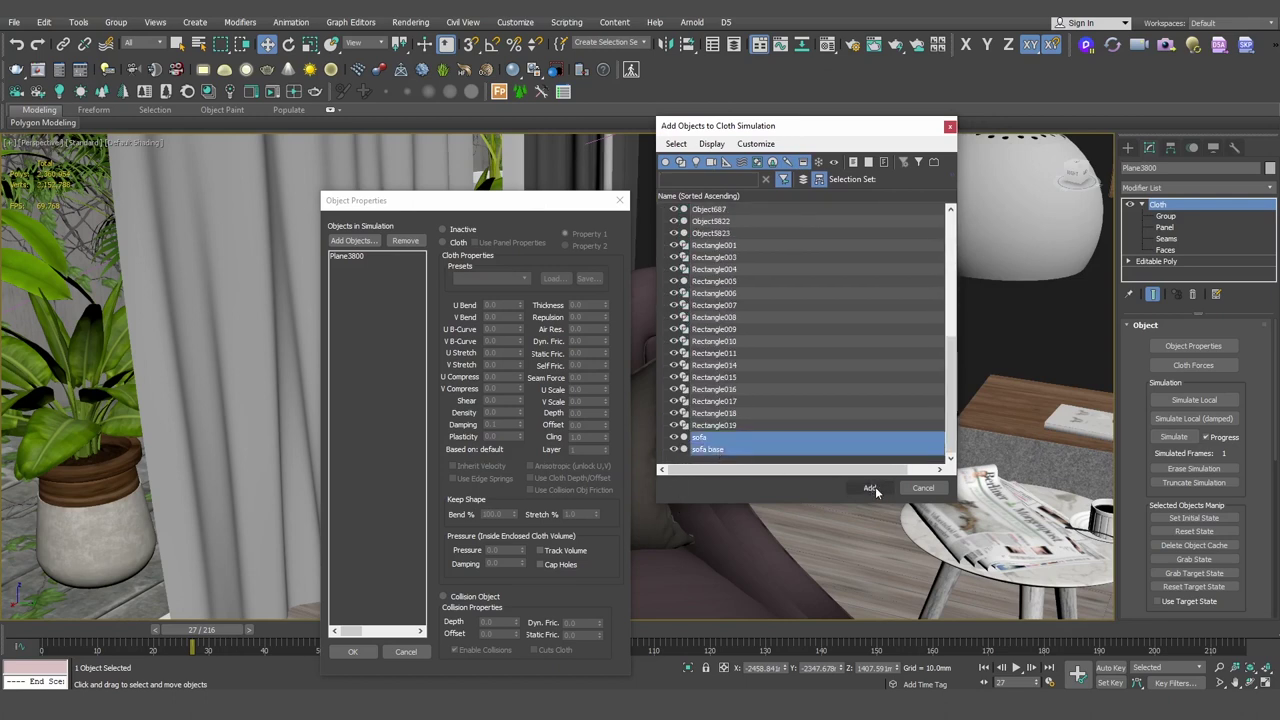
pyautogui.click(876, 490)
# Set sofa and sofa base as Collision Objects with the default collision properties and collisions enabled
pyautogui.moveTo(464, 201); pyautogui.dragTo(378, 120)
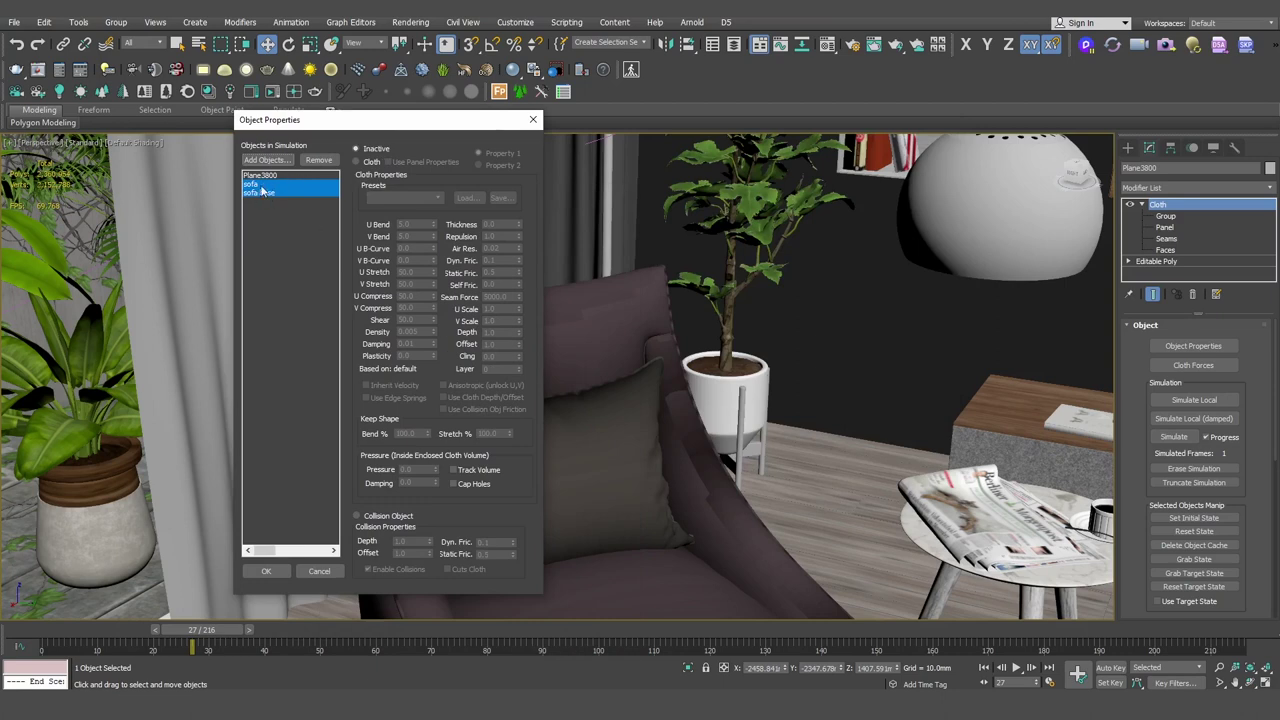
pyautogui.click(369, 517)
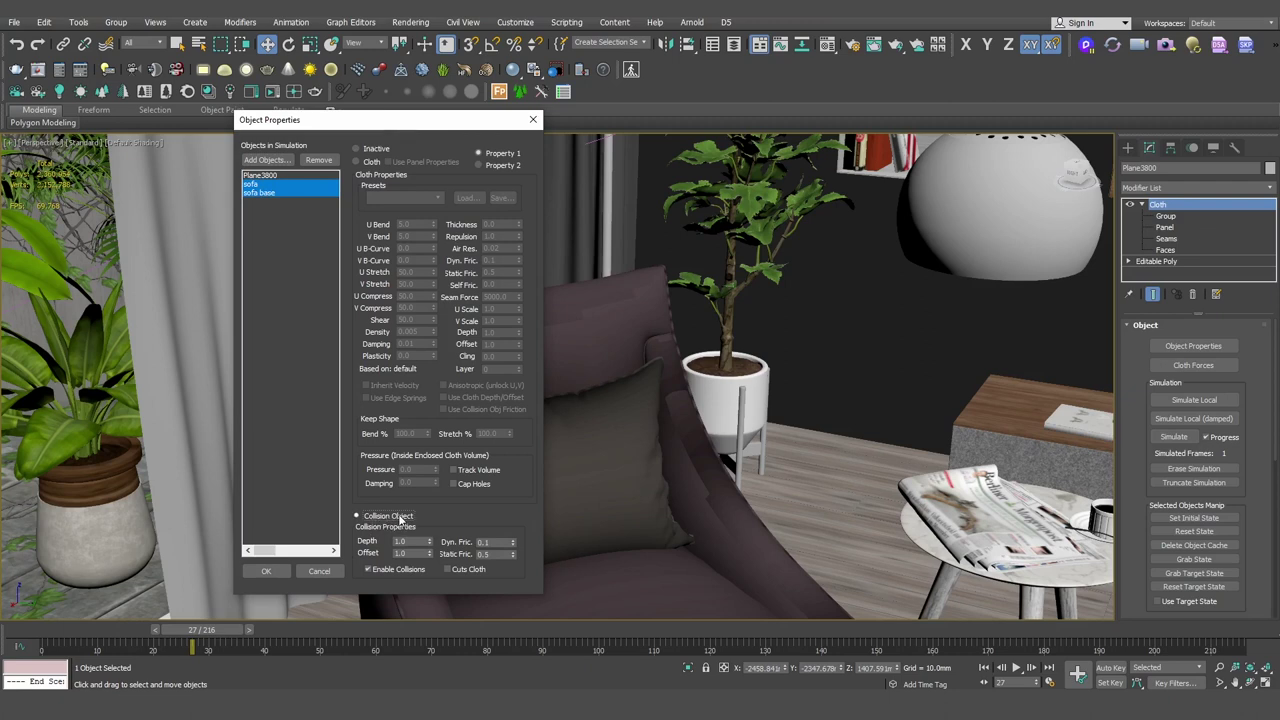
pyautogui.click(272, 573)
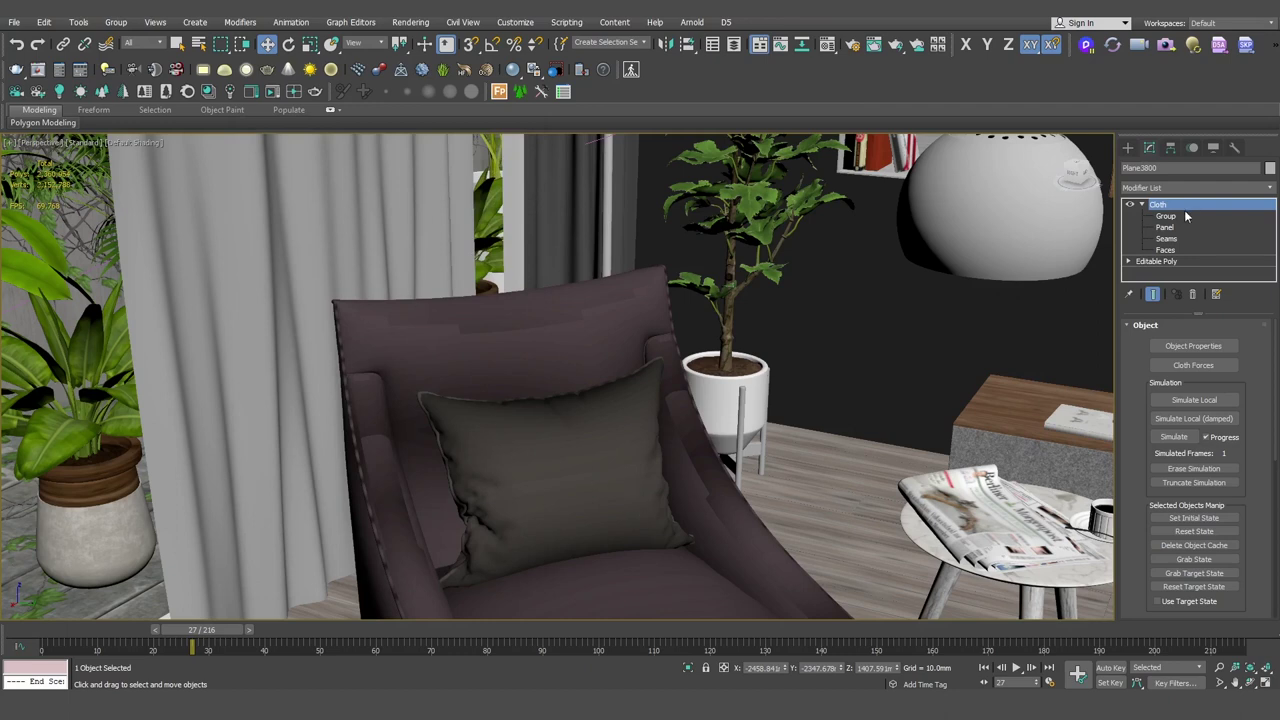
# Simulate the curtain's cloth in the camera view, then rewind to frame 0 and play back the animation
pyautogui.press('c')
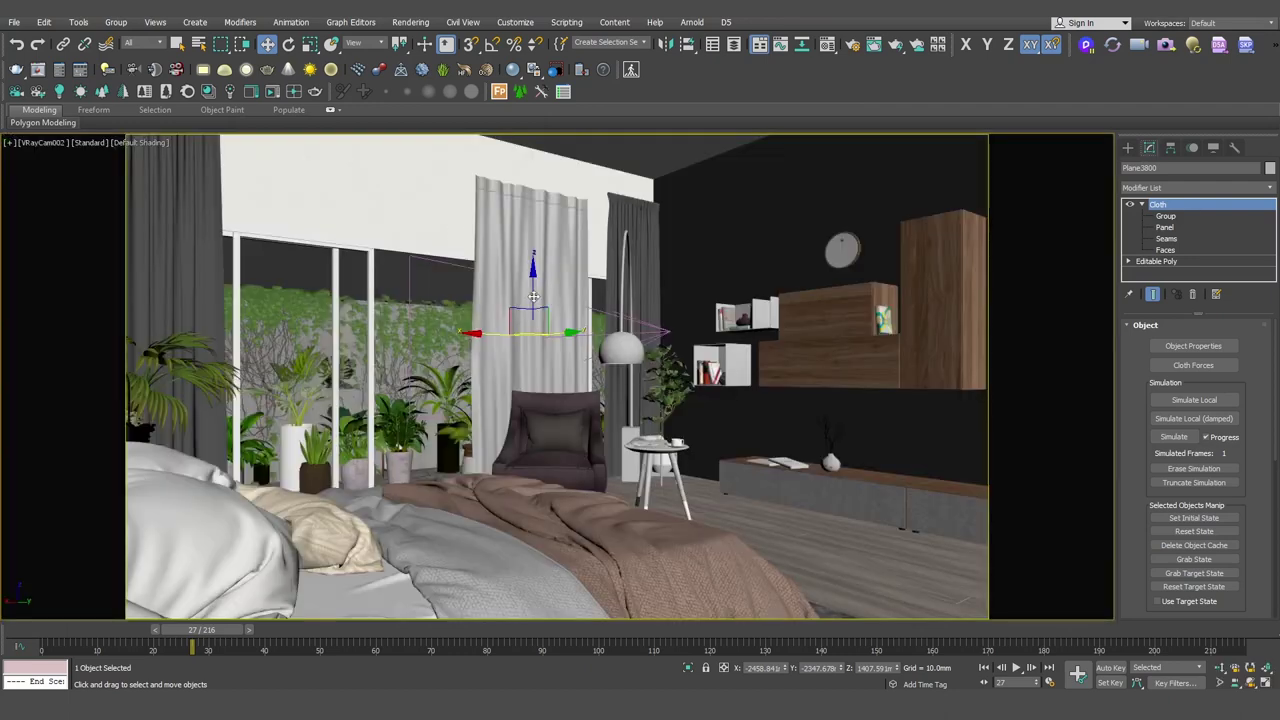
pyautogui.click(1176, 439)
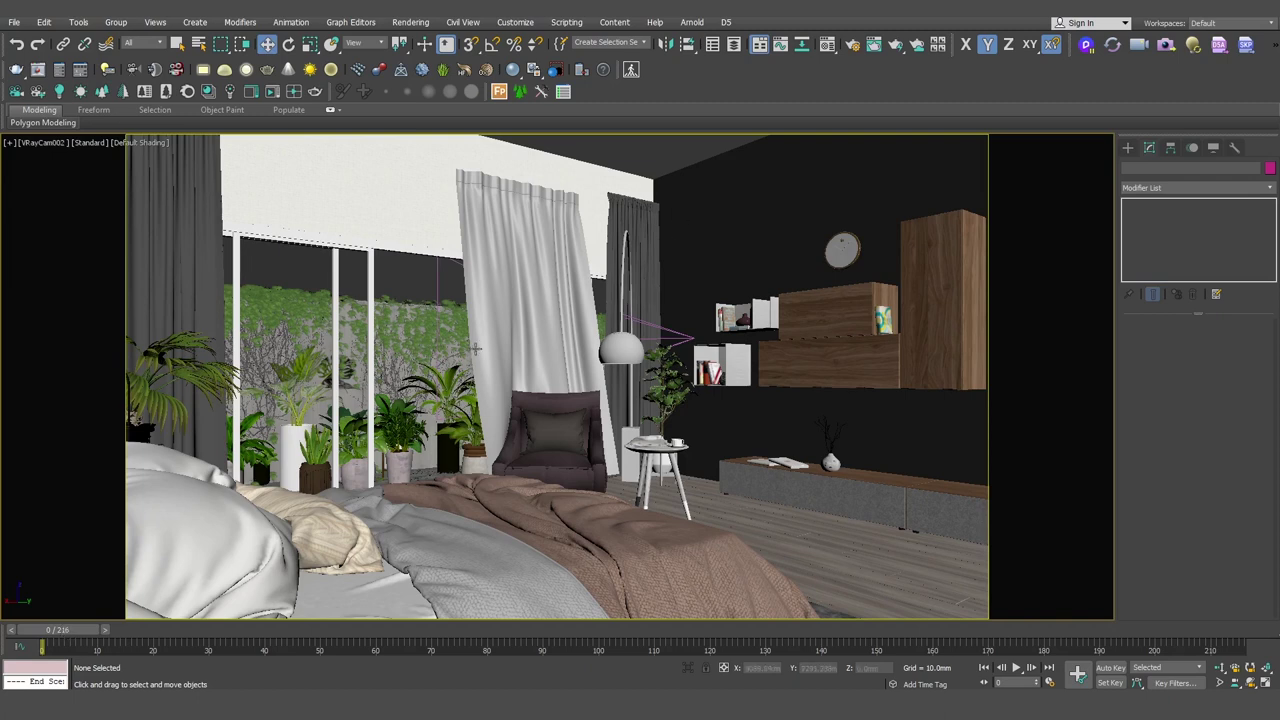
pyautogui.moveTo(49, 631); pyautogui.dragTo(3, 640)
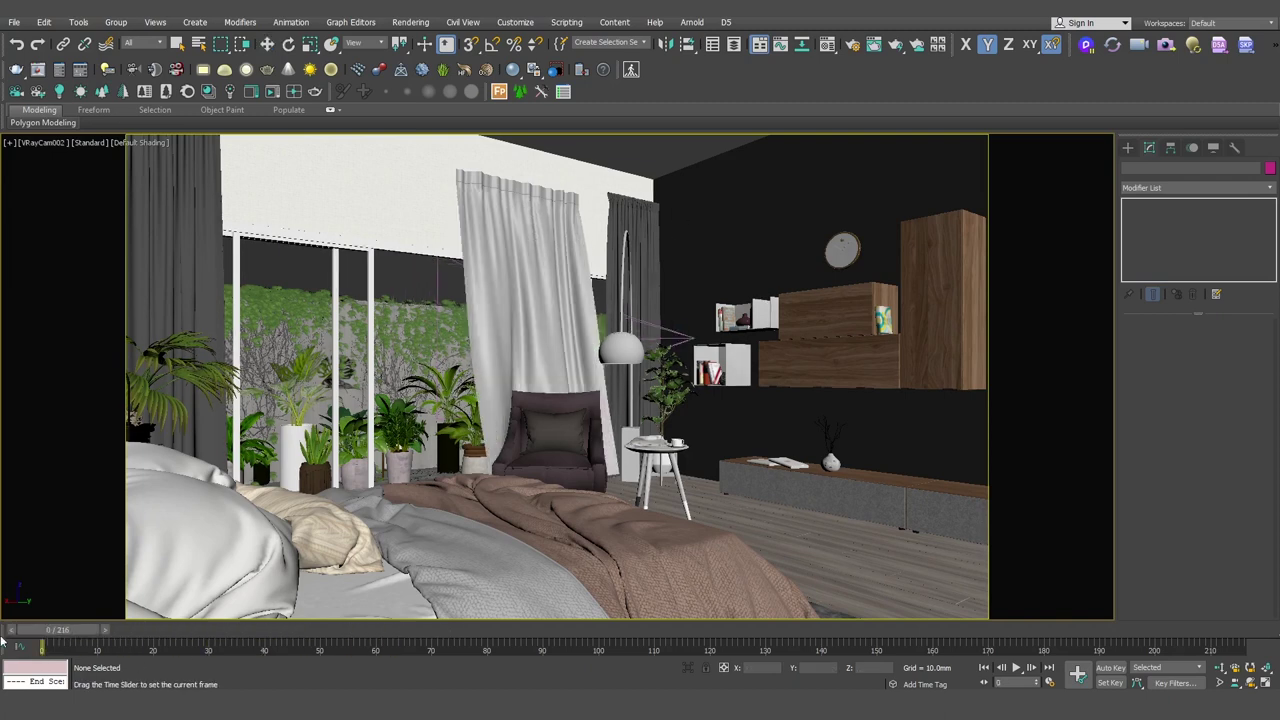
pyautogui.click(1016, 669)
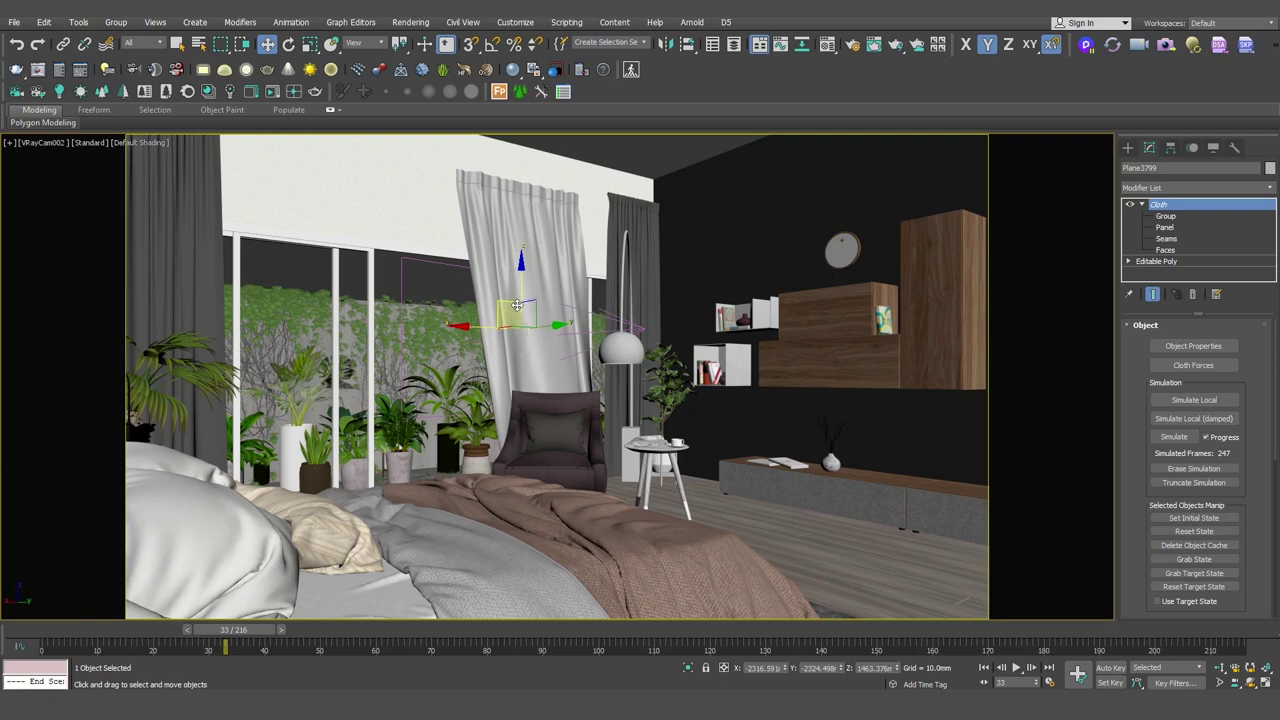
# Try moving the simulated curtain Plane3799 sideways at frame 33 and undo the move
pyautogui.moveTo(529, 311); pyautogui.dragTo(590, 284)
pyautogui.hotkey('ctrl', 'z')
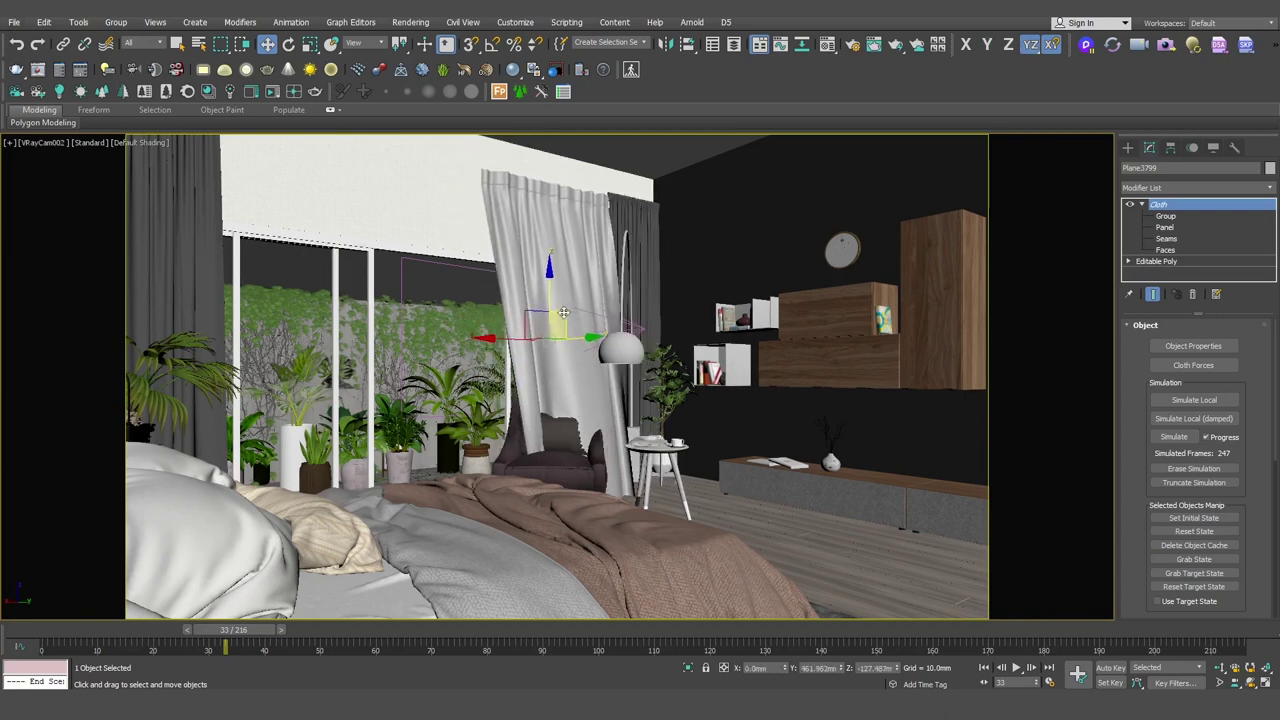
# Export only the selected curtain as the Alembic file Curtain, using the Ogawa format and the active time segment 0 to 216
pyautogui.click(13, 21)
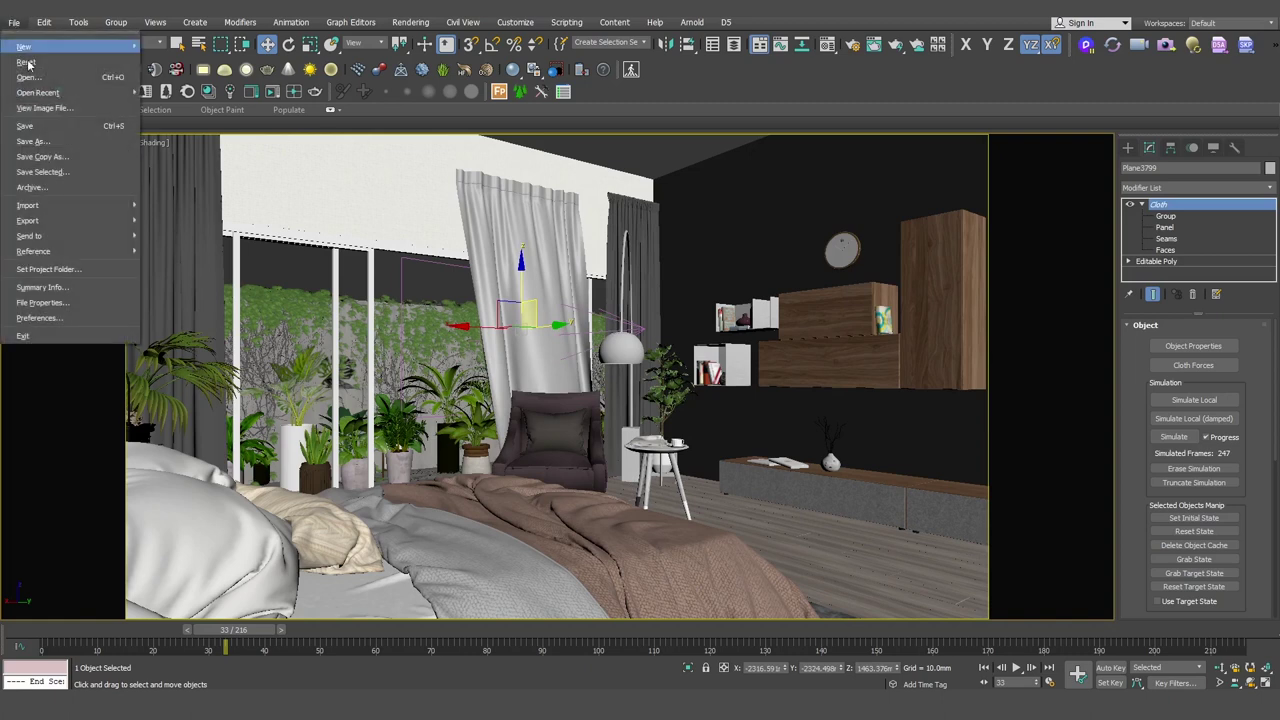
pyautogui.moveTo(47, 223)
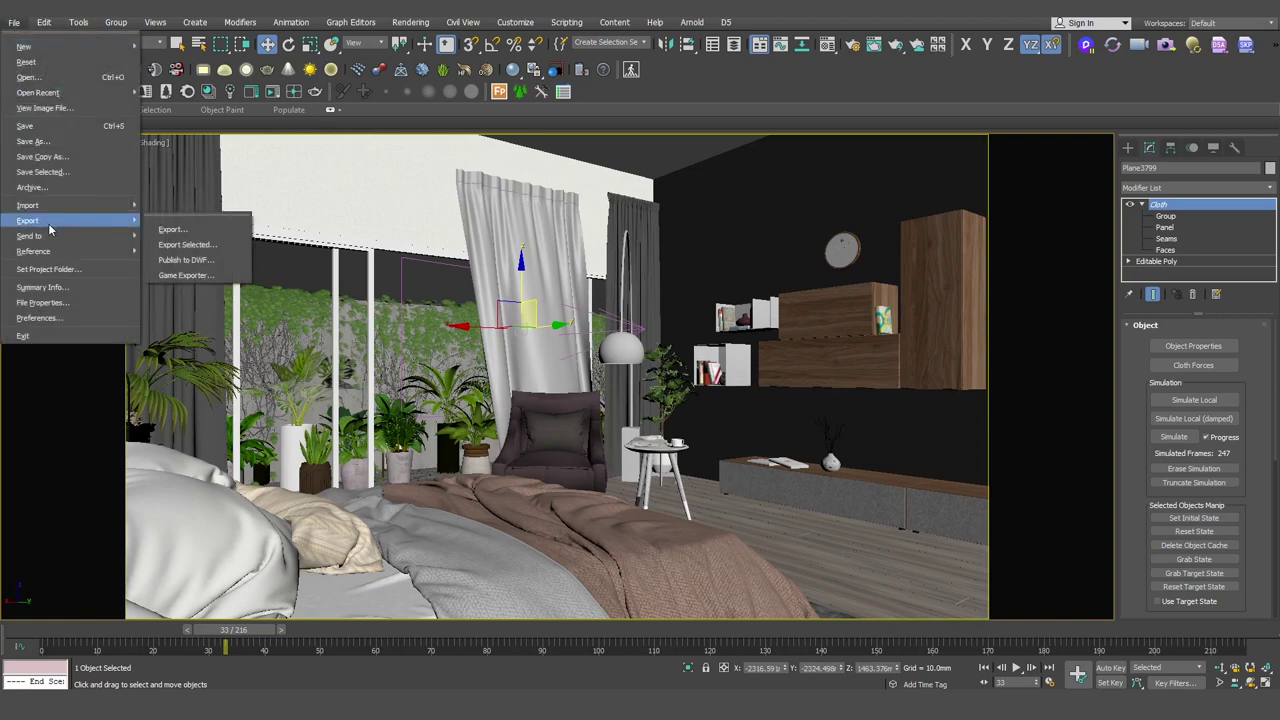
pyautogui.click(221, 246)
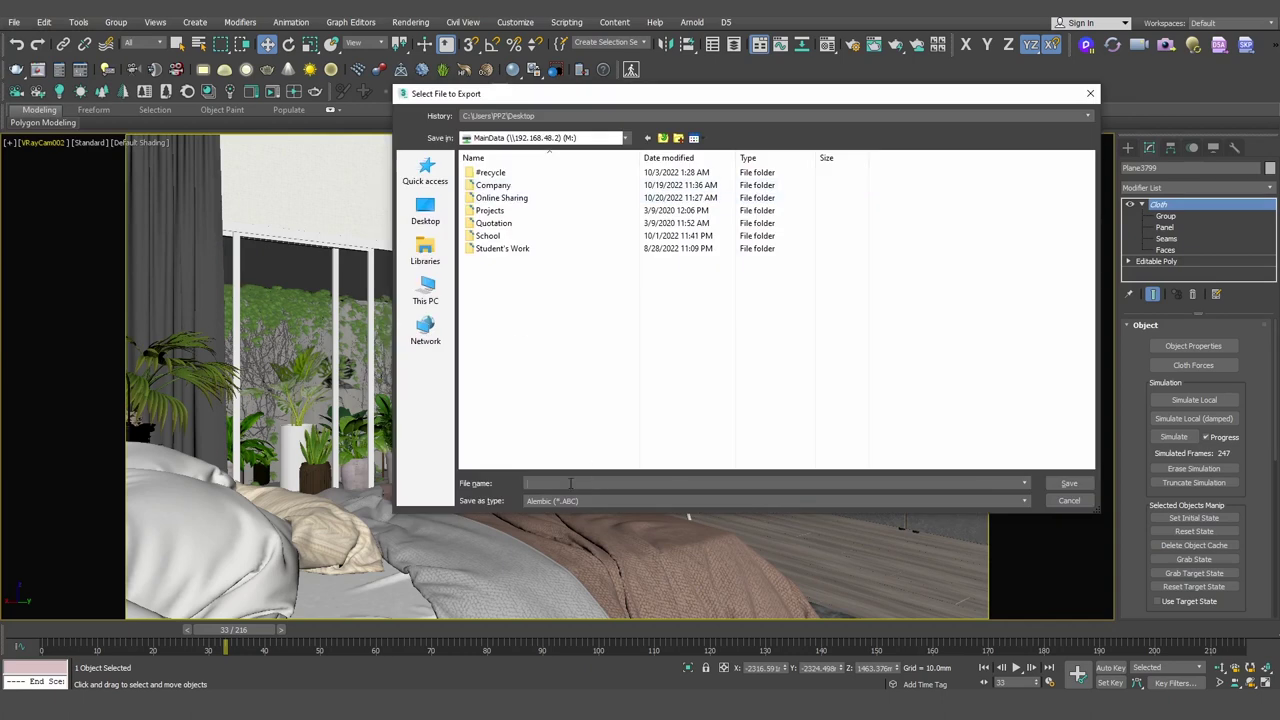
pyautogui.write('Curtain')
pyautogui.click(598, 503)
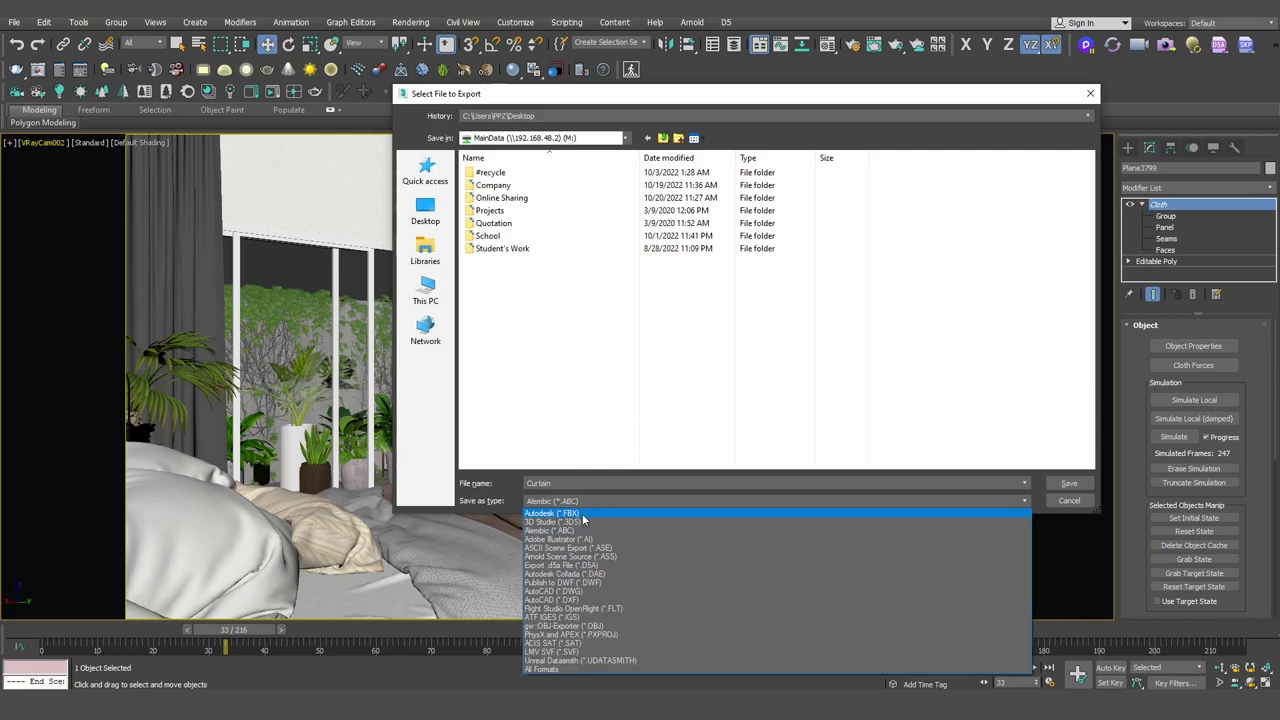
pyautogui.click(590, 537)
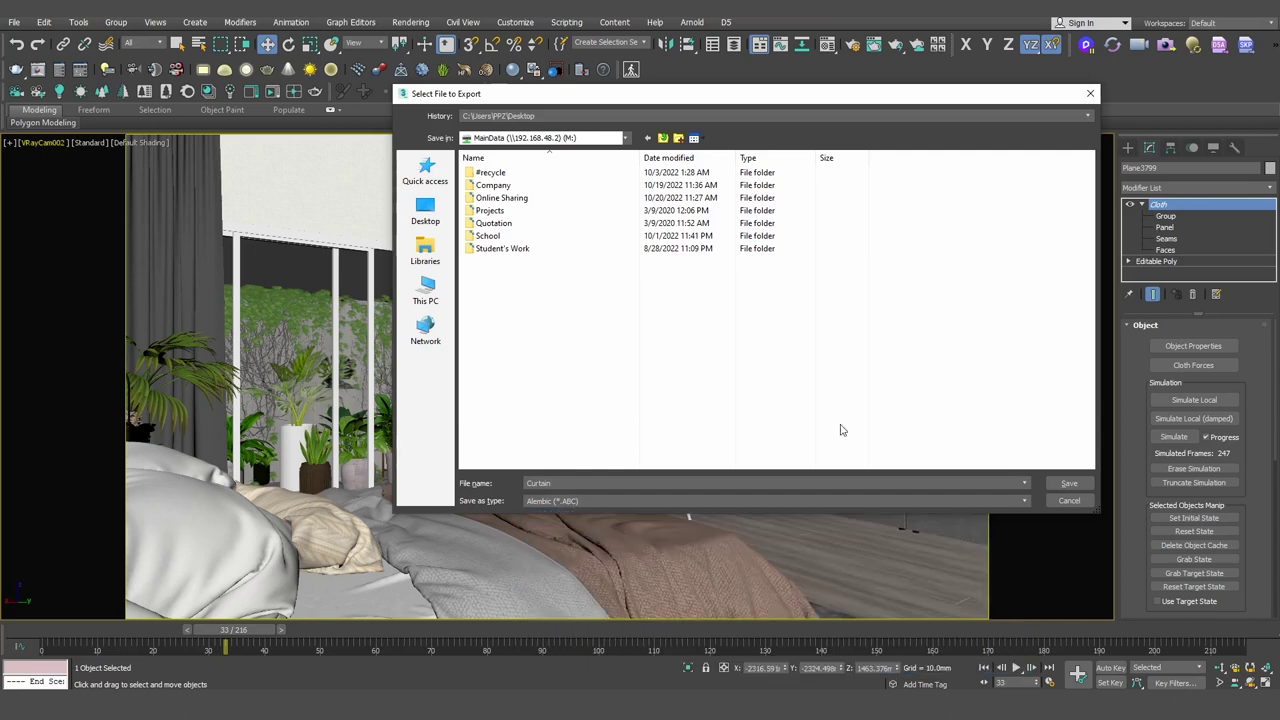
pyautogui.click(1068, 483)
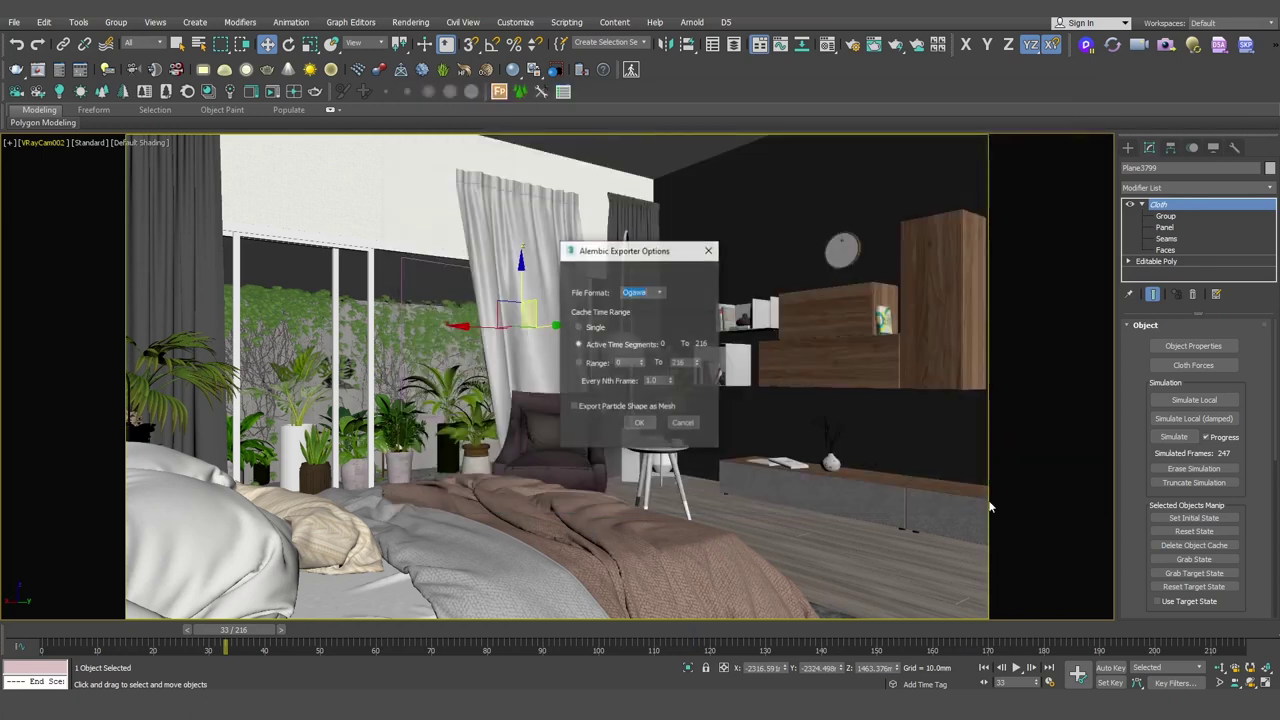
pyautogui.moveTo(622, 256); pyautogui.dragTo(384, 226)
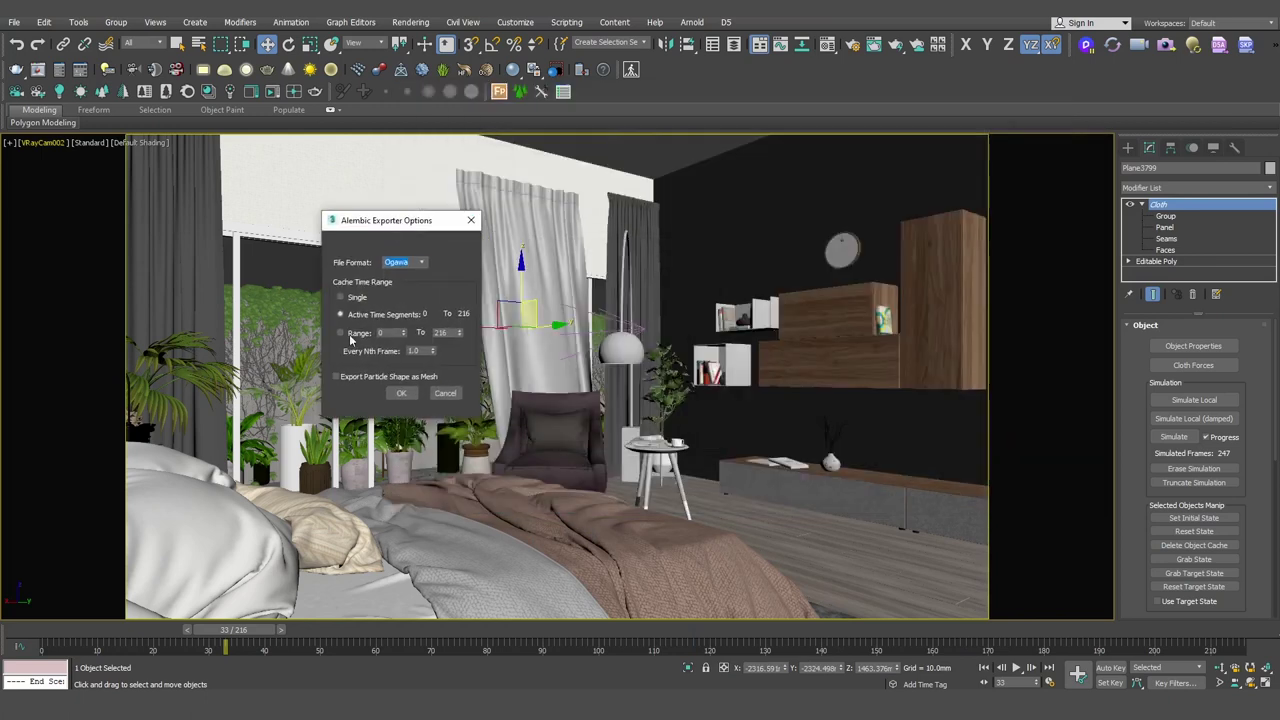
pyautogui.click(401, 394)
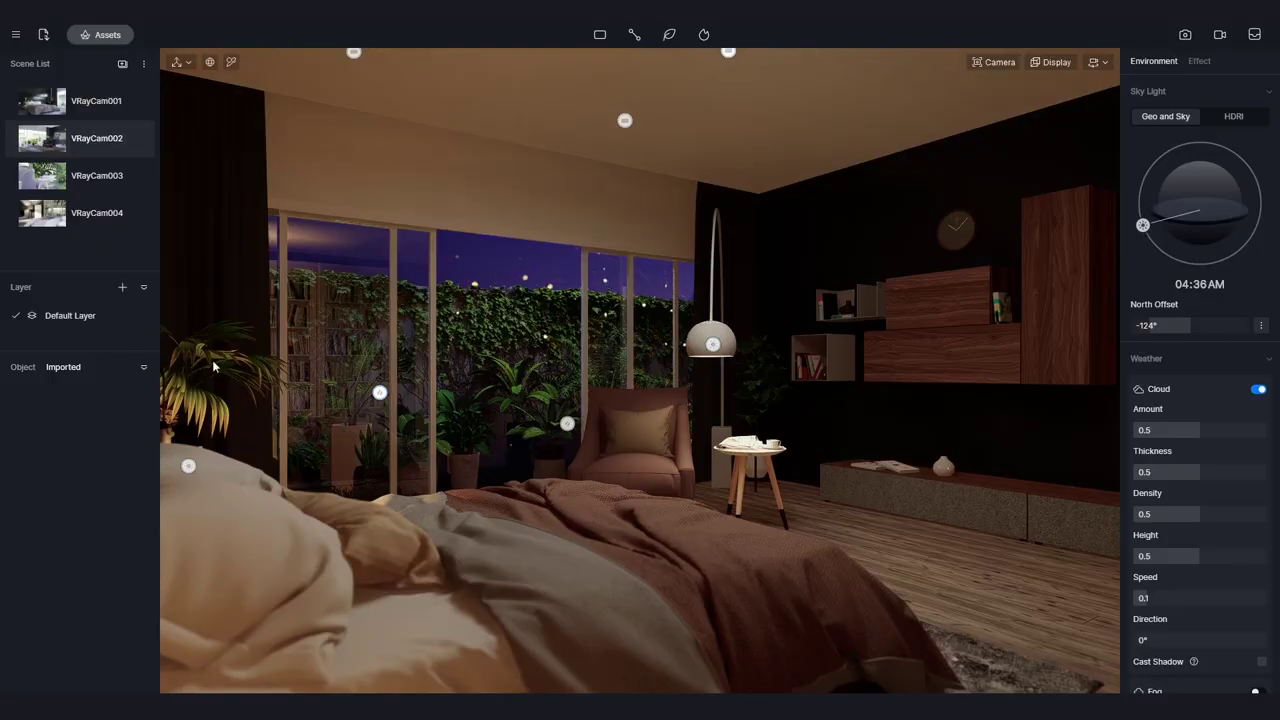
# Switch to D5 Render, import Curtain.ABC from the MainData drive and place it in the VRayCam002 bedroom scene on the bed
pyautogui.click(16, 34)
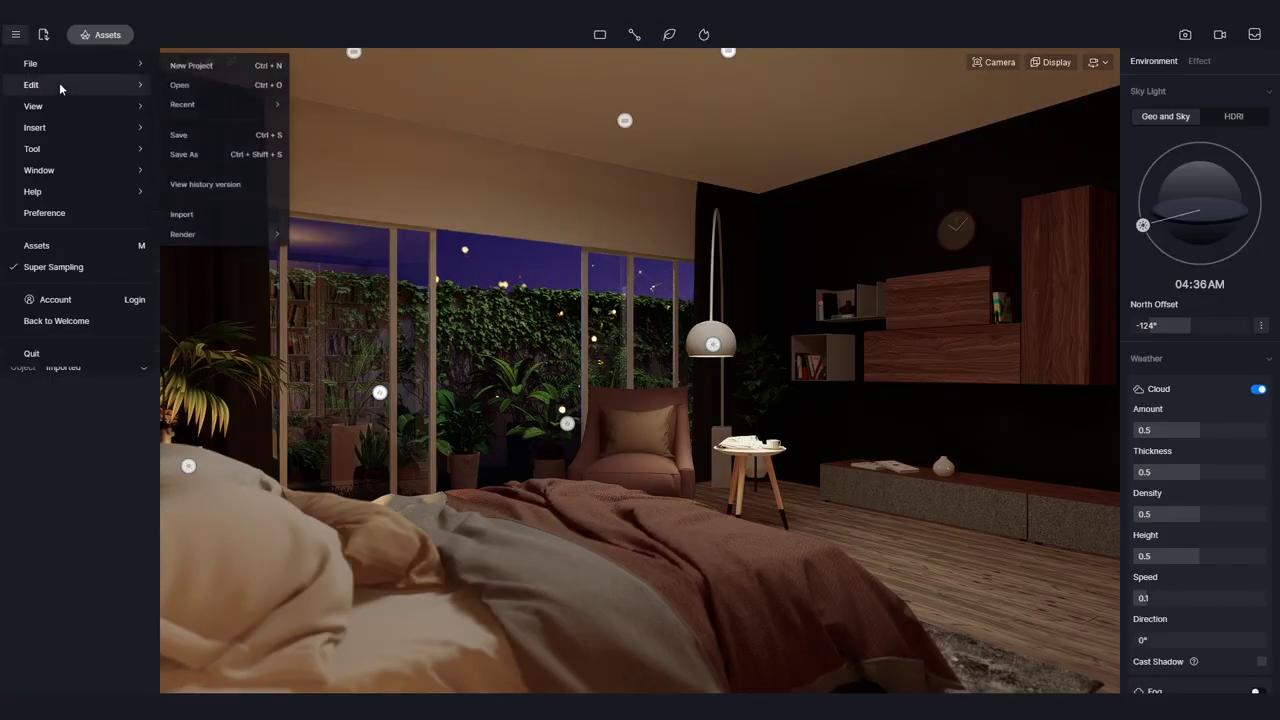
pyautogui.moveTo(63, 63)
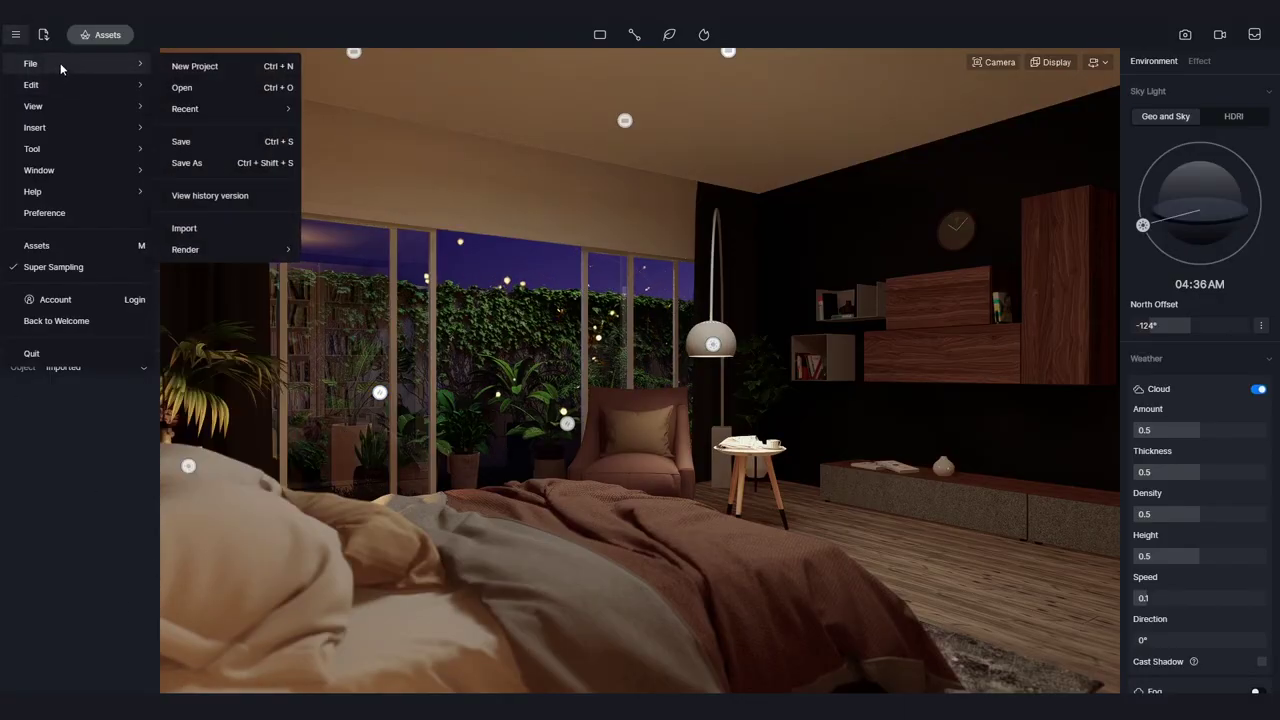
pyautogui.click(224, 230)
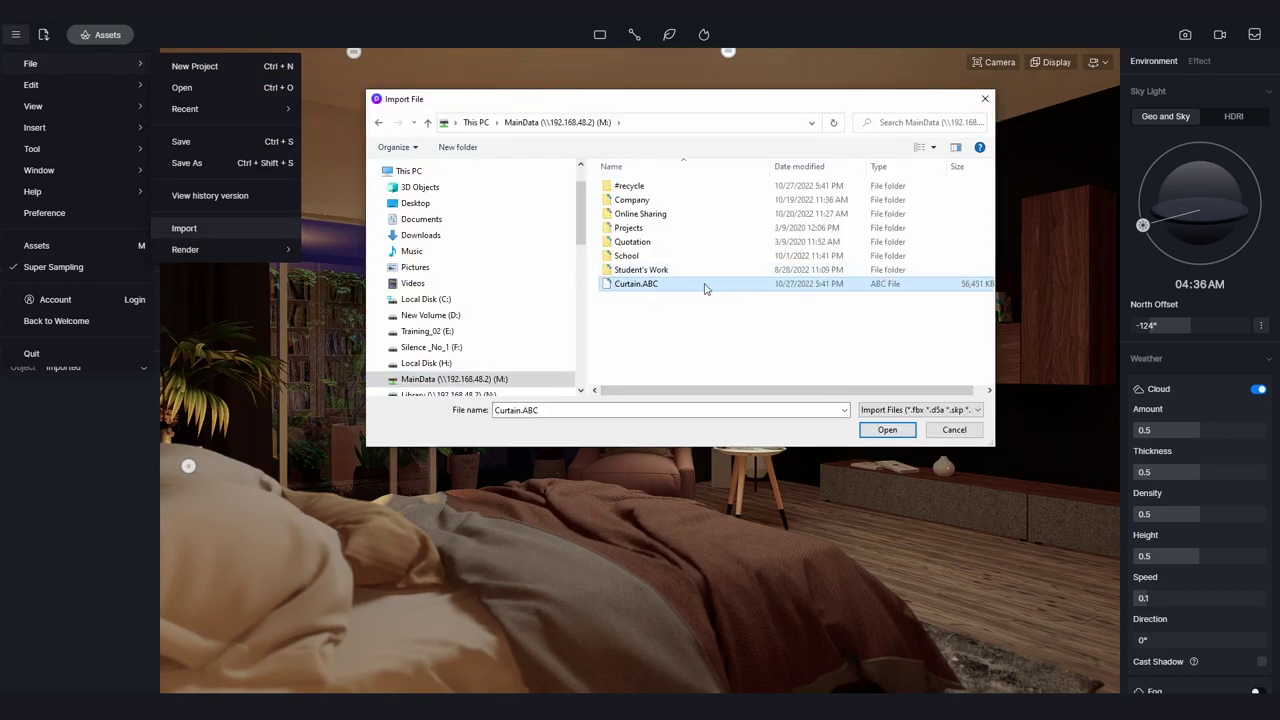
pyautogui.click(887, 429)
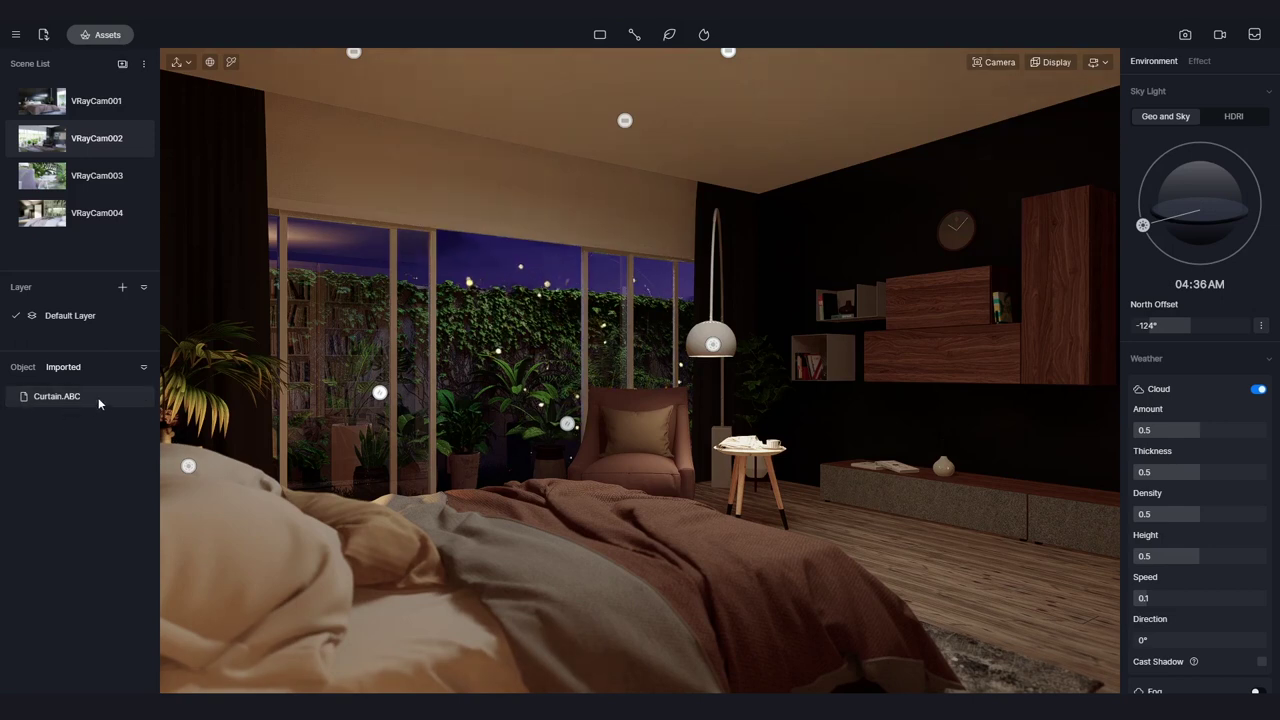
pyautogui.click(98, 396)
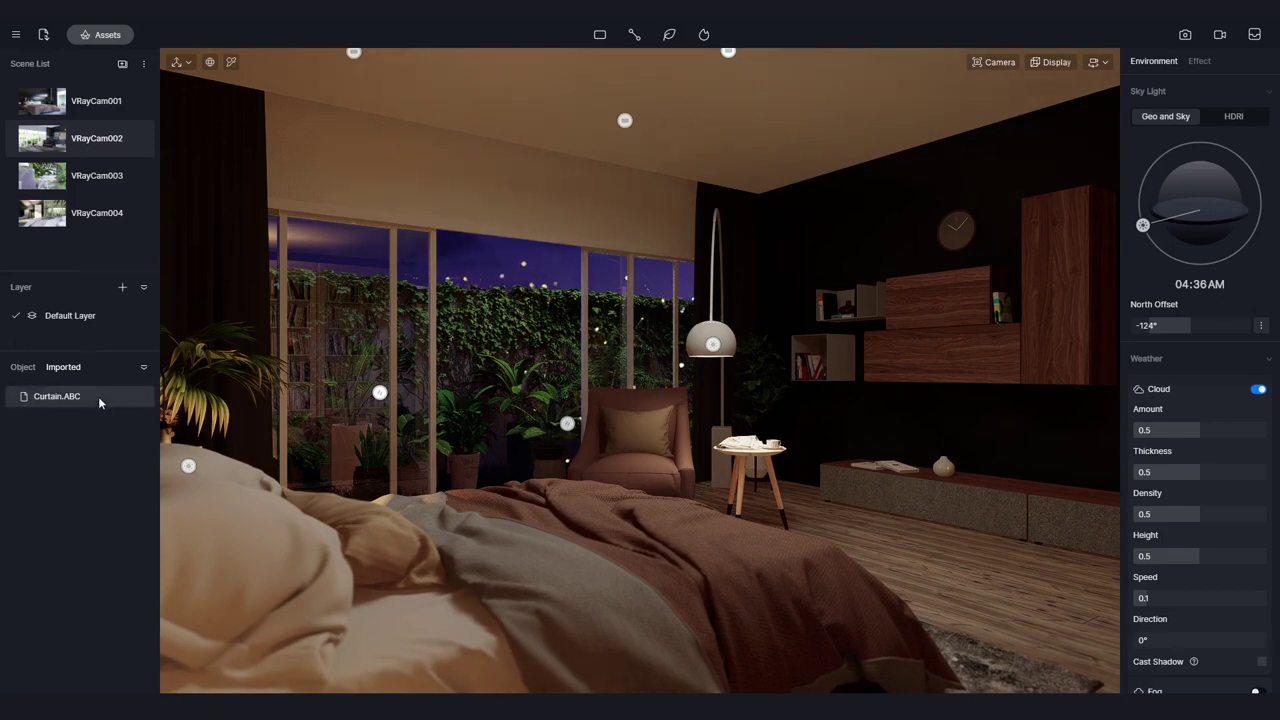
pyautogui.click(506, 541)
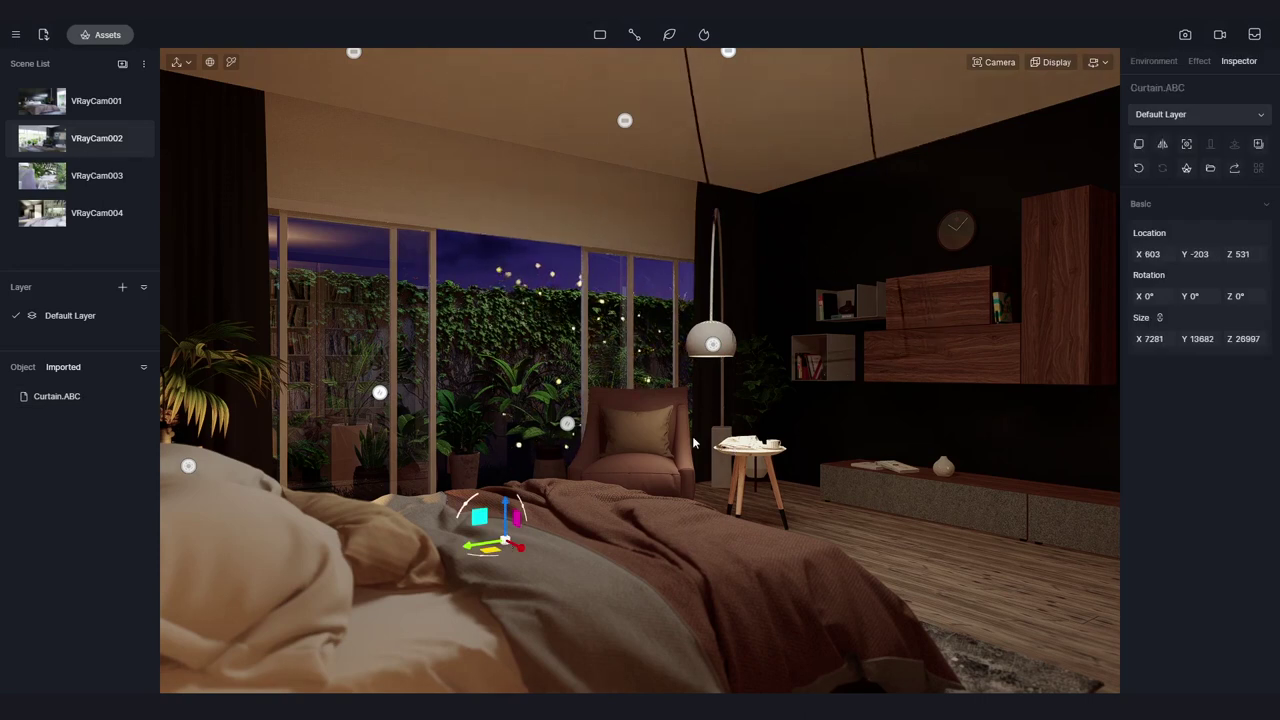
# Try scaling the placed curtain proportionally with an X size of 100 and then 500
pyautogui.click(1150, 339)
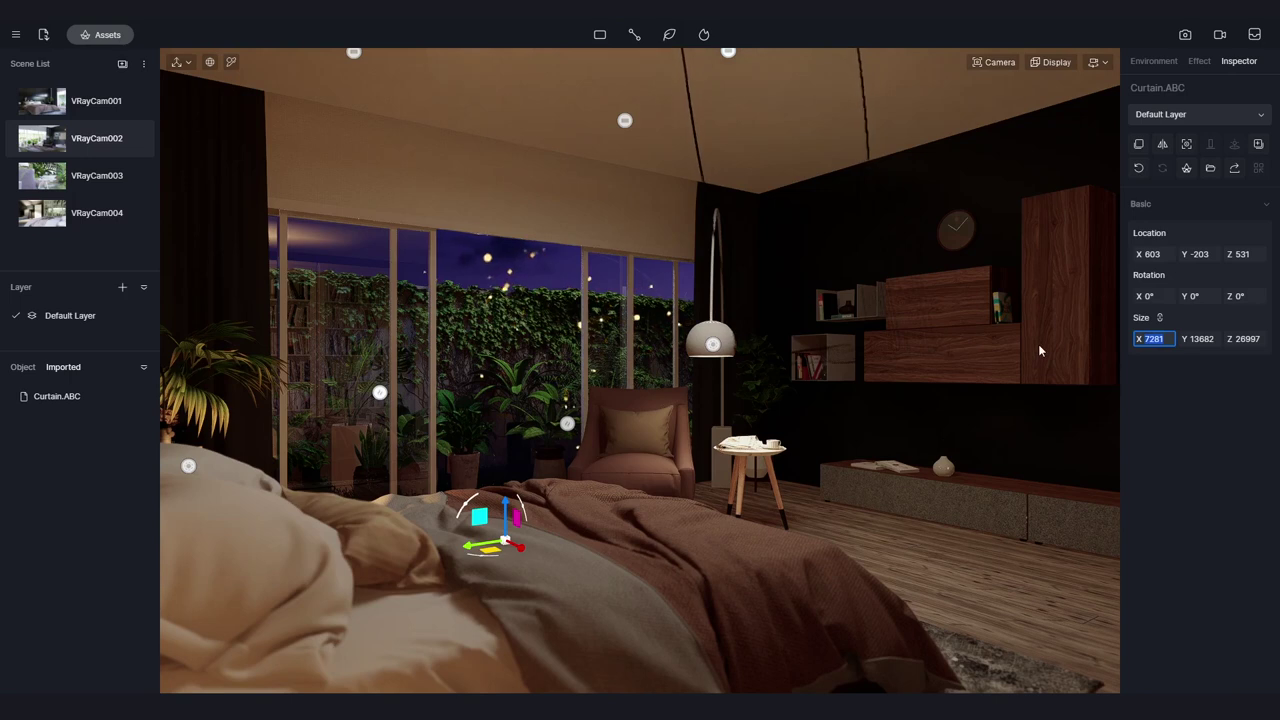
pyautogui.write('100')
pyautogui.press('Return')
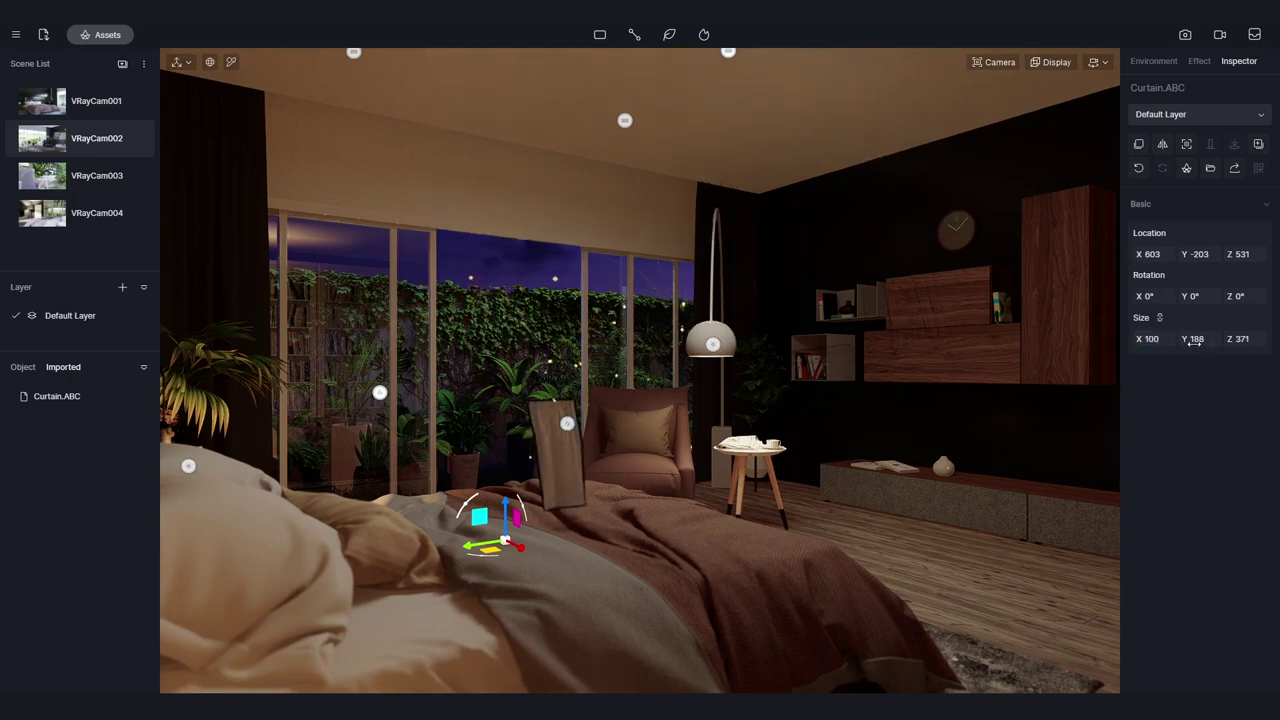
pyautogui.write('500')
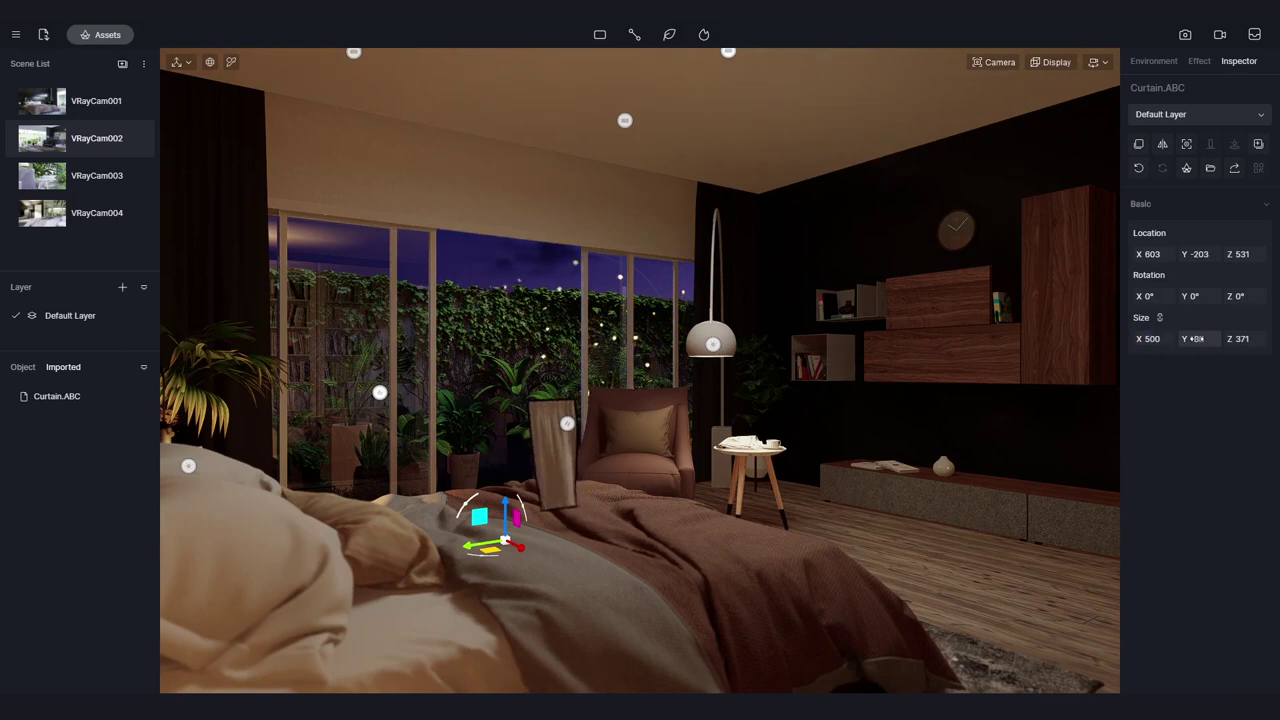
pyautogui.press('Return')
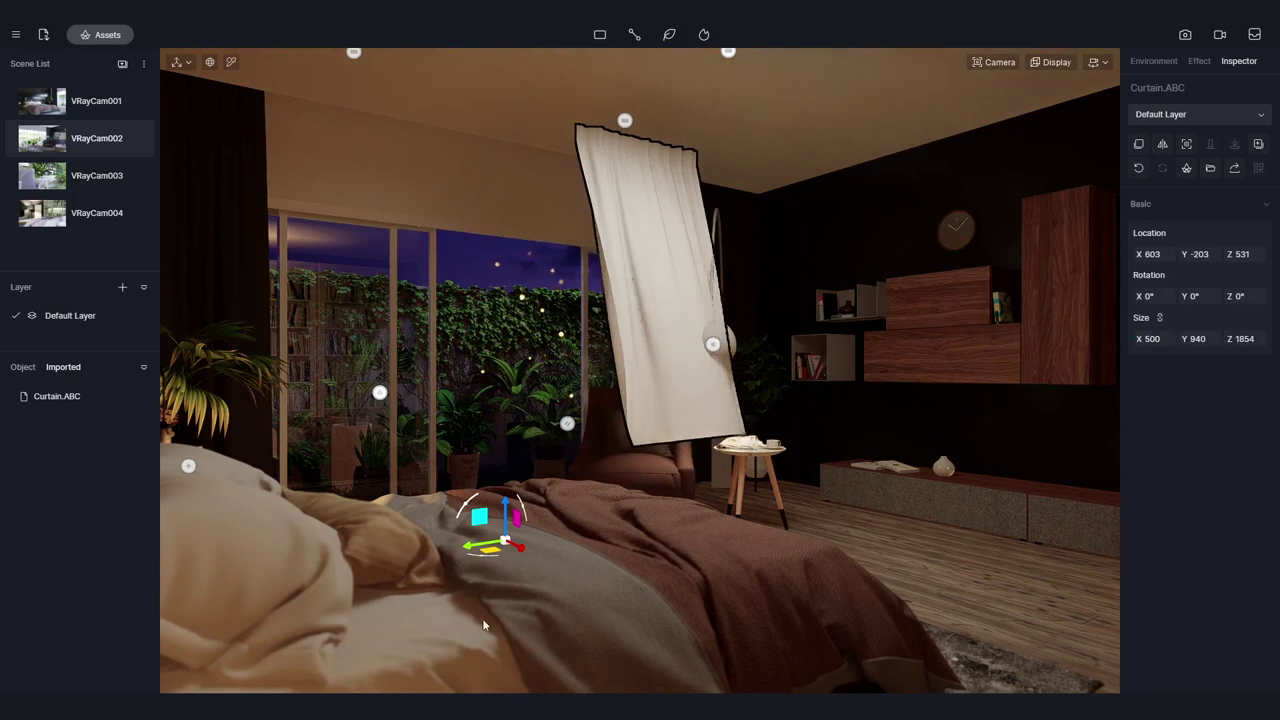
# Move the curtain back toward the window to about X -739 and scale it proportionally to an X size of 800
pyautogui.moveTo(519, 553); pyautogui.dragTo(396, 491)
pyautogui.moveTo(390, 535)
pyautogui.mouseDown()
pyautogui.moveTo(374, 530)
pyautogui.moveTo(392, 535)
pyautogui.mouseUp()
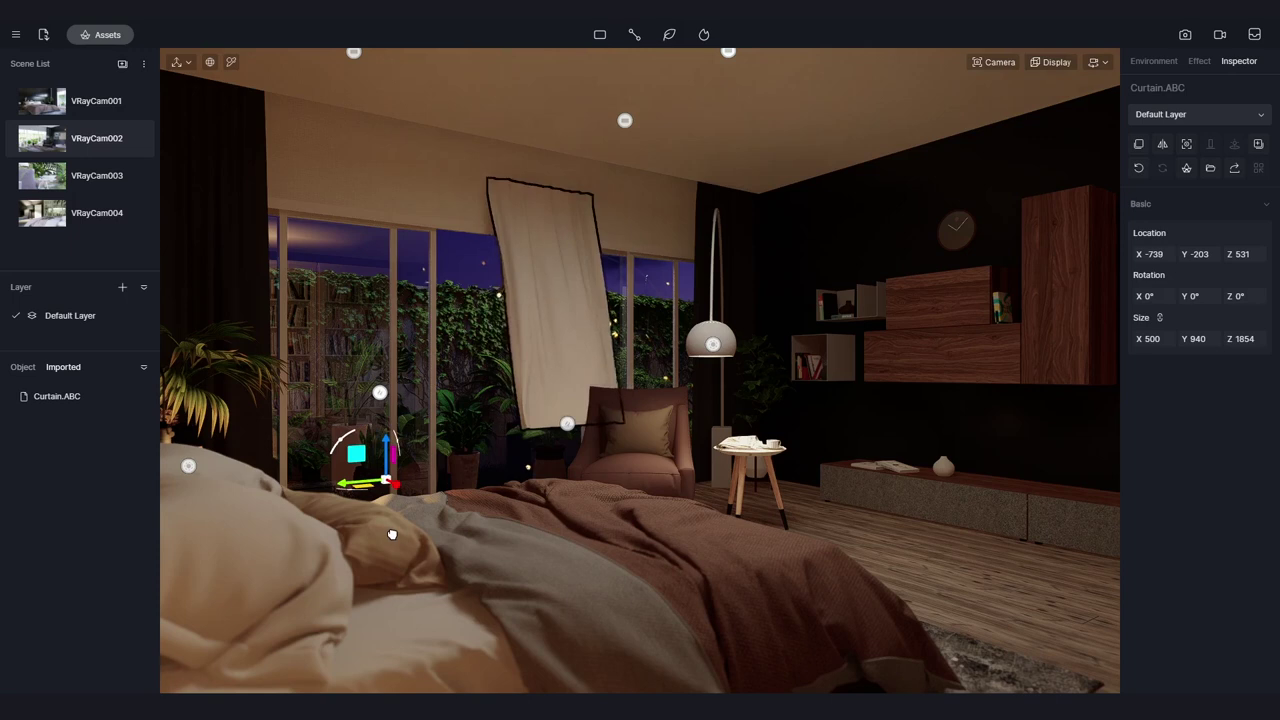
pyautogui.click(1148, 338)
pyautogui.write('800')
pyautogui.press('Return')
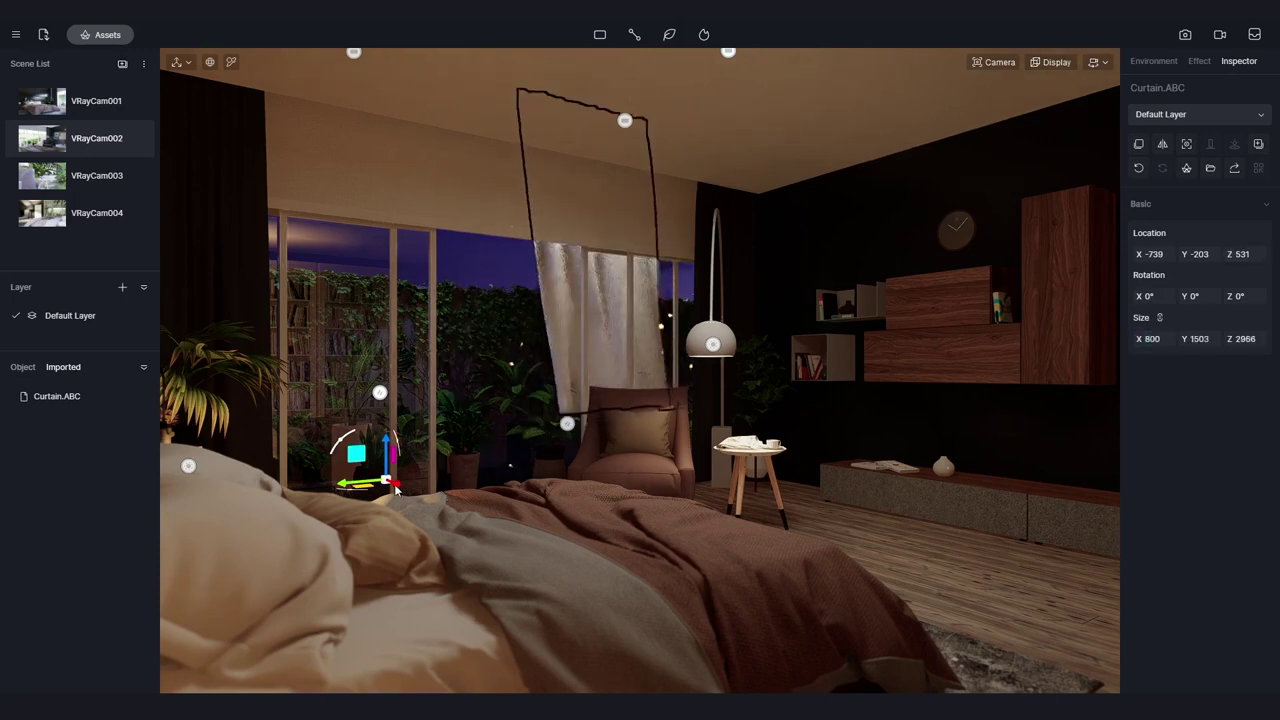
# Reposition the enlarged curtain behind the armchair at about X 76 and Z -197, adjusting its Y location along the window
pyautogui.moveTo(398, 484); pyautogui.dragTo(441, 680)
pyautogui.moveTo(614, 400); pyautogui.dragTo(636, 505, button='right')
pyautogui.moveTo(441, 671); pyautogui.dragTo(448, 672)
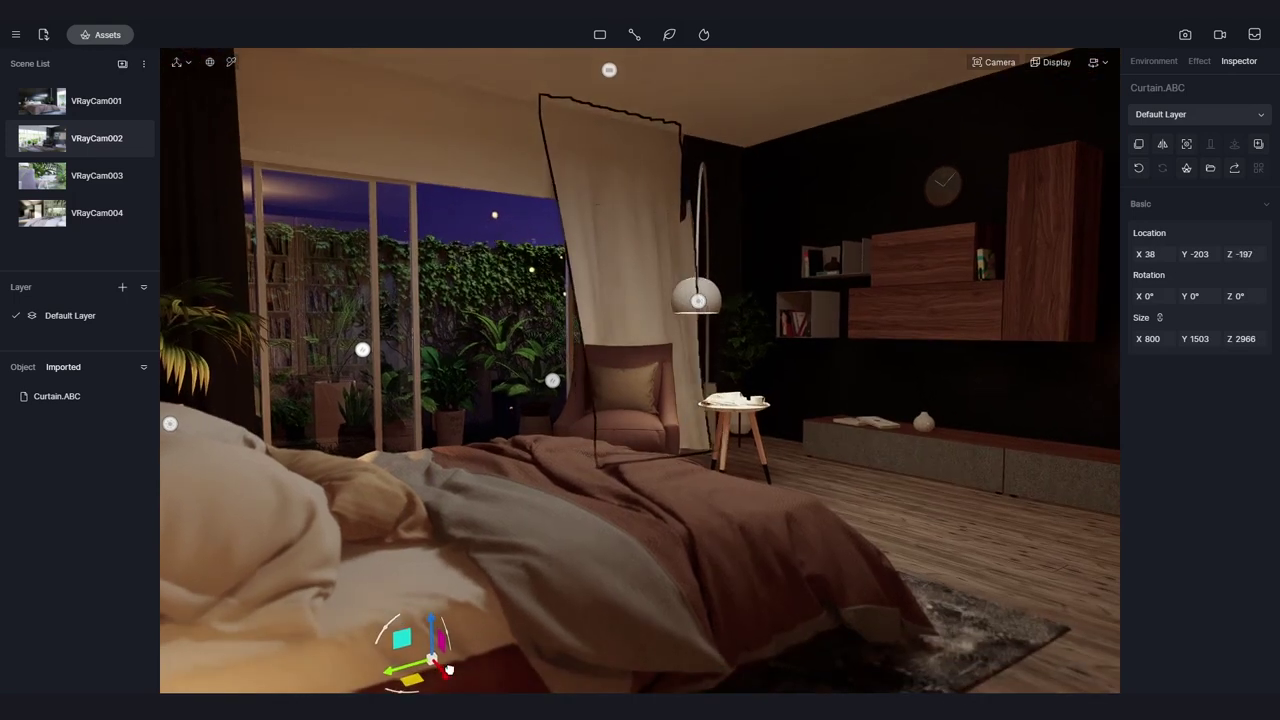
pyautogui.moveTo(1170, 254); pyautogui.dragTo(1277, 257)
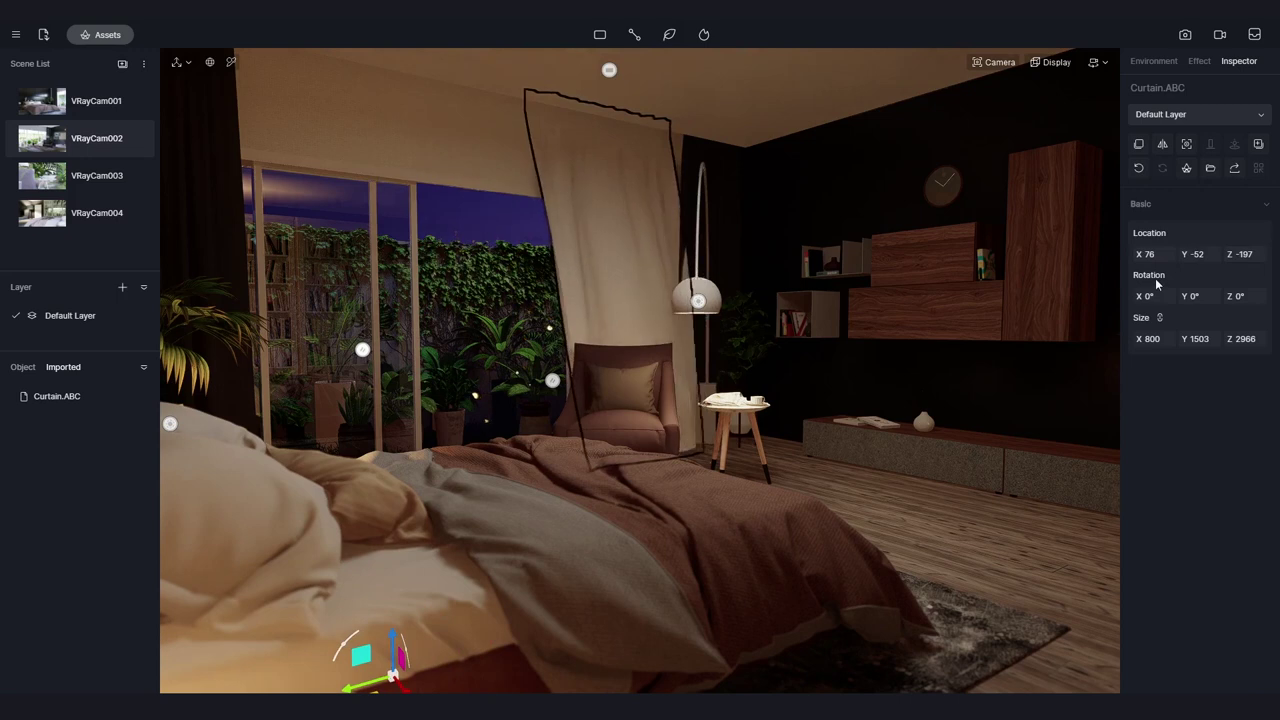
pyautogui.moveTo(1198, 255); pyautogui.dragTo(1266, 256)
pyautogui.click(786, 486)
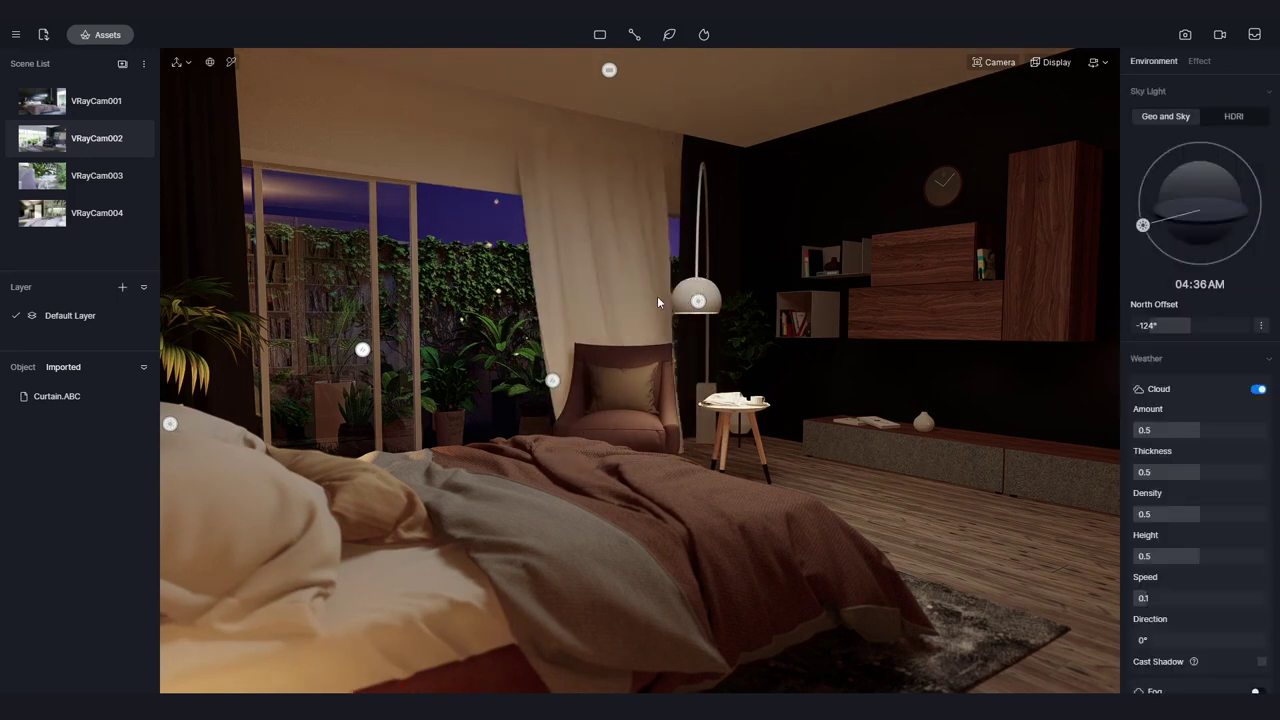
# Fine-tune the curtain's X location behind the armchair and deselect it
pyautogui.click(657, 300)
pyautogui.moveTo(1152, 254); pyautogui.dragTo(1244, 255)
pyautogui.moveTo(1167, 257); pyautogui.dragTo(1214, 257)
pyautogui.click(697, 421)
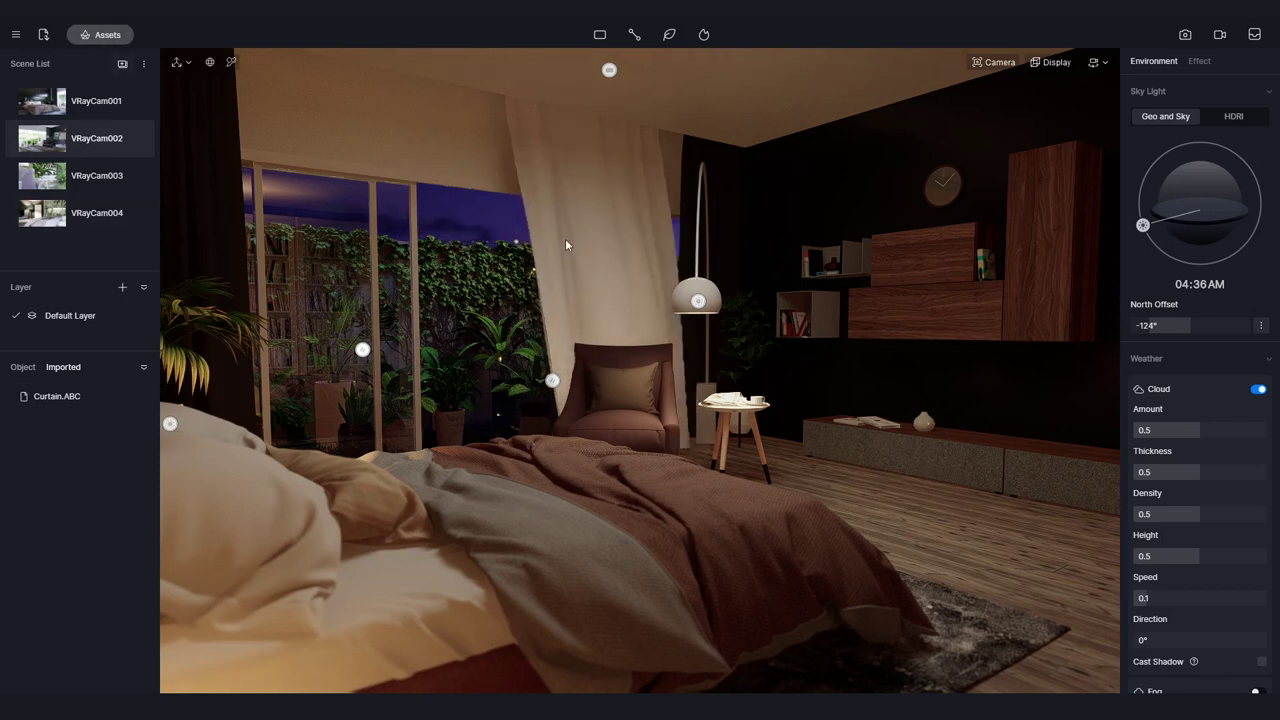
# Apply the Blue And White Check Cloth material from the online cotton and linen fabrics to the curtain and close the asset library
pyautogui.click(118, 37)
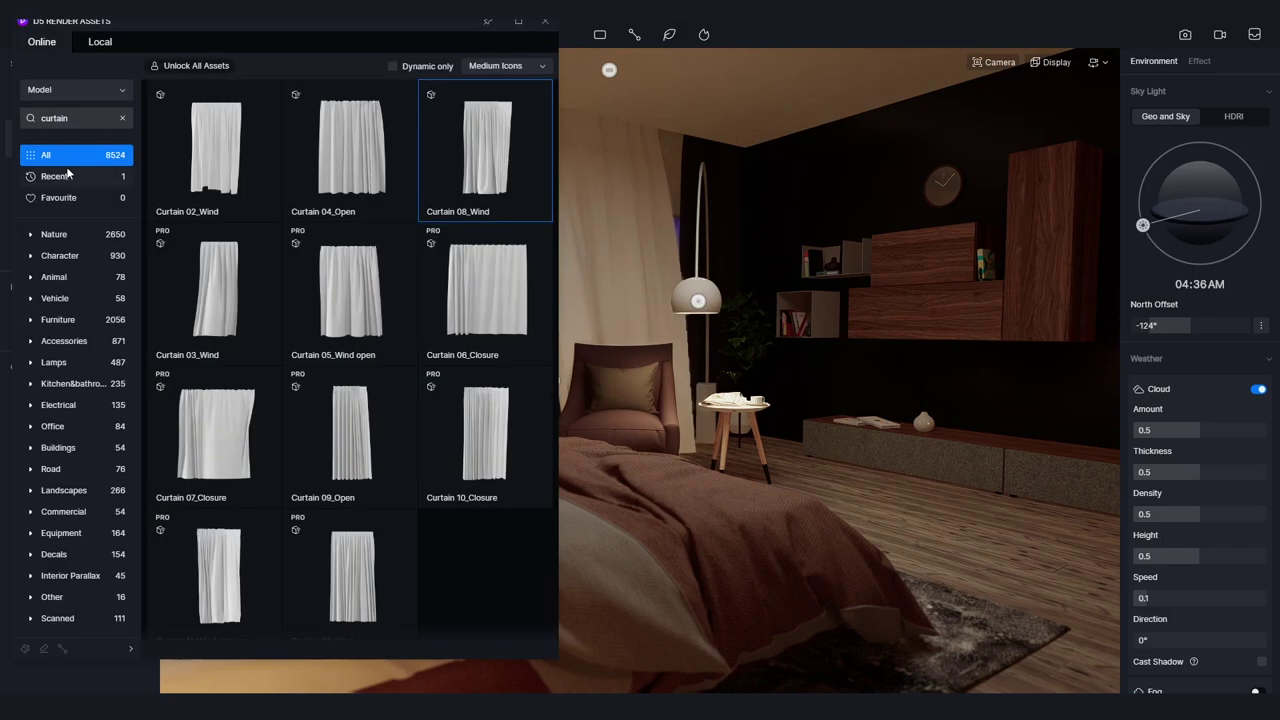
pyautogui.click(110, 90)
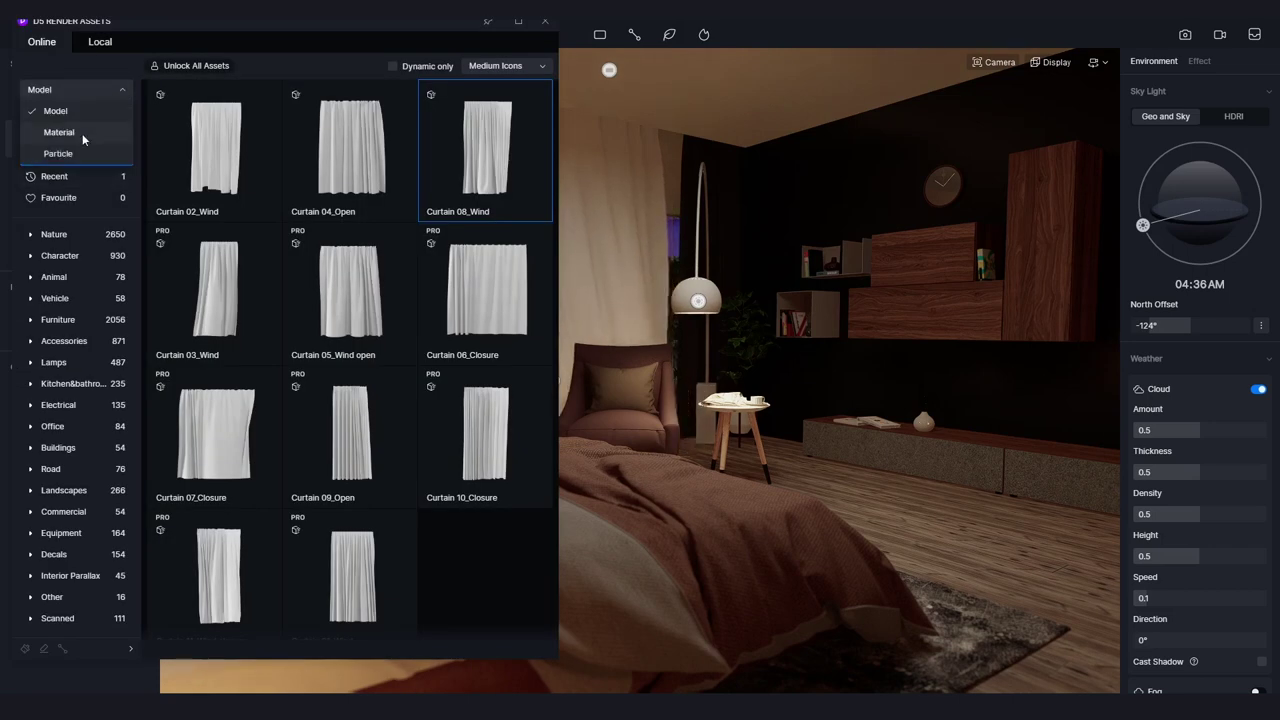
pyautogui.click(82, 134)
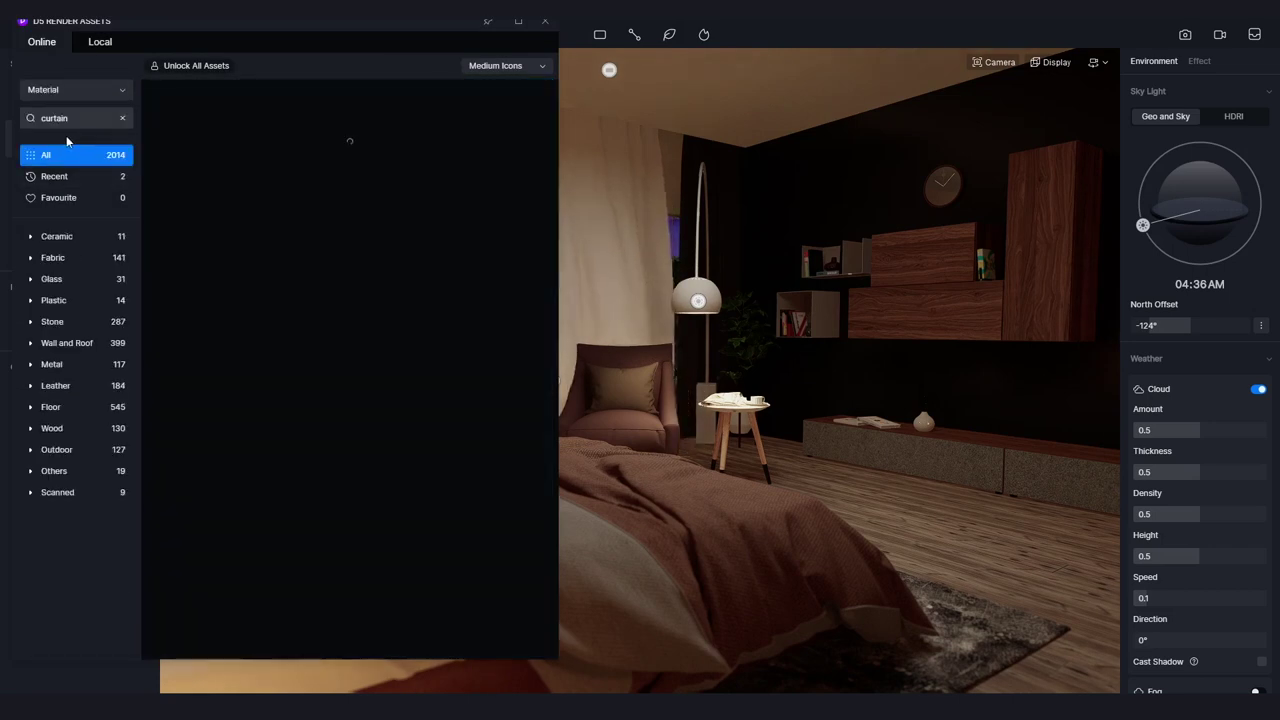
pyautogui.click(58, 258)
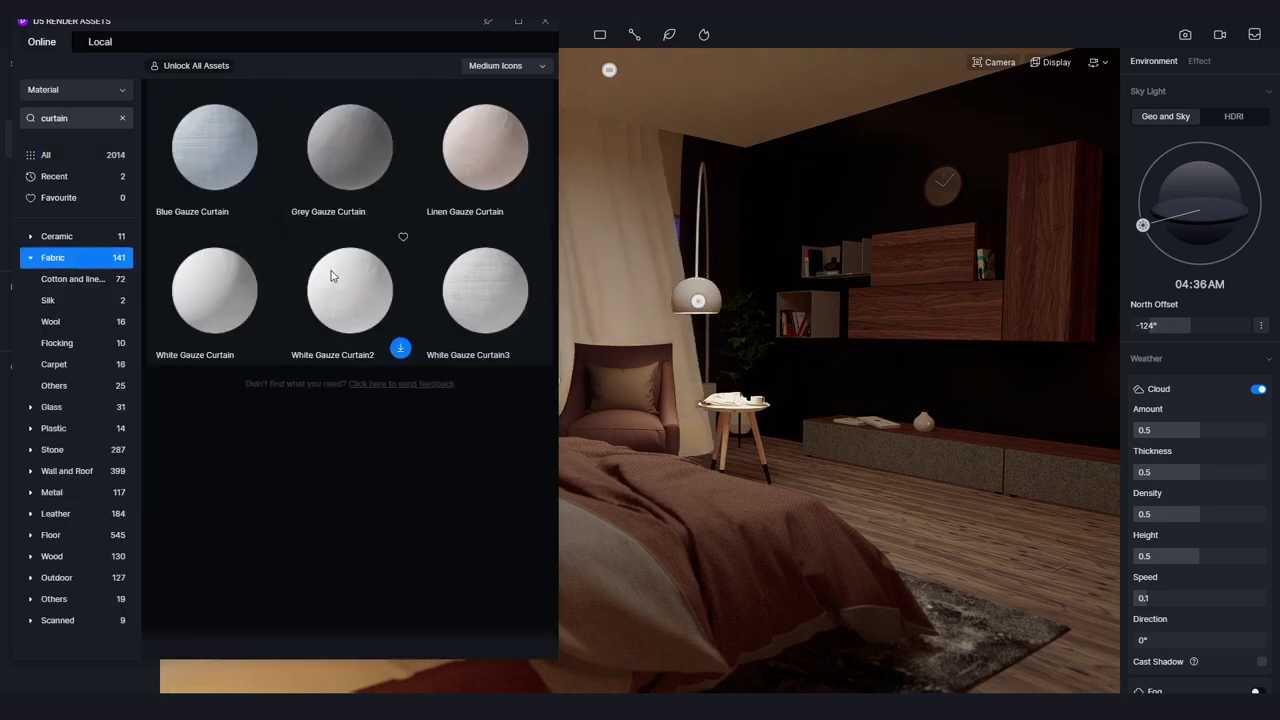
pyautogui.click(72, 279)
pyautogui.moveTo(485, 290); pyautogui.dragTo(605, 297)
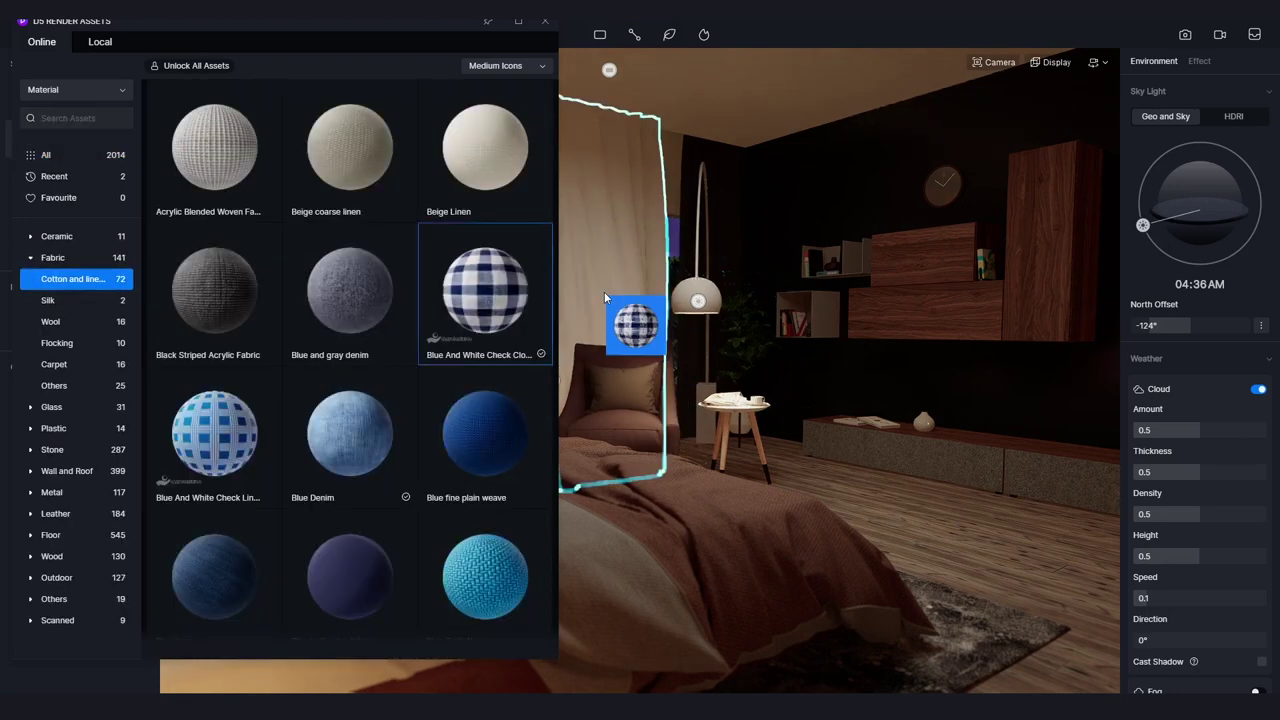
pyautogui.click(640, 240)
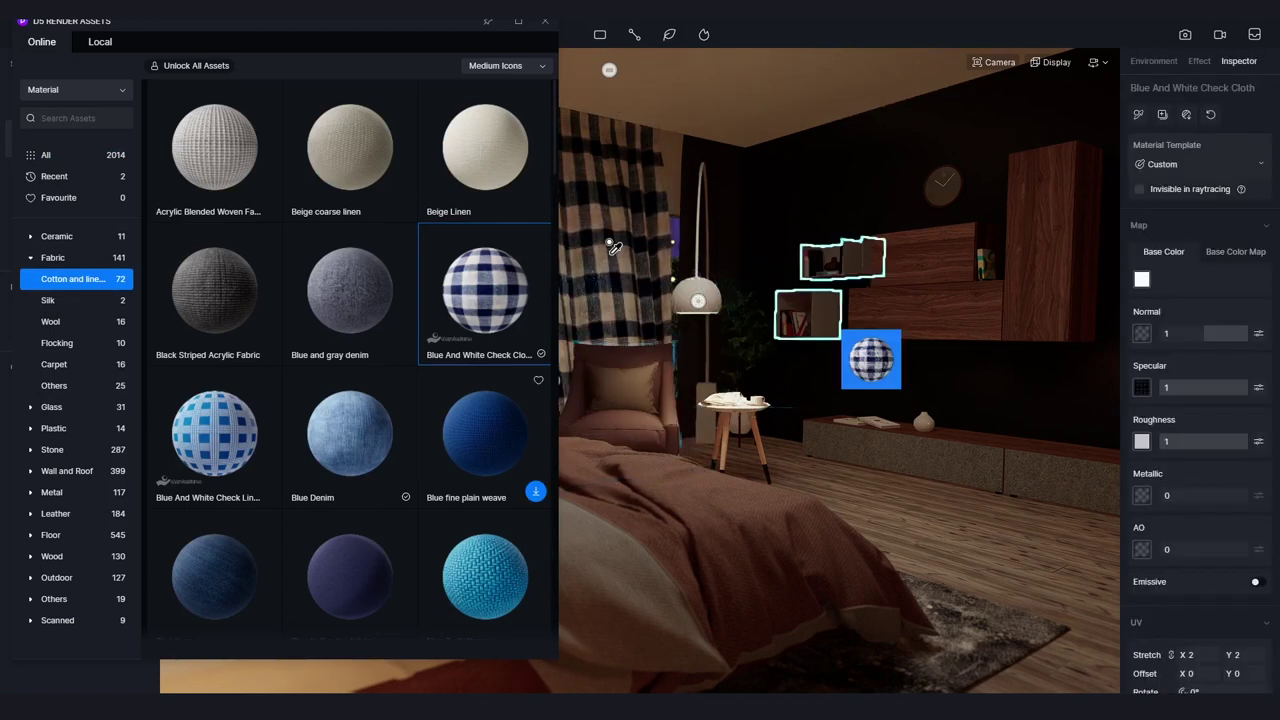
pyautogui.click(545, 21)
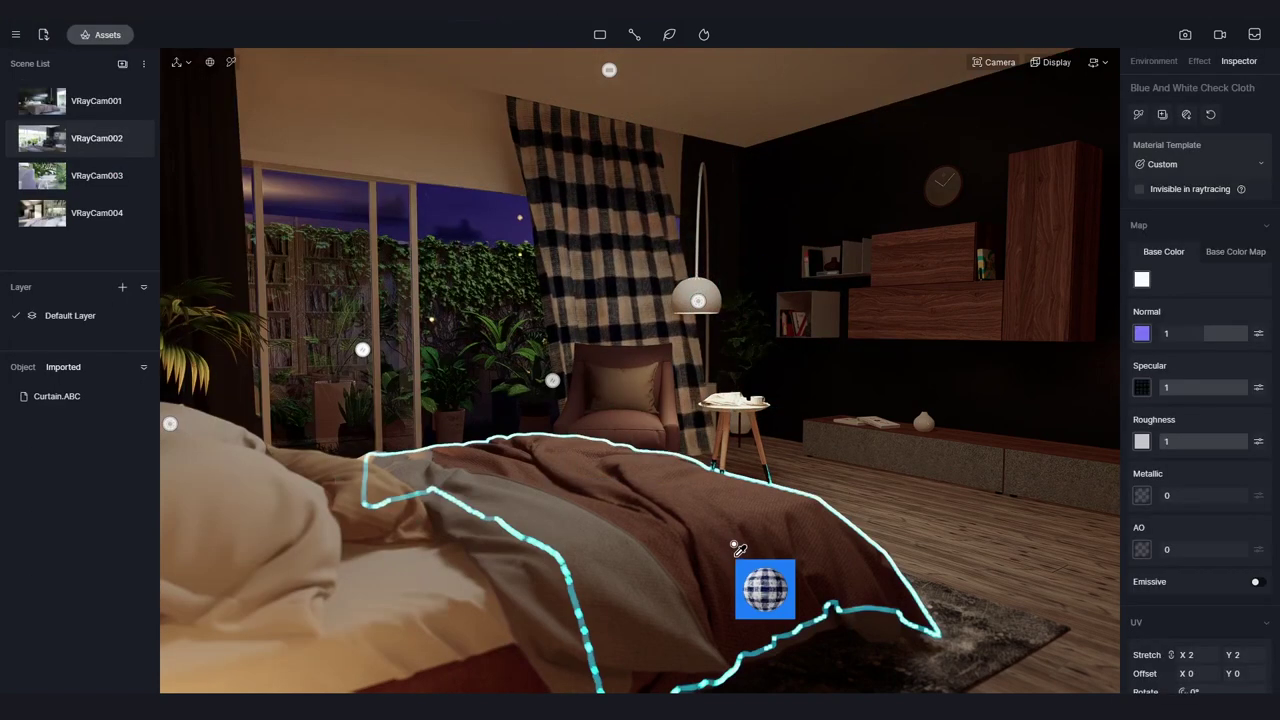
pyautogui.moveTo(738, 550); pyautogui.dragTo(824, 471)
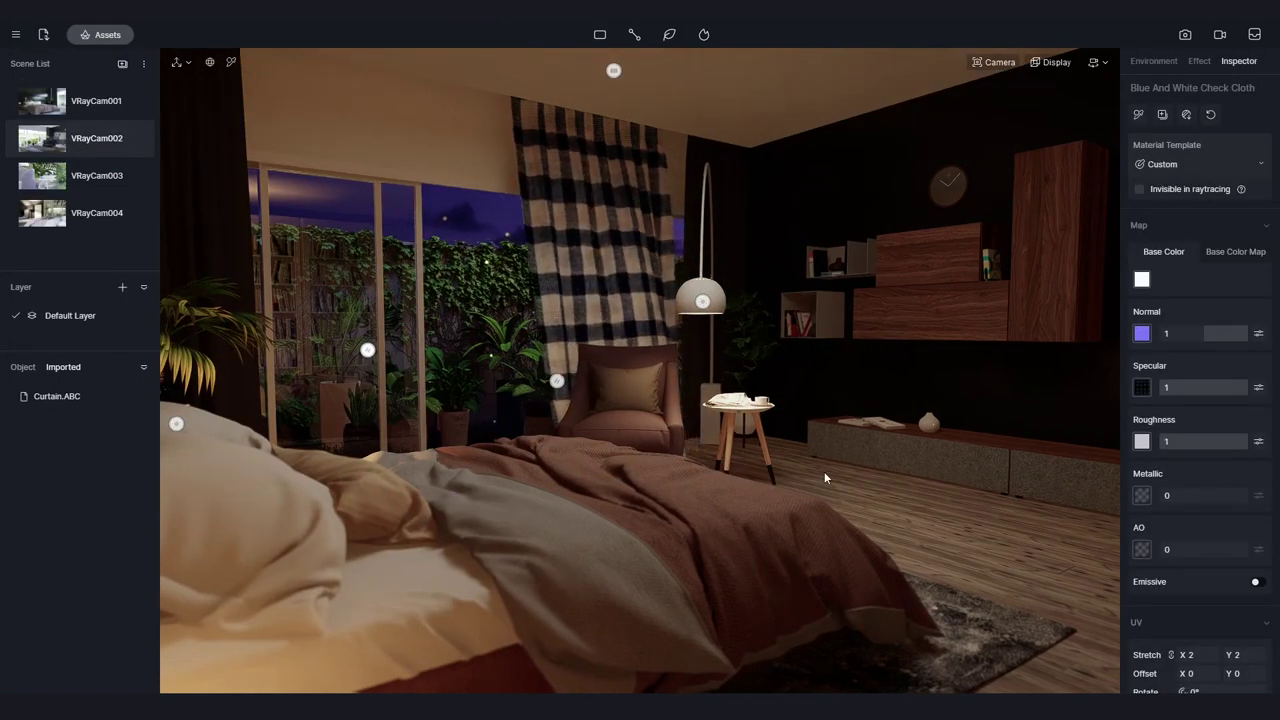